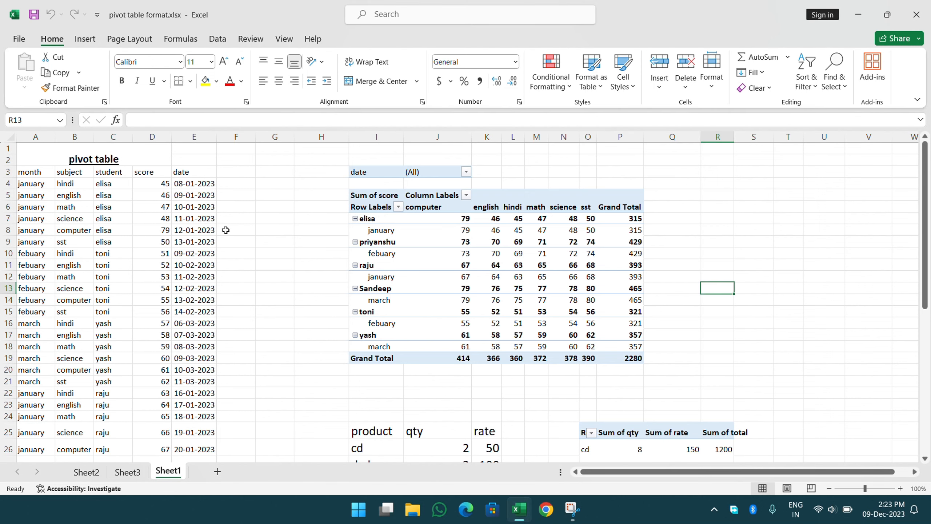
drag(37, 161, 193, 443)
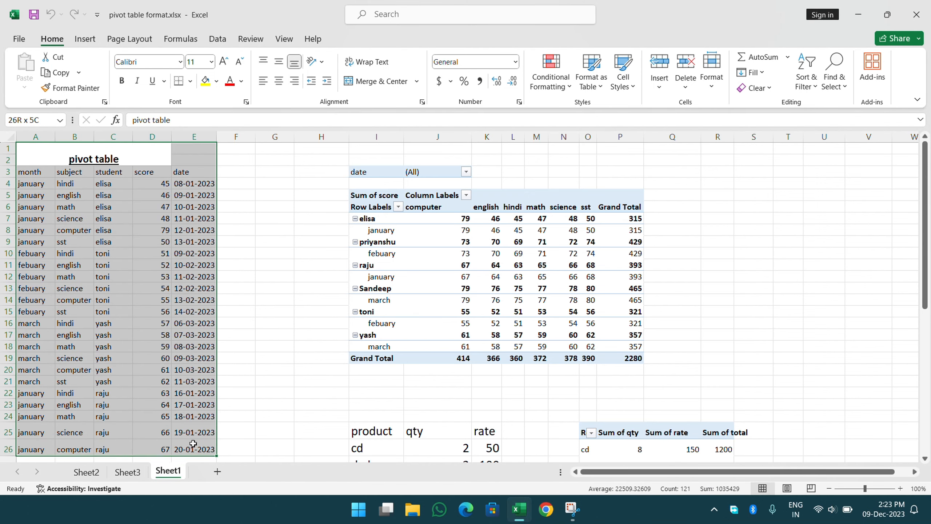
scroll(193, 444, down, 1)
click(370, 270)
scroll(325, 263, up, 1)
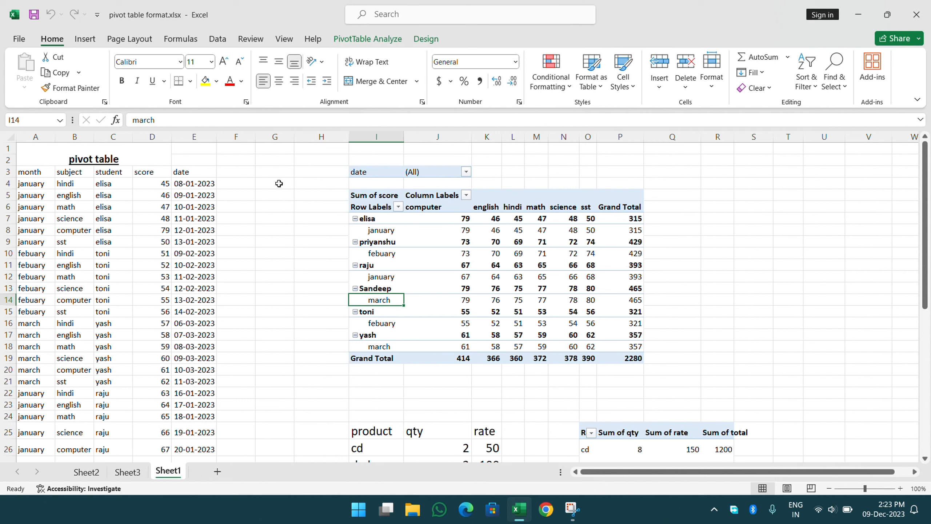
click(240, 172)
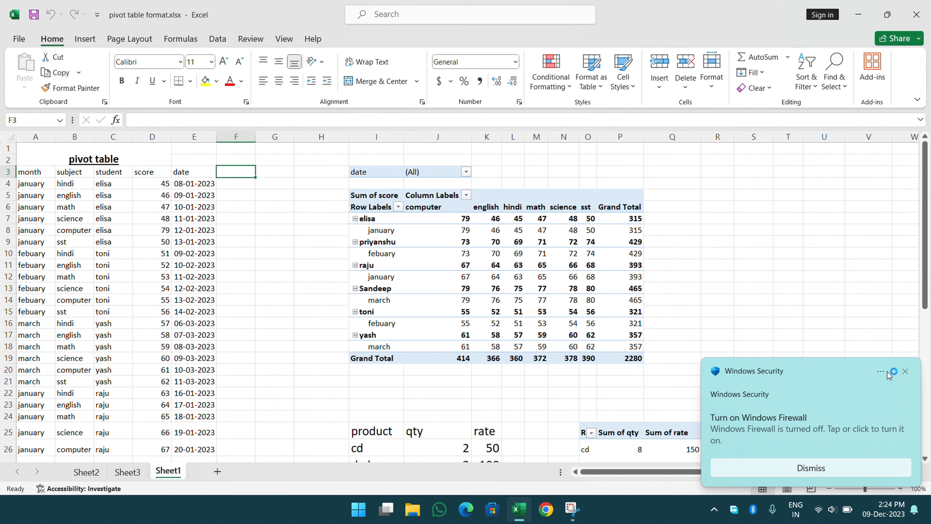
click(904, 372)
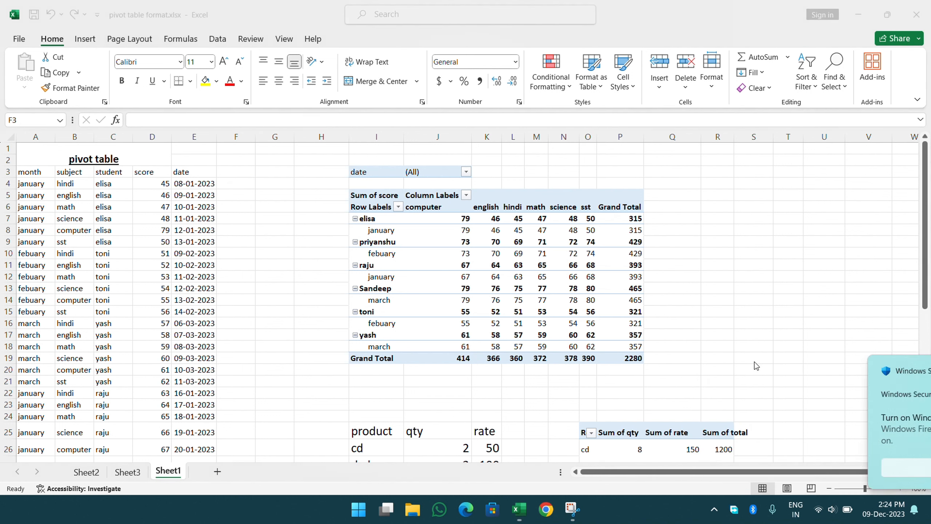
Copy the score data in A3:E39 of Sheet1 to cell A1 of a new sheet and autofit the date column.
click(29, 182)
click(31, 175)
drag(30, 175, 204, 430)
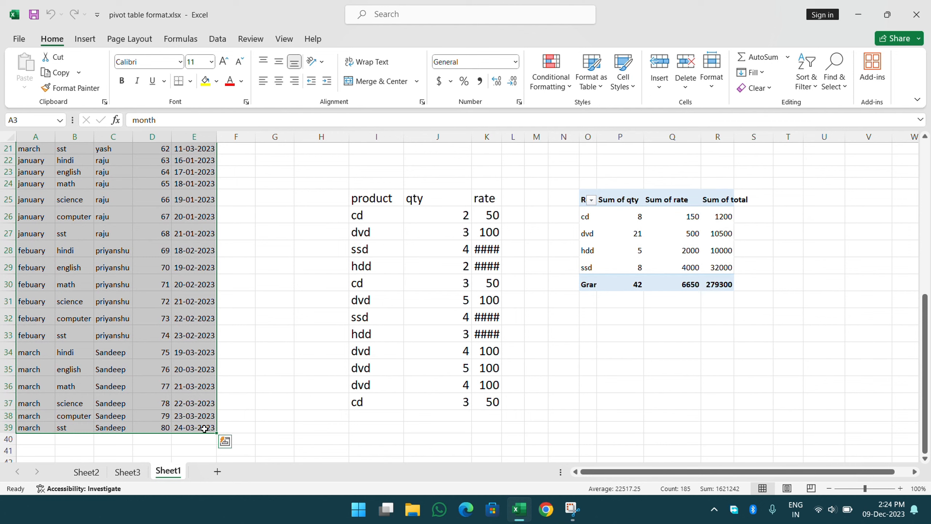
click(61, 74)
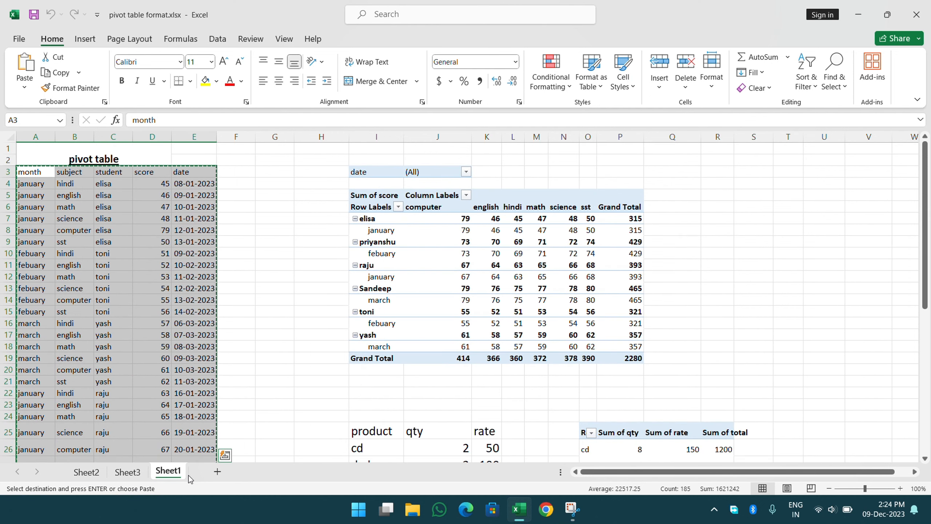
click(216, 473)
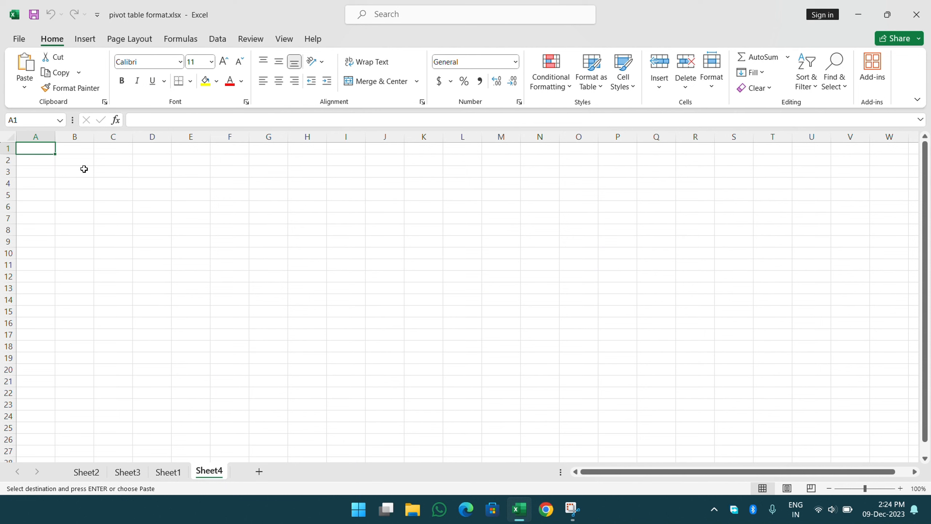
click(25, 63)
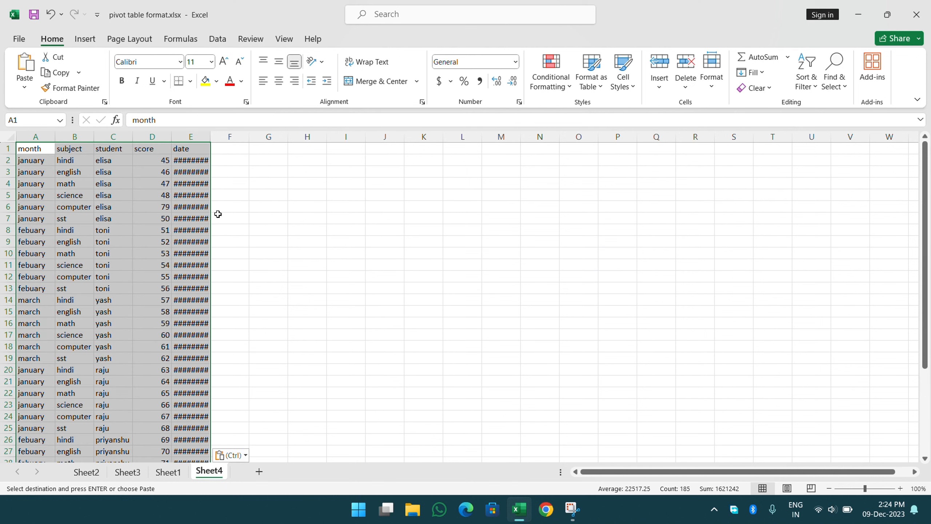
double_click(212, 141)
click(324, 219)
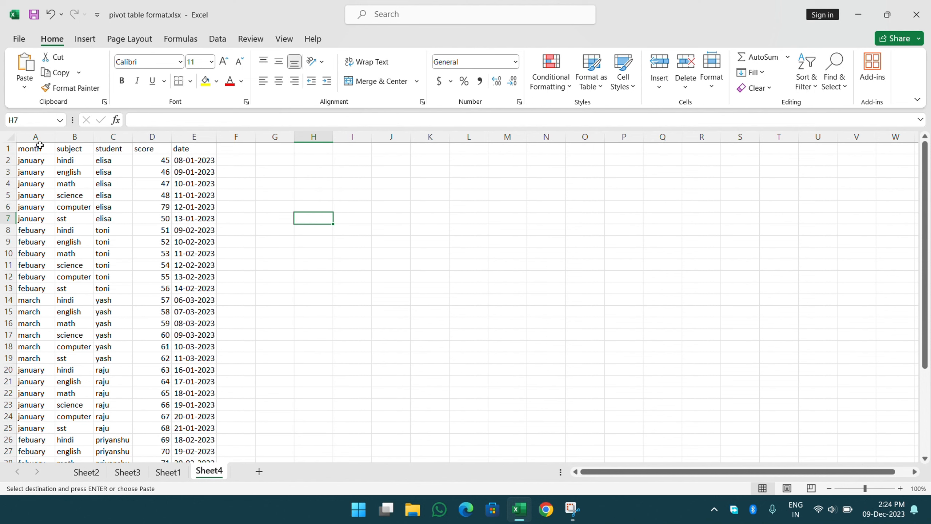
Insert a PivotTable from the range A1:D37, placed in the existing worksheet at cell I3.
drag(39, 145, 147, 428)
scroll(160, 288, up, 4)
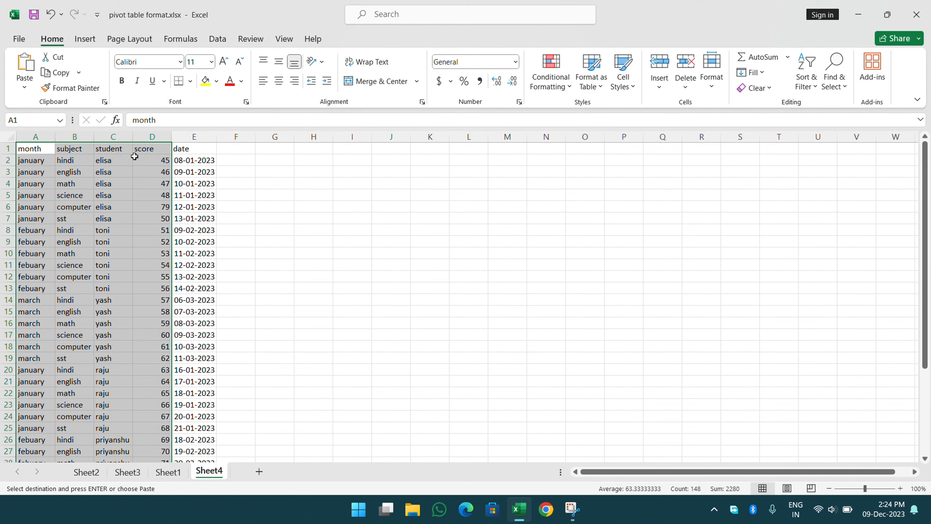
click(86, 44)
click(28, 63)
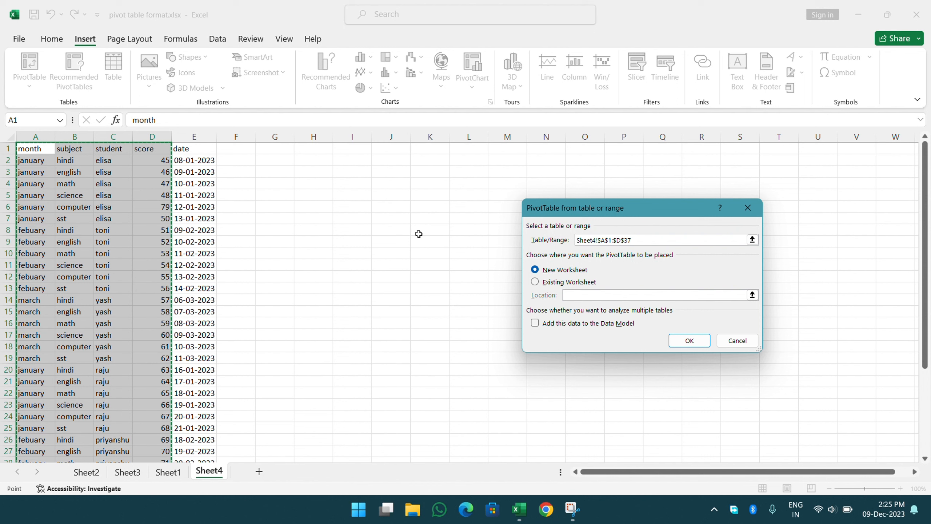
click(548, 287)
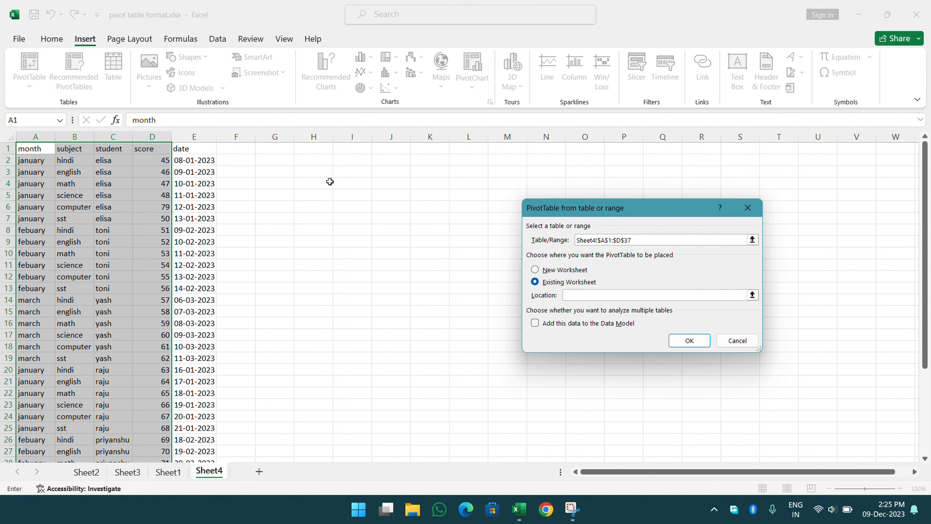
click(350, 173)
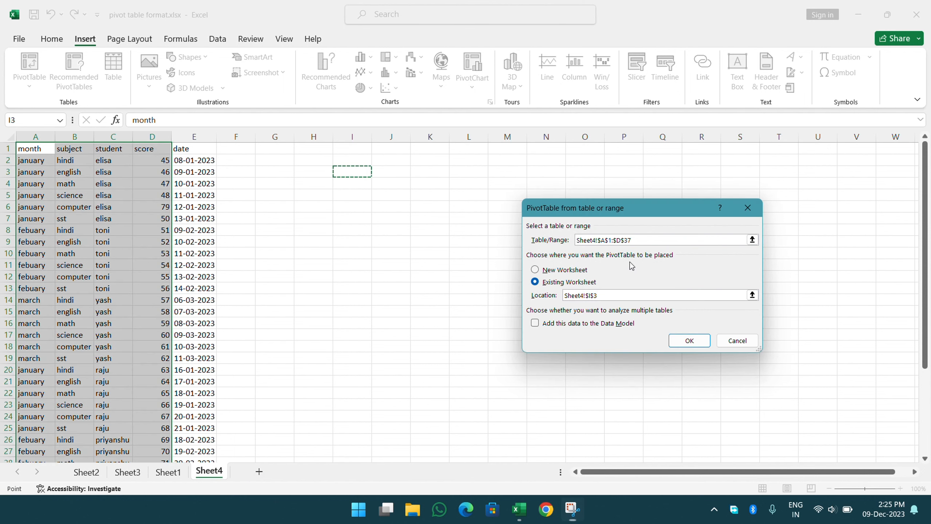
click(688, 341)
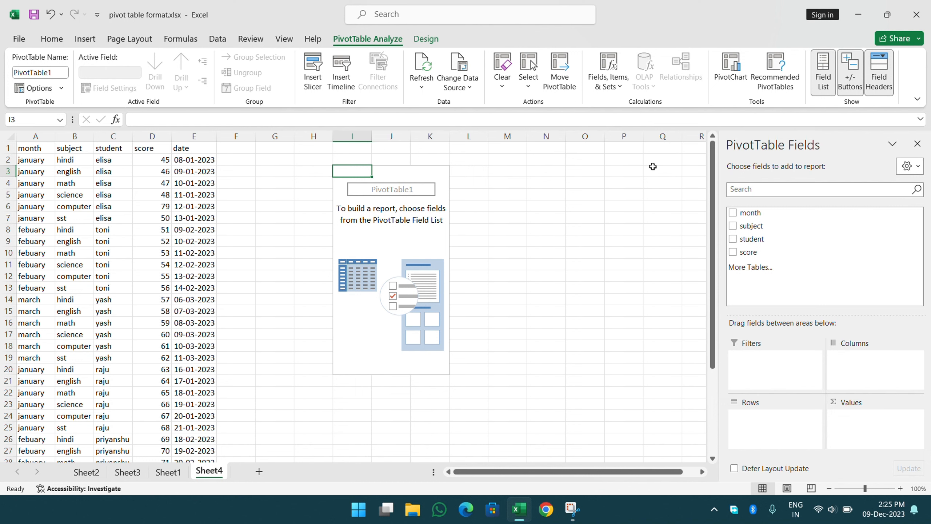
Lay out the PivotTable with month and student as rows, subject as columns and the sum of score as values.
click(733, 213)
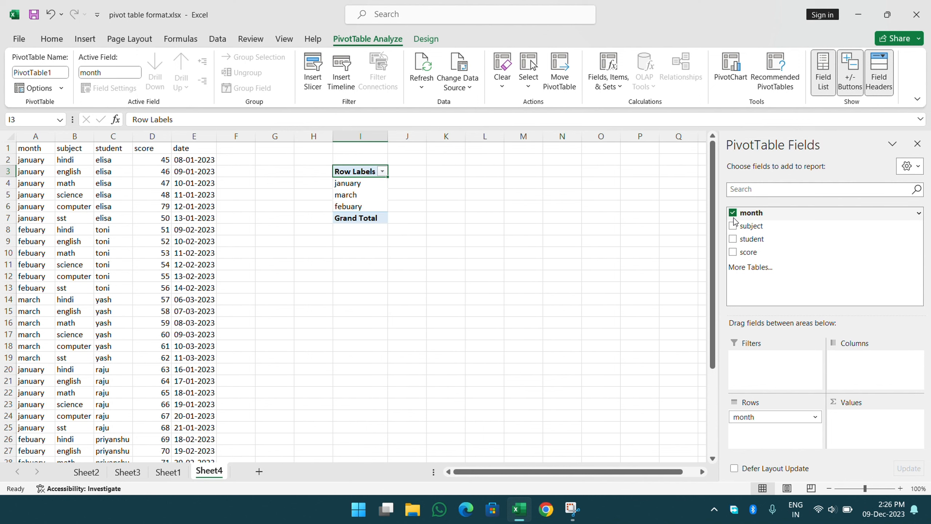
click(732, 226)
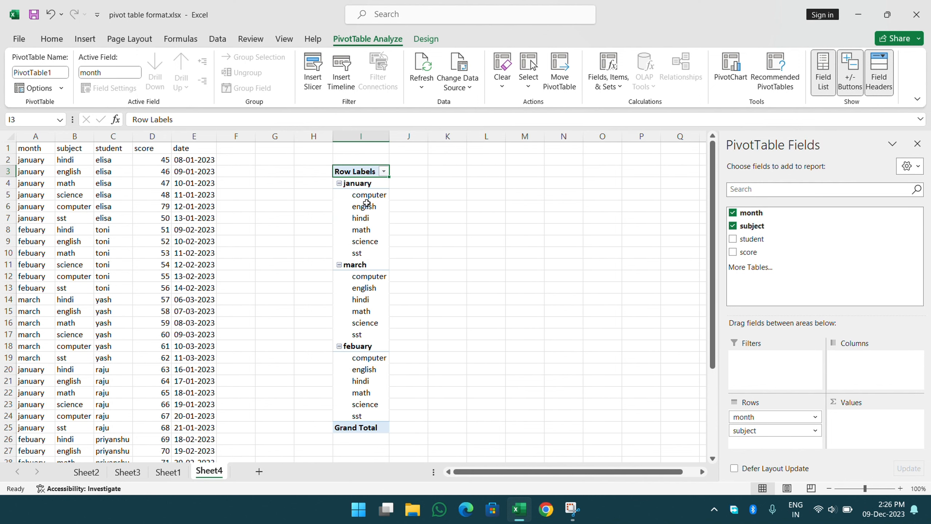
click(399, 15)
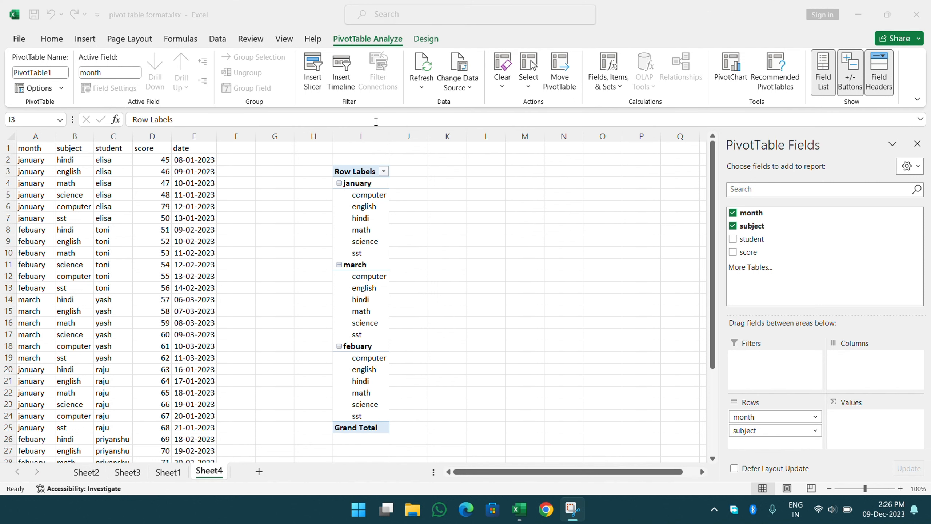
click(358, 202)
click(764, 435)
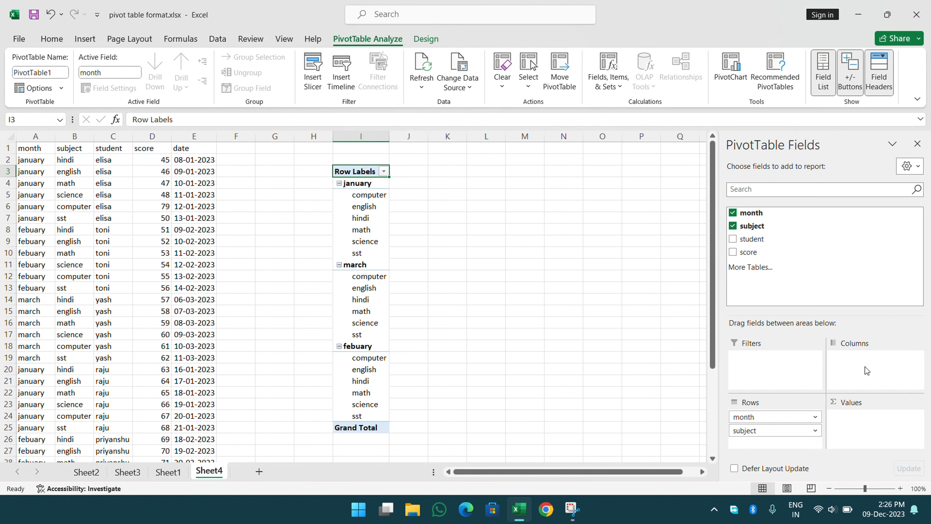
drag(794, 430, 850, 376)
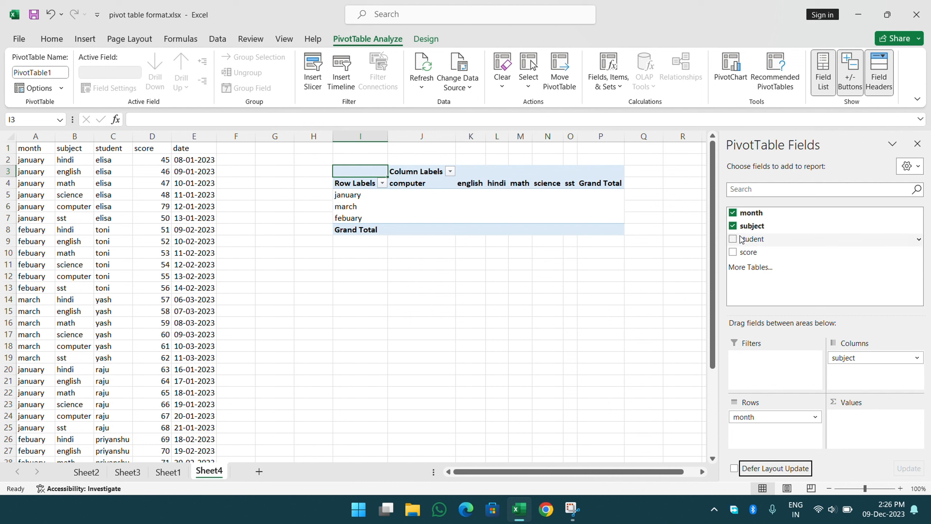
mouse_move(743, 239)
mouse_down()
mouse_move(761, 281)
mouse_move(866, 384)
mouse_move(854, 374)
mouse_move(790, 435)
mouse_move(782, 429)
mouse_up()
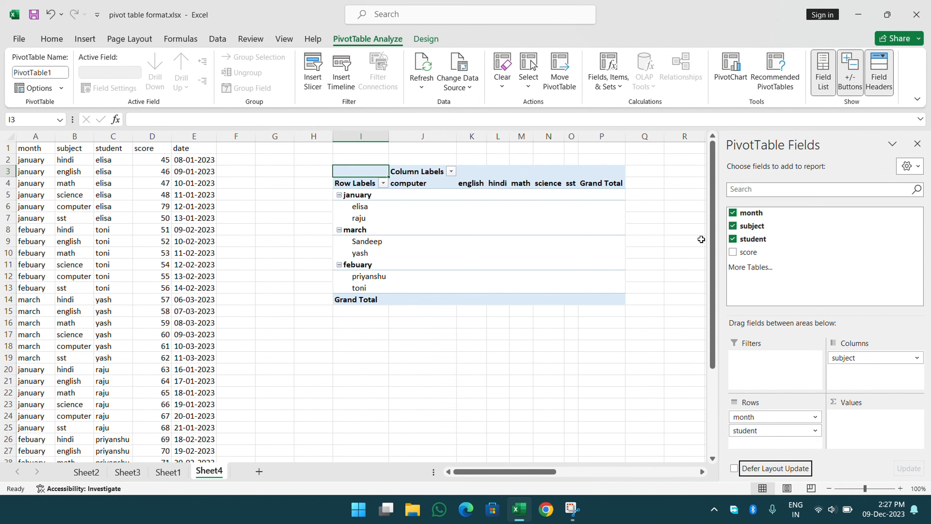
drag(748, 252, 874, 425)
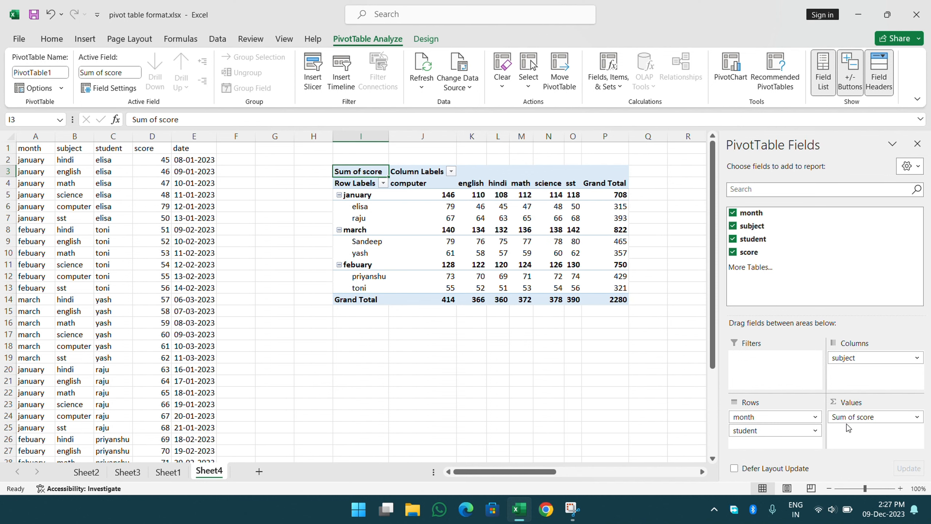
Rename the PivotTable as Marksheet.
click(74, 207)
click(473, 210)
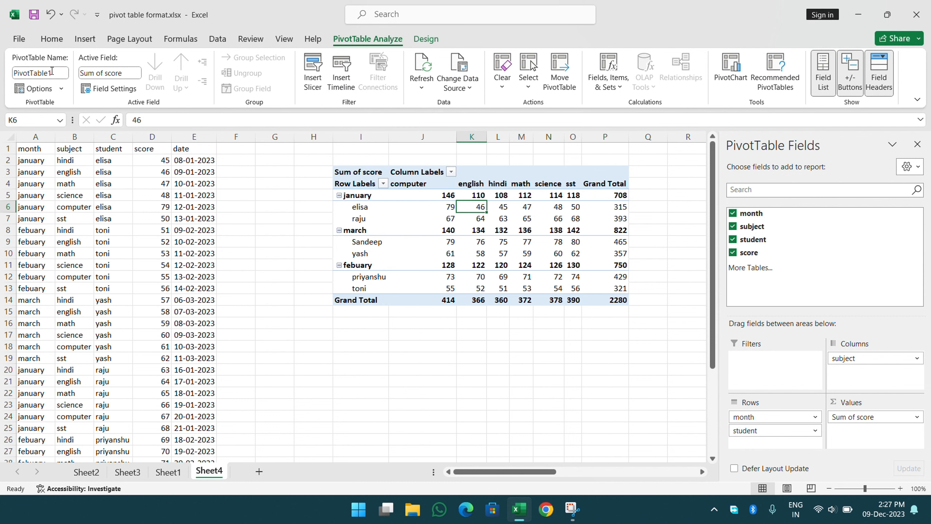
drag(14, 73, 29, 75)
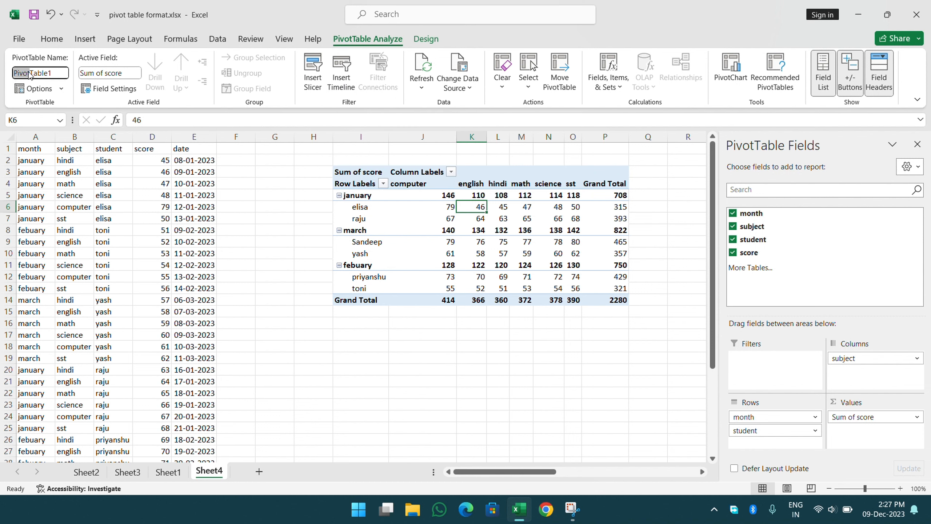
double_click(52, 72)
click(157, 183)
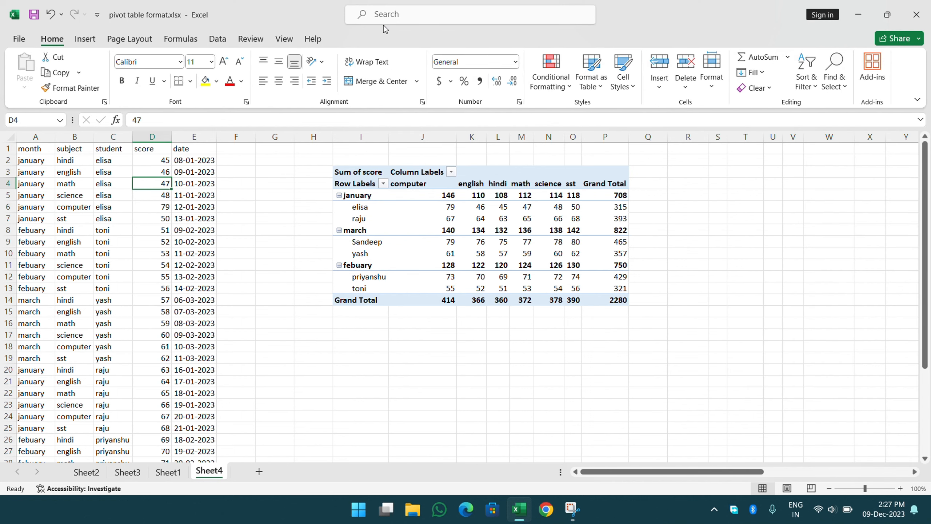
click(396, 219)
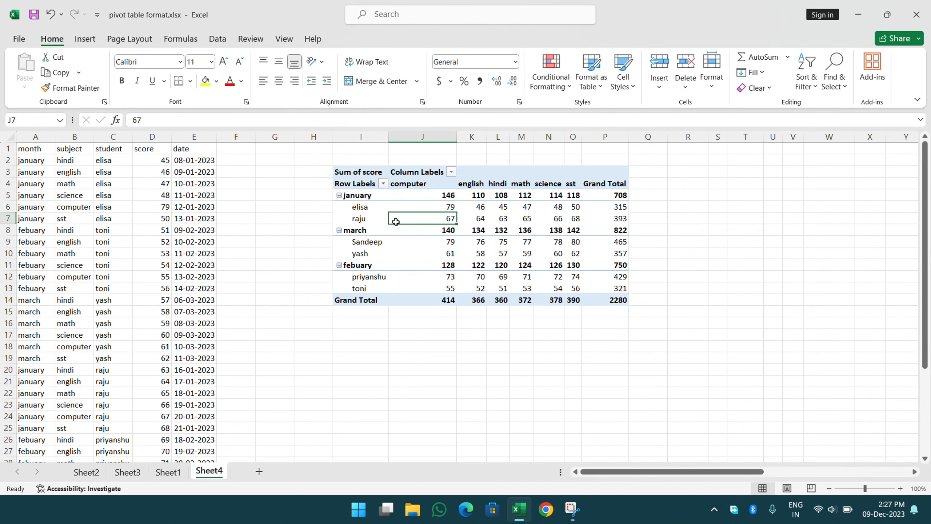
click(367, 39)
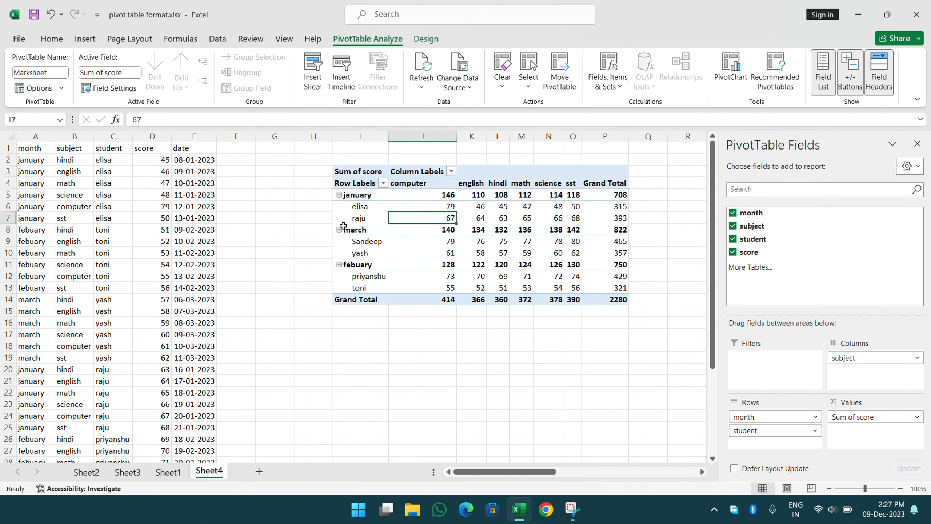
click(422, 183)
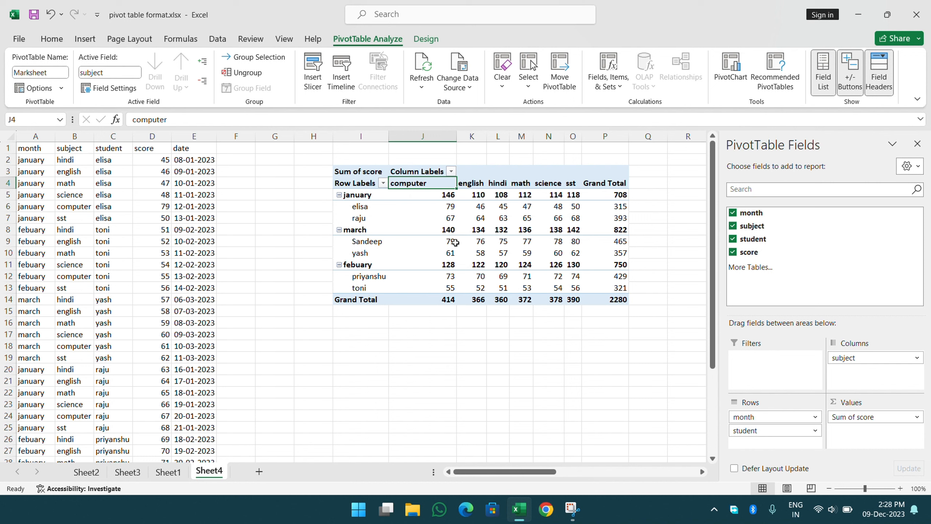
click(505, 195)
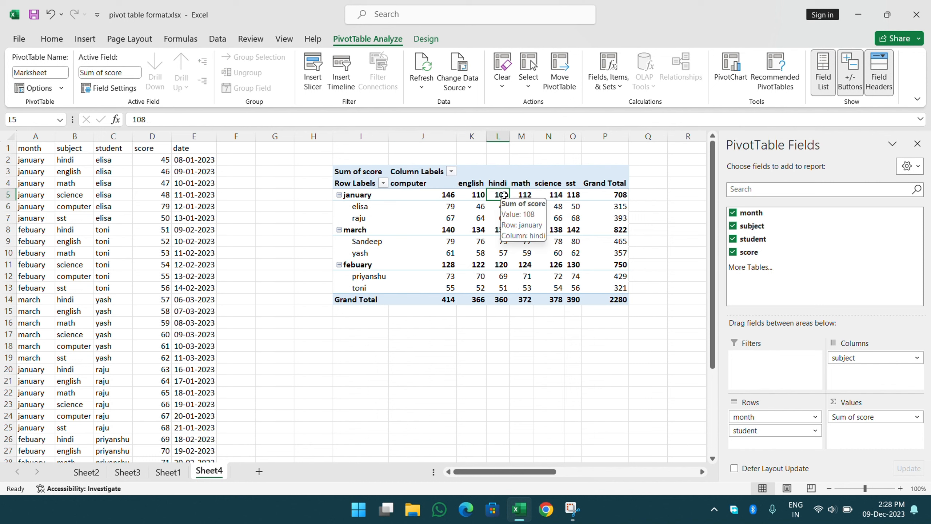
click(362, 198)
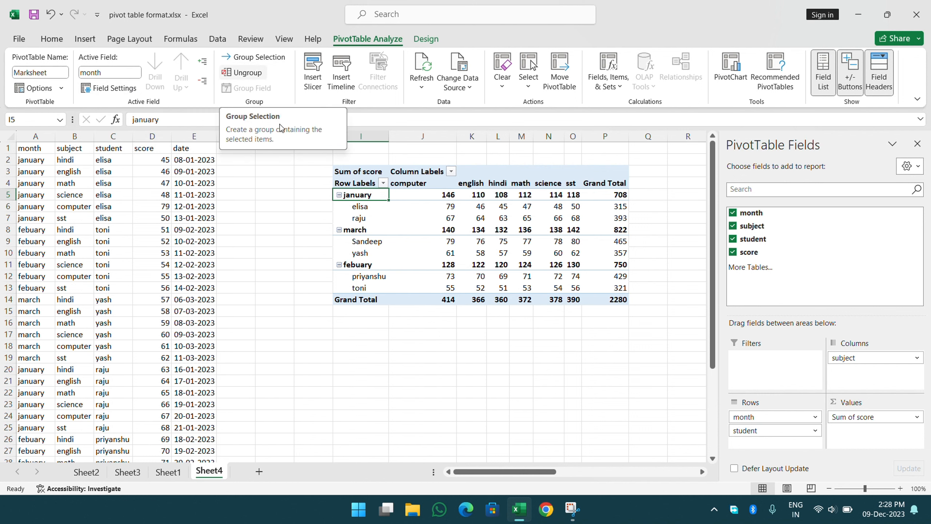
click(281, 266)
click(401, 207)
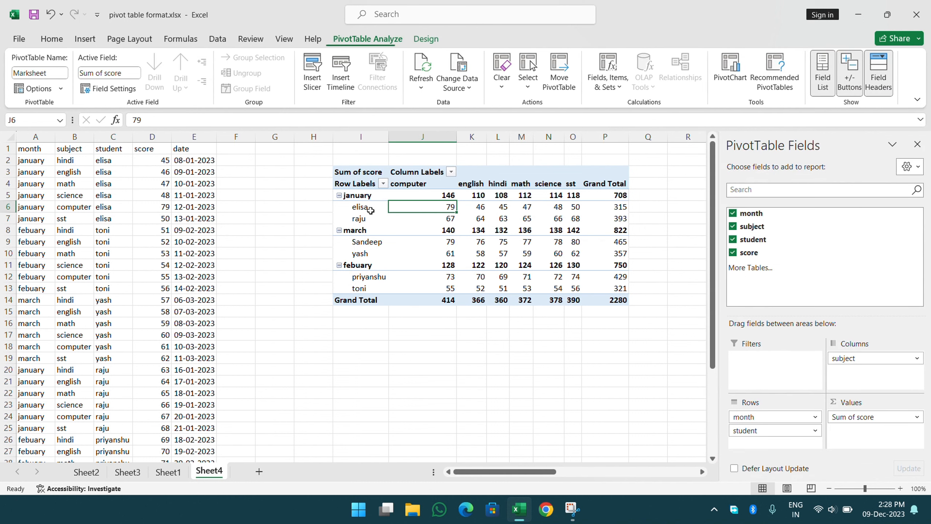
Group the computer and english column labels of the PivotTable.
drag(403, 185, 468, 185)
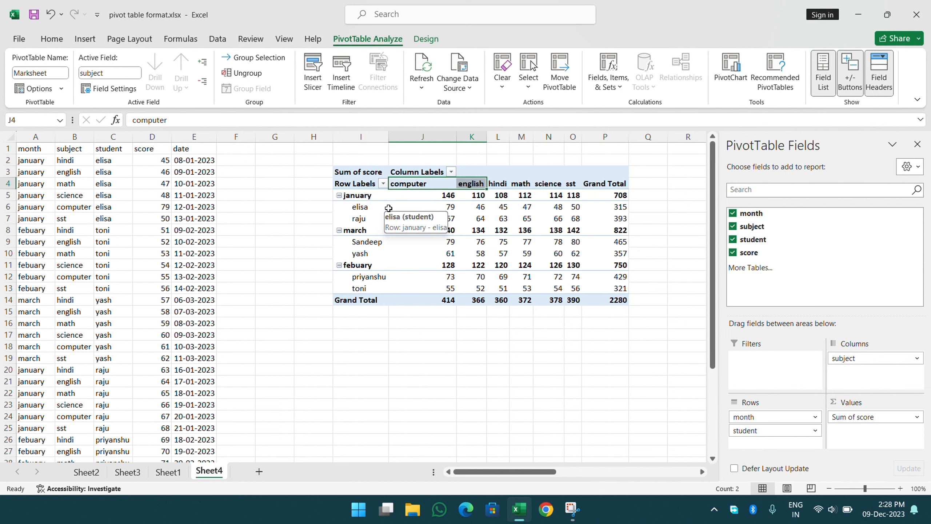
click(445, 219)
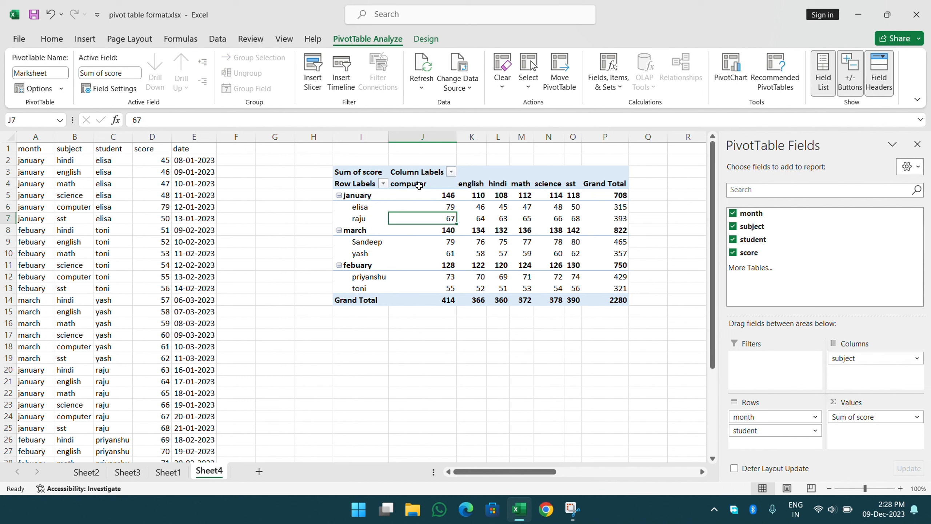
drag(419, 185, 470, 183)
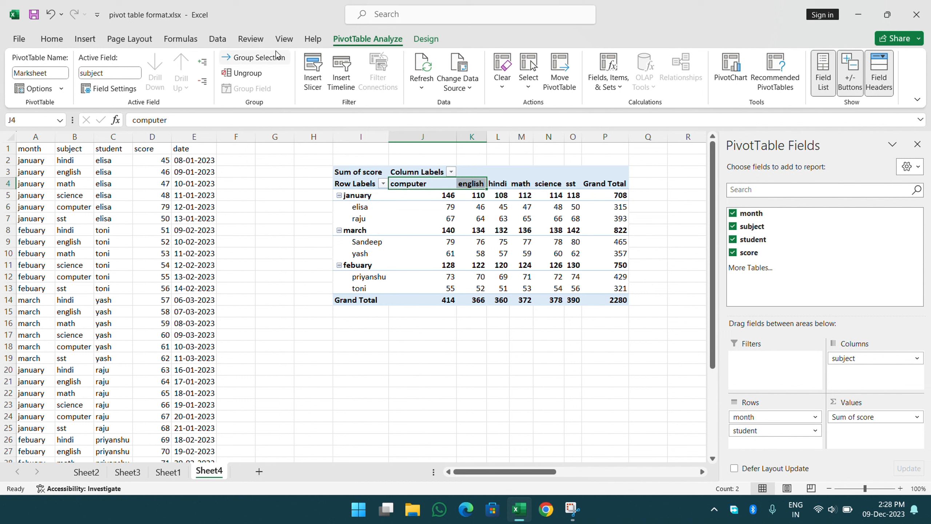
click(277, 56)
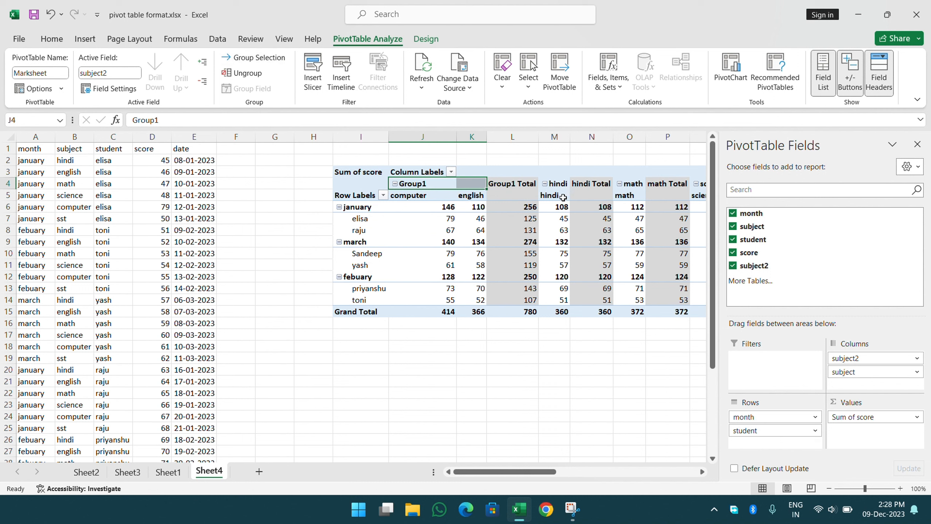
Group the hindi and math column labels of the PivotTable, and likewise group the science and sst labels.
drag(557, 195, 617, 195)
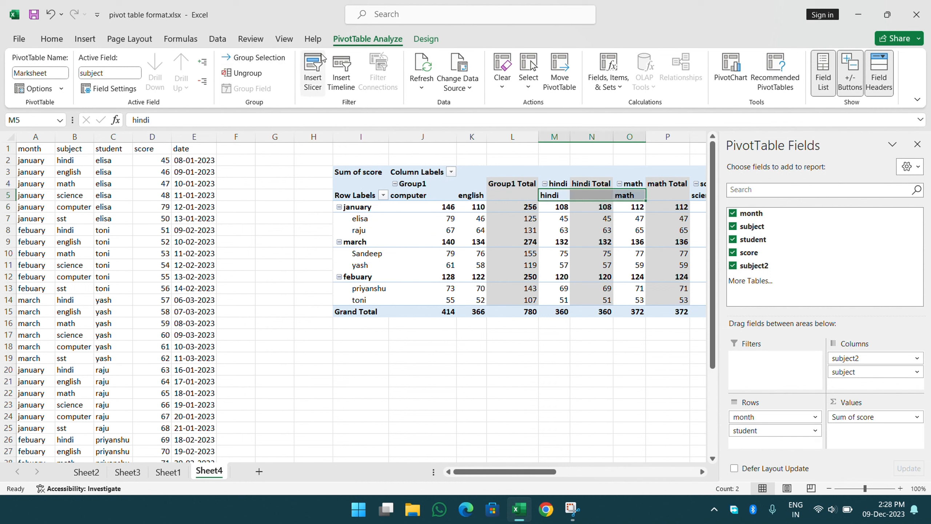
click(256, 57)
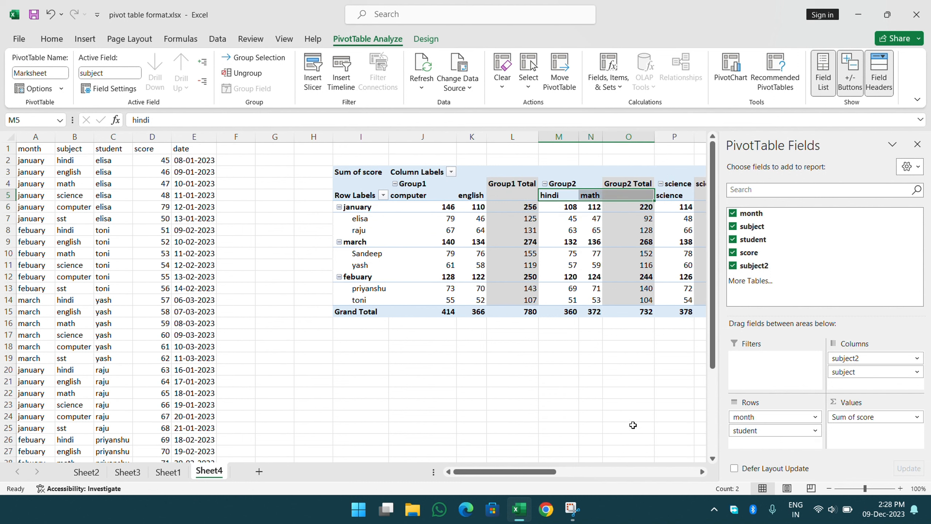
drag(542, 476, 562, 476)
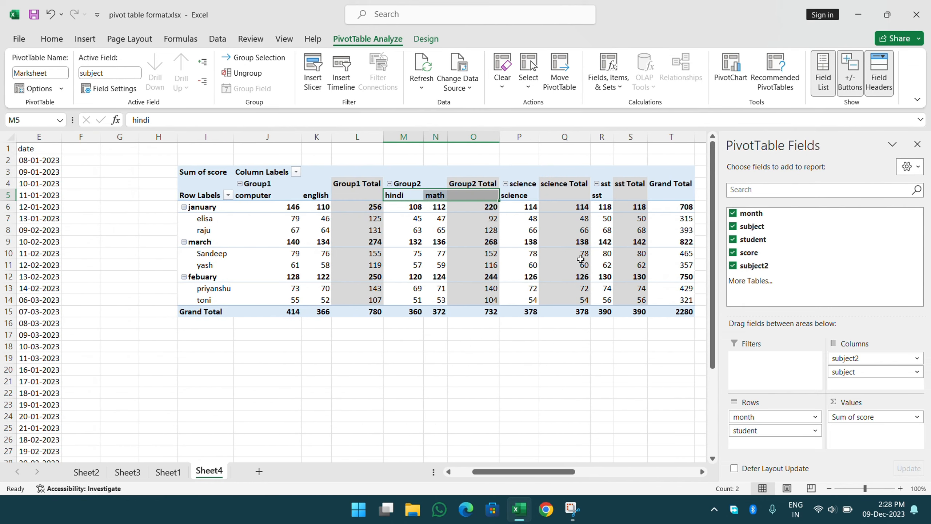
click(524, 194)
drag(525, 195, 600, 195)
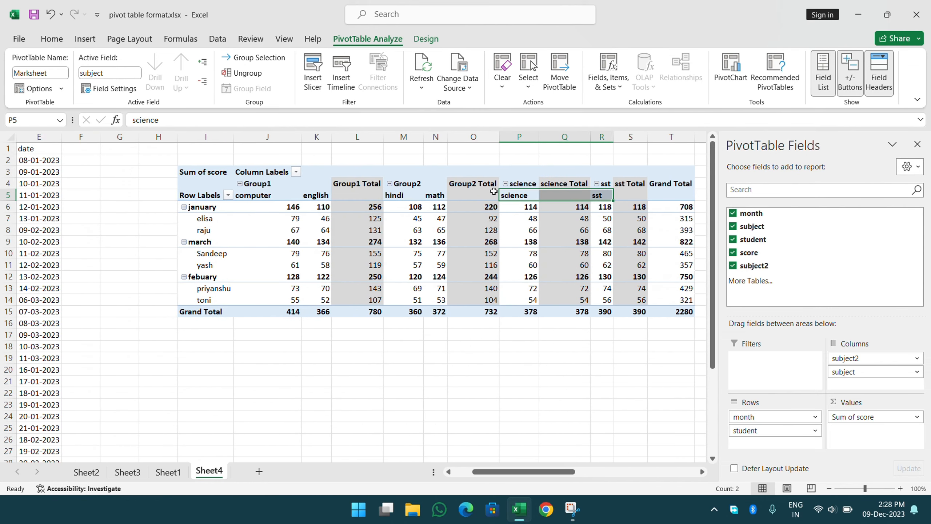
click(259, 58)
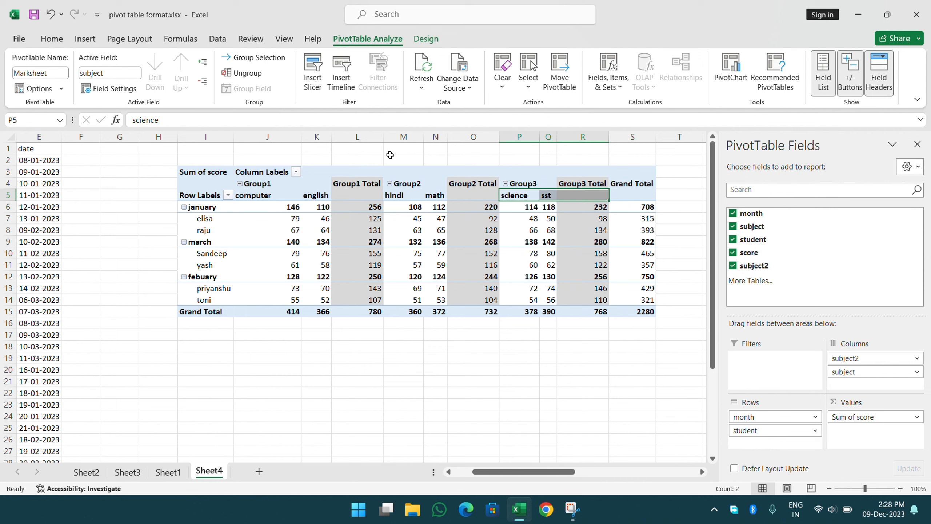
click(548, 346)
click(523, 222)
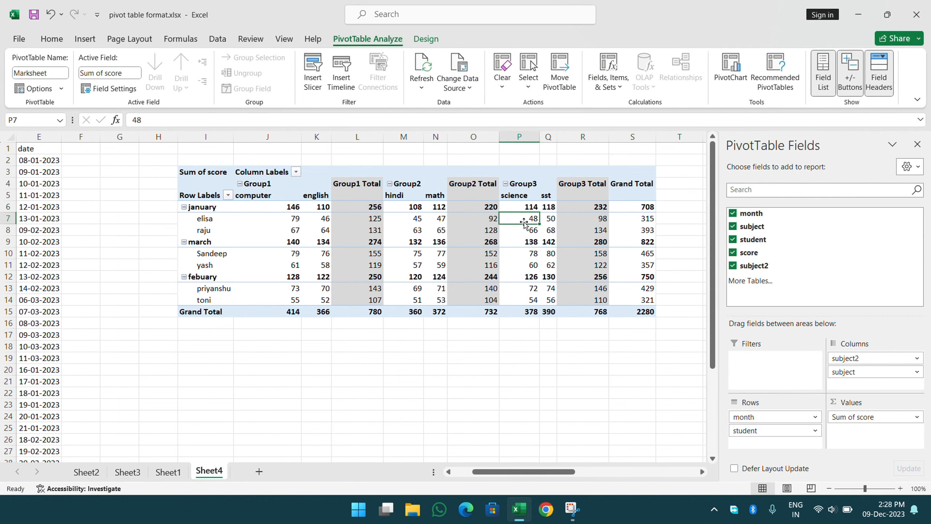
Collapse Group1, Group2 and Group3 in the PivotTable's column labels.
click(240, 183)
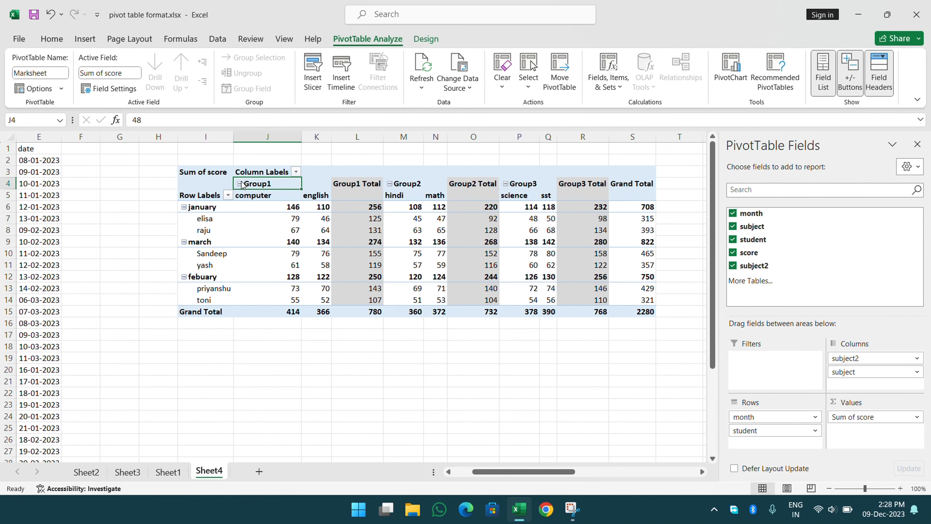
click(308, 183)
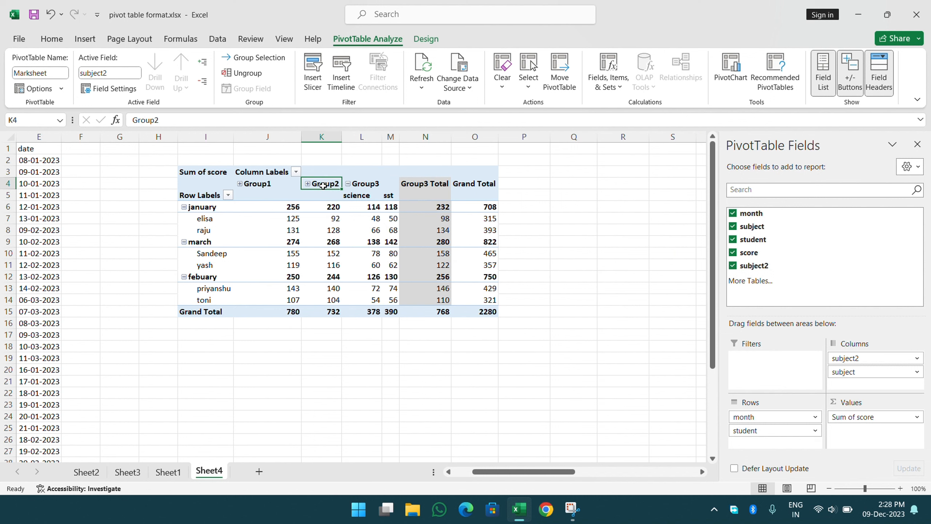
click(348, 184)
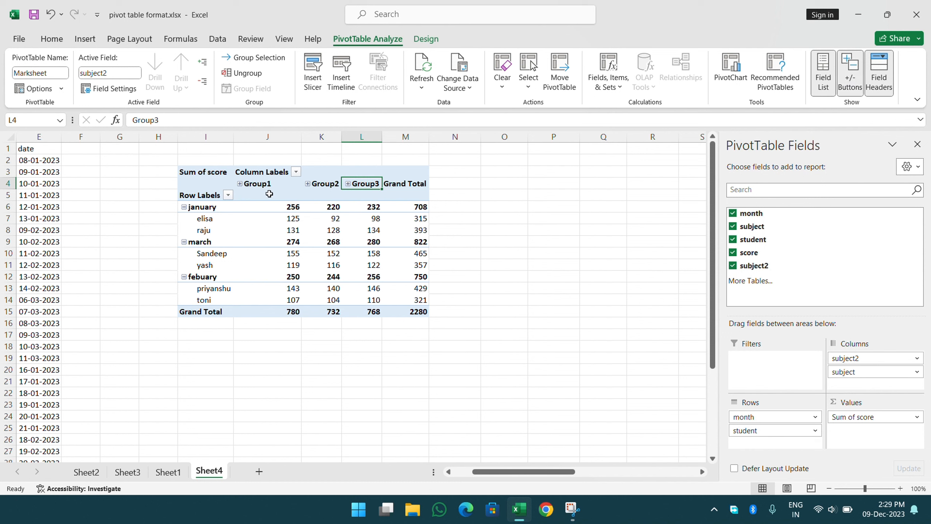
Hide the PivotTable's expand/collapse buttons, and expand and collapse Group2 directly from its label.
click(857, 82)
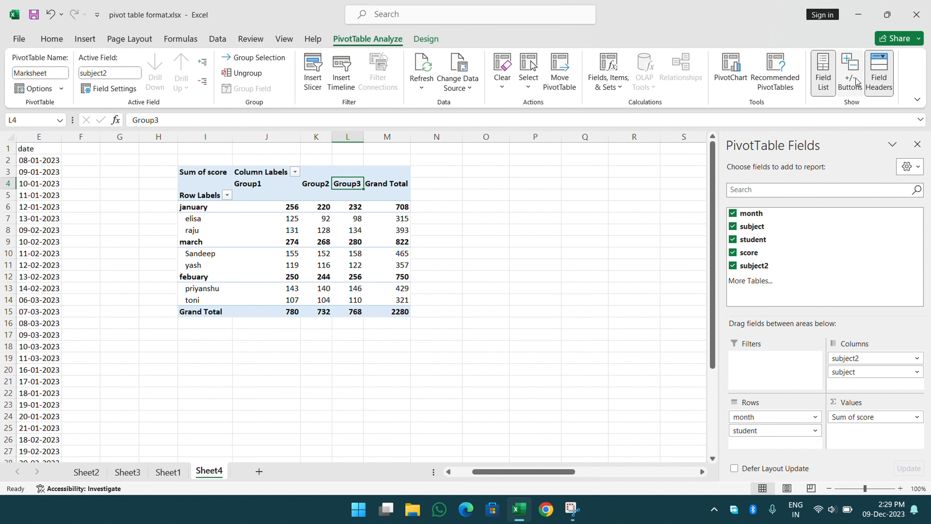
double_click(312, 183)
double_click(321, 185)
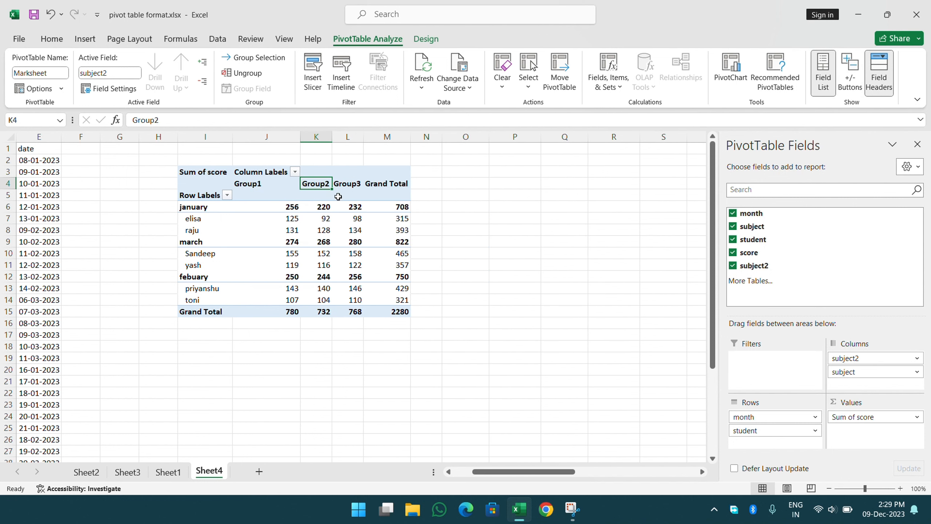
Expand and collapse Group3 directly from its label, and show the PivotTable's expand/collapse buttons again.
click(854, 77)
click(853, 77)
double_click(358, 183)
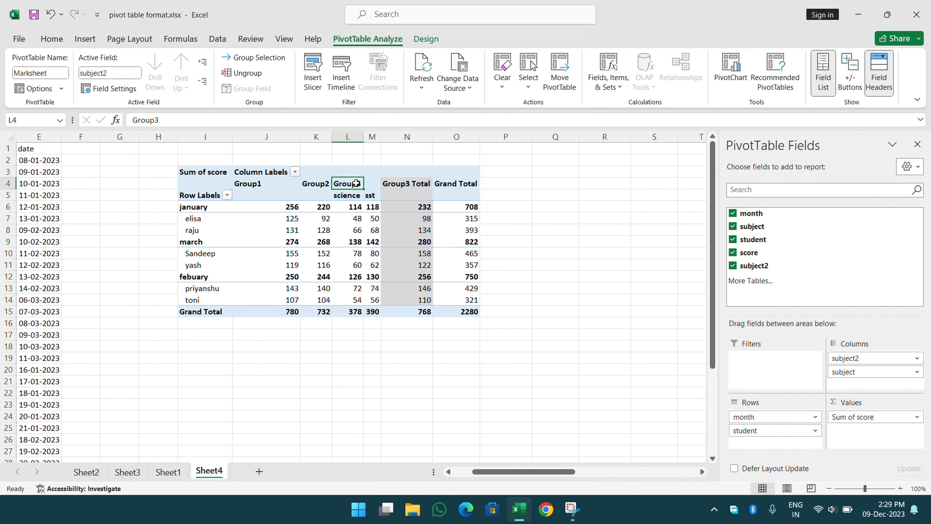
double_click(356, 183)
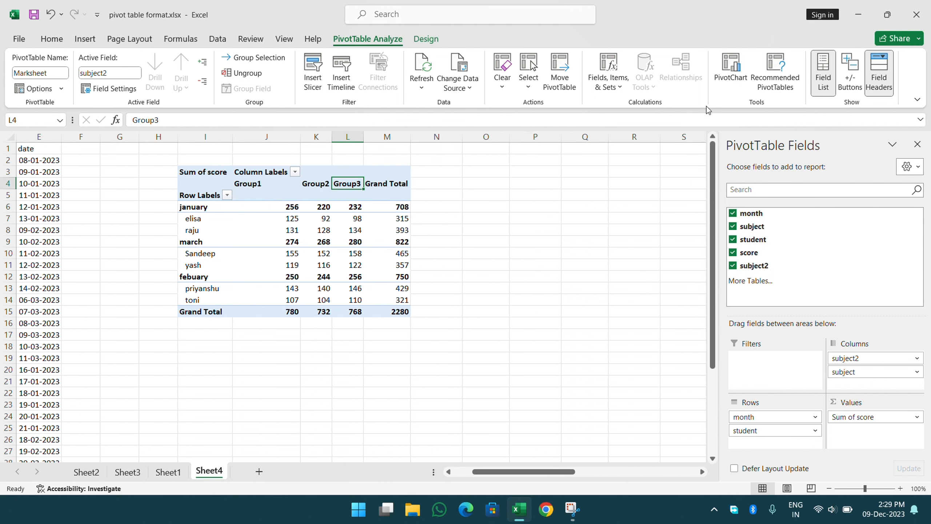
click(851, 80)
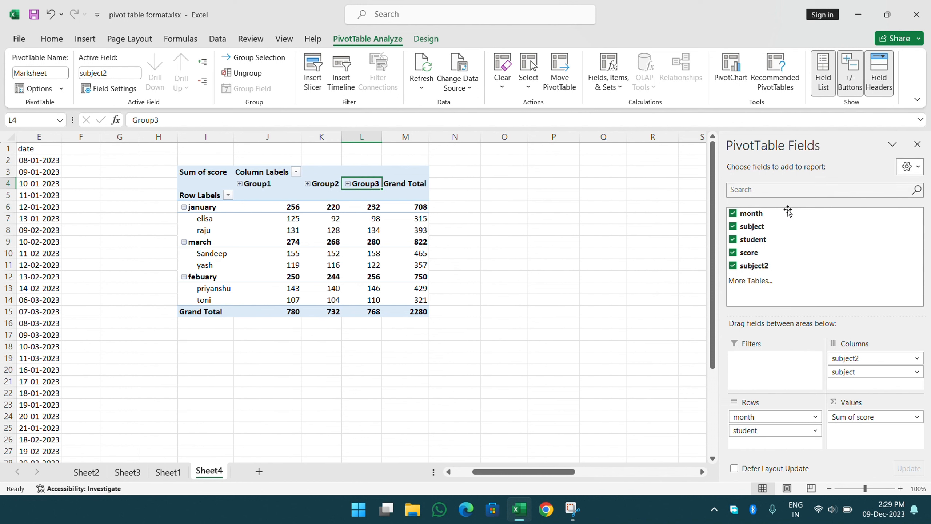
Hide the PivotTable field list, bring it back and hide it once more.
click(917, 144)
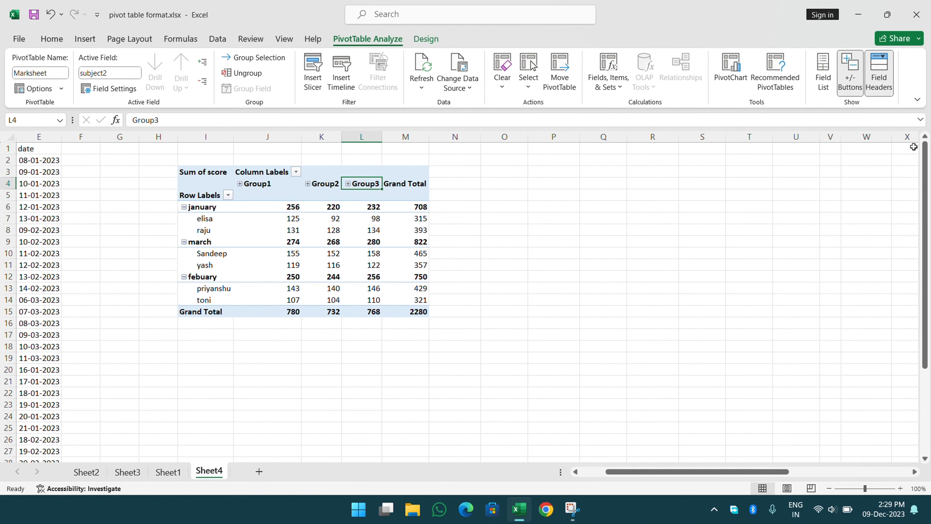
click(822, 77)
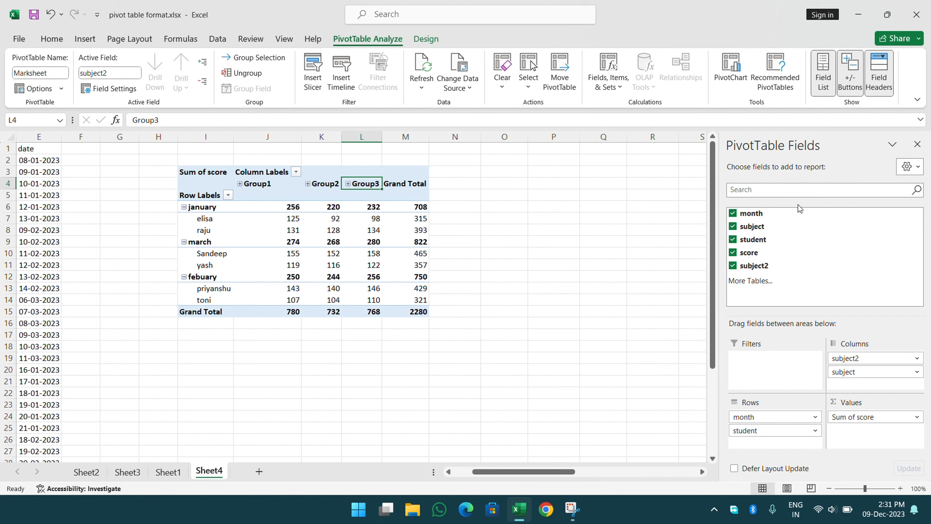
click(917, 145)
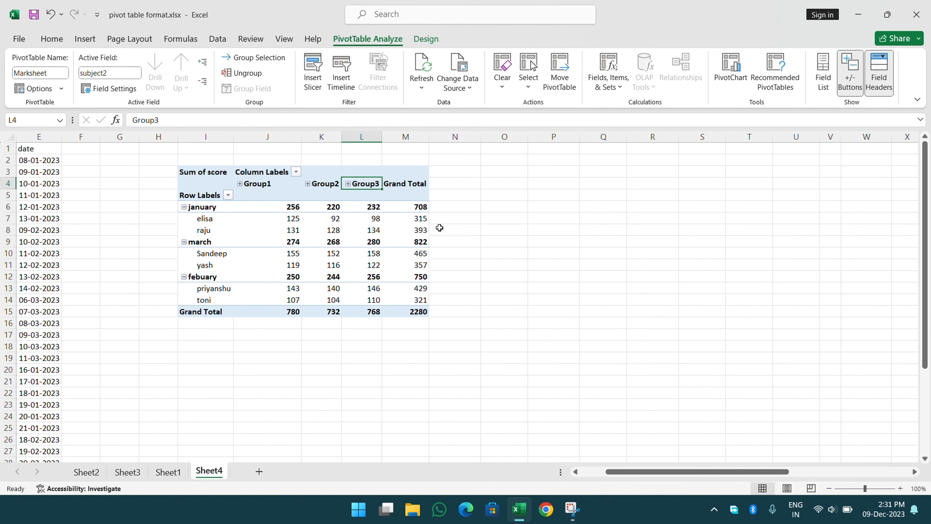
Select a value cell inside the PivotTable and show its field list.
click(211, 220)
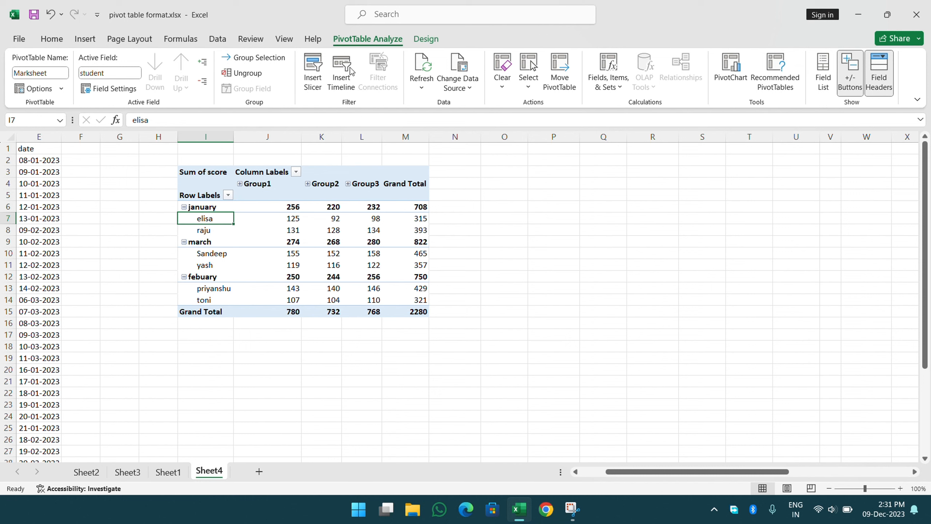
click(500, 198)
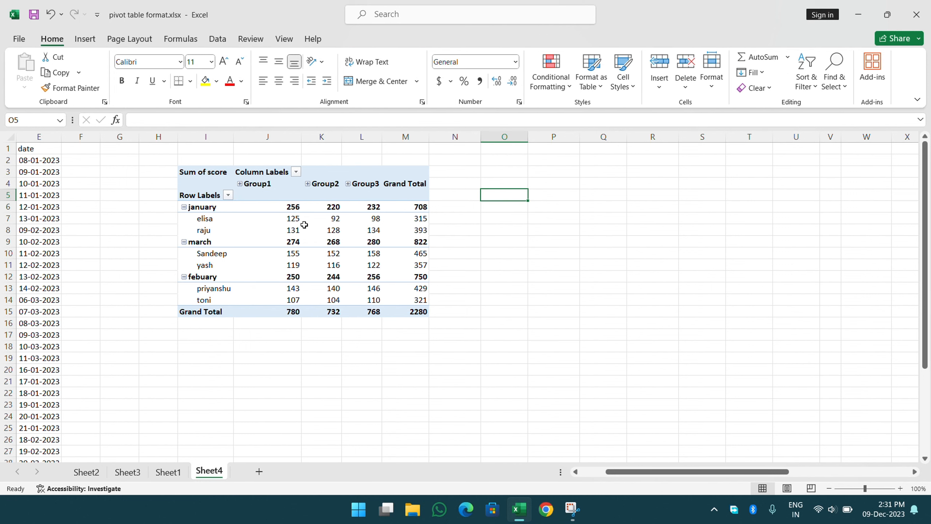
click(303, 228)
click(598, 242)
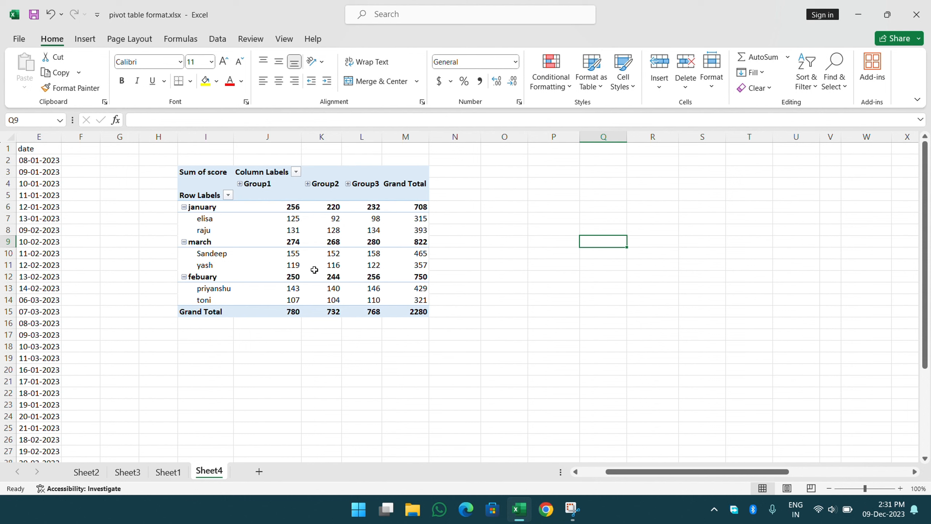
click(304, 230)
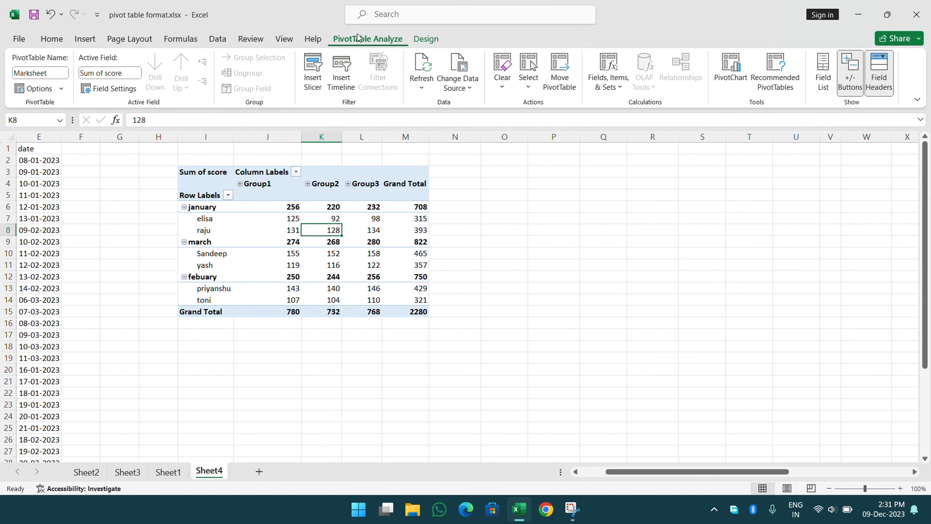
click(823, 73)
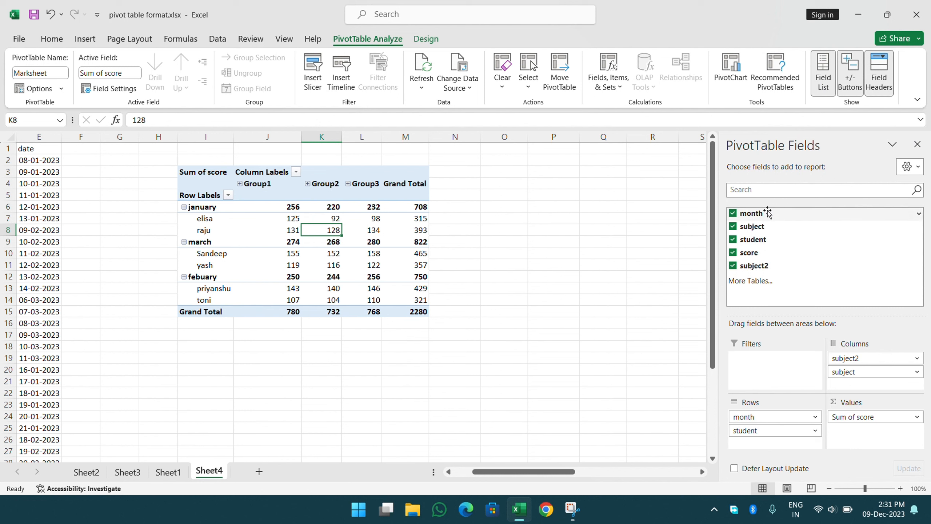
Hide the PivotTable's row and column field headers and show them again.
click(402, 21)
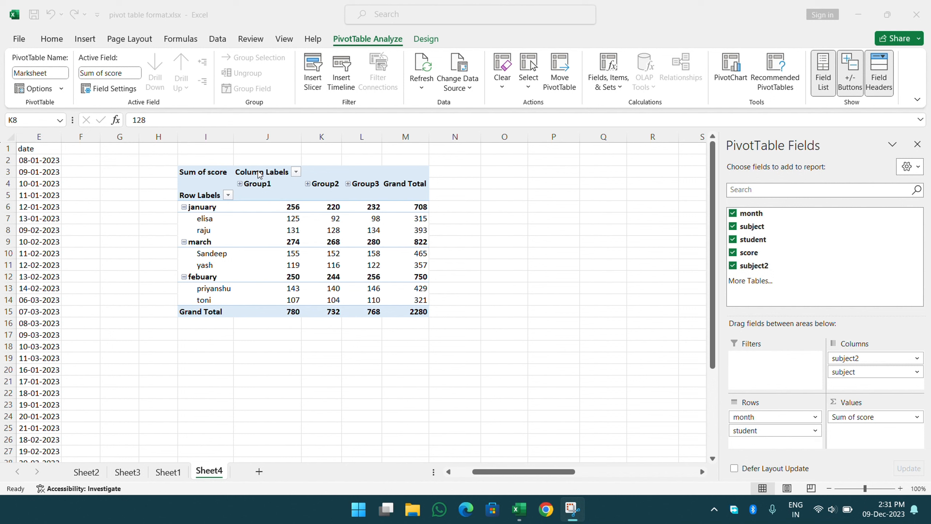
click(879, 76)
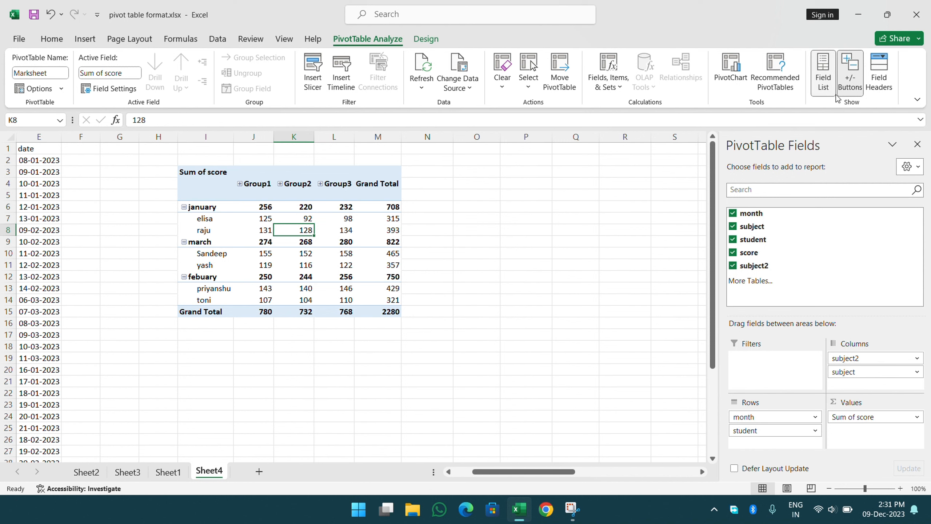
click(879, 75)
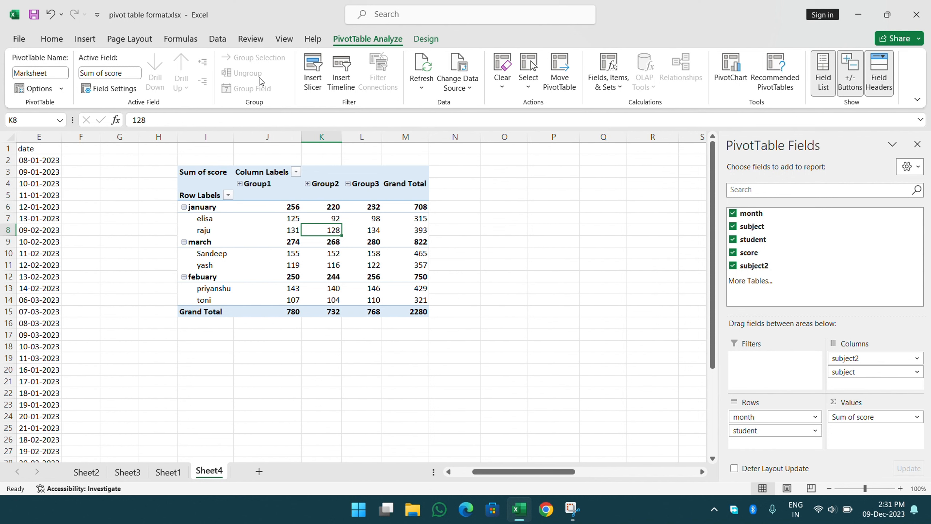
Ungroup Group1, Group2 and Group3 in the PivotTable's column labels.
click(283, 184)
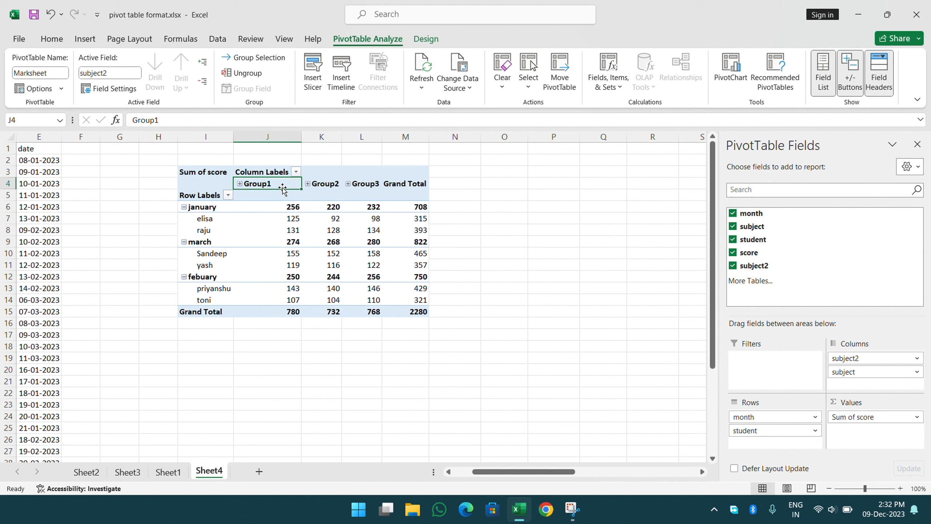
click(253, 75)
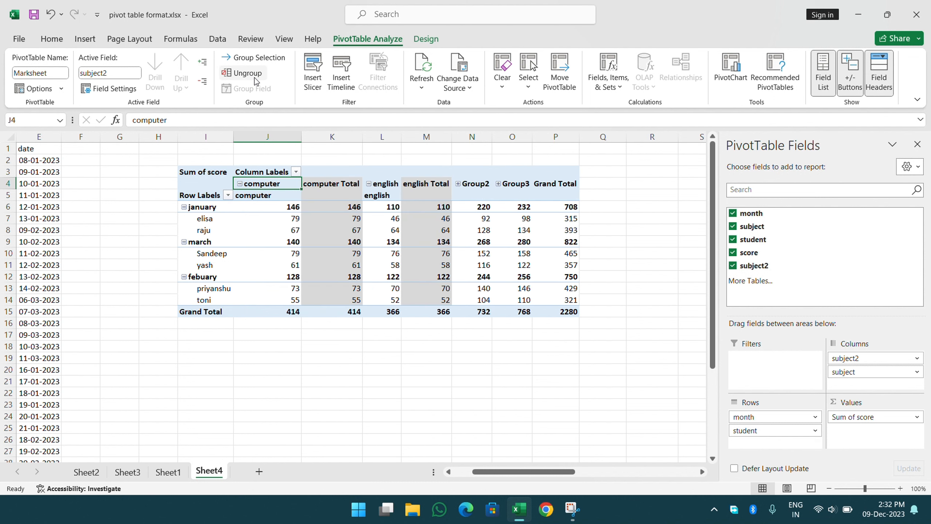
click(409, 184)
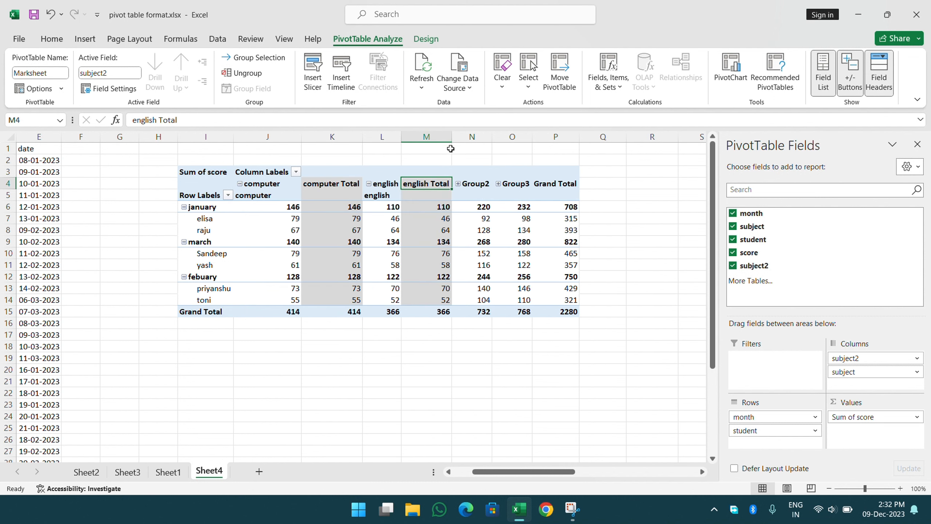
click(390, 180)
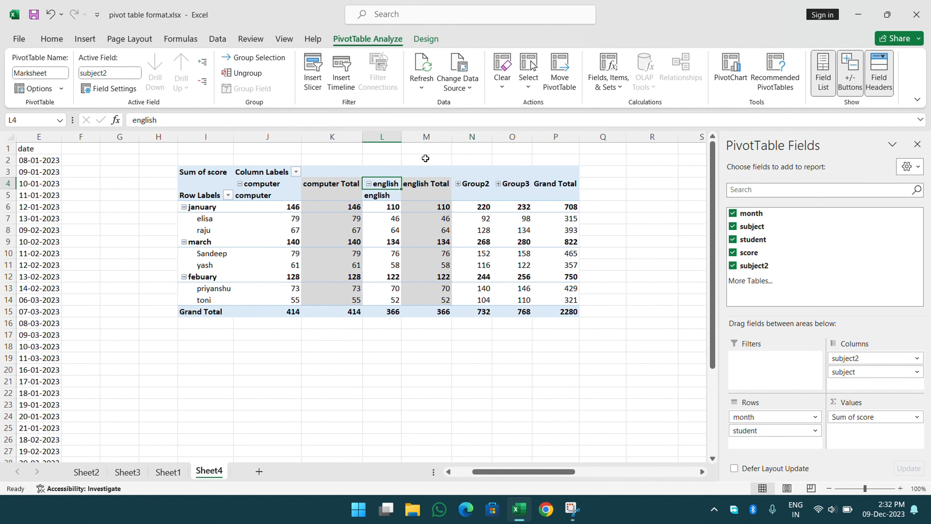
click(489, 187)
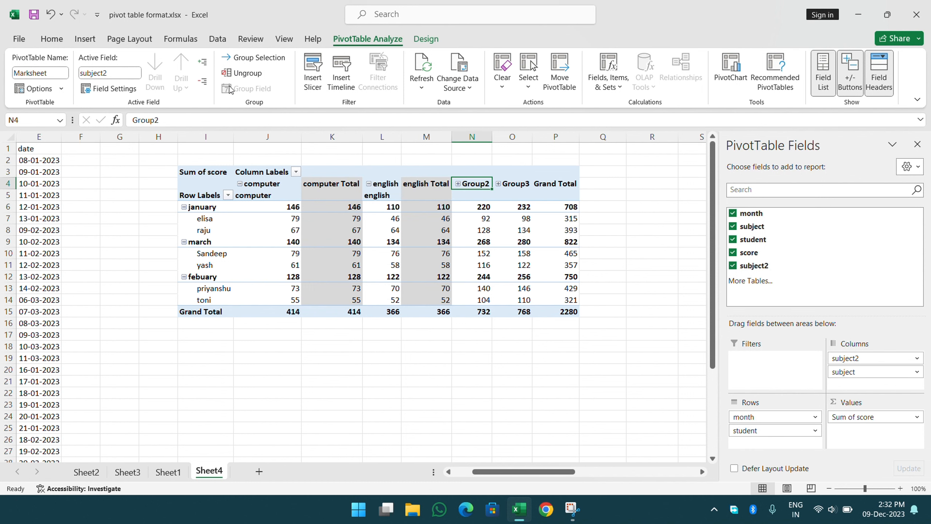
click(241, 73)
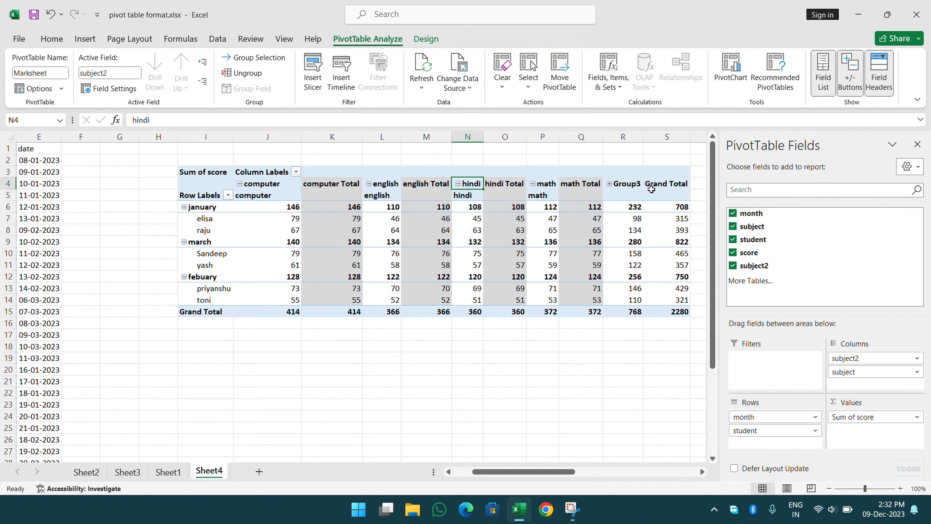
click(632, 180)
click(242, 72)
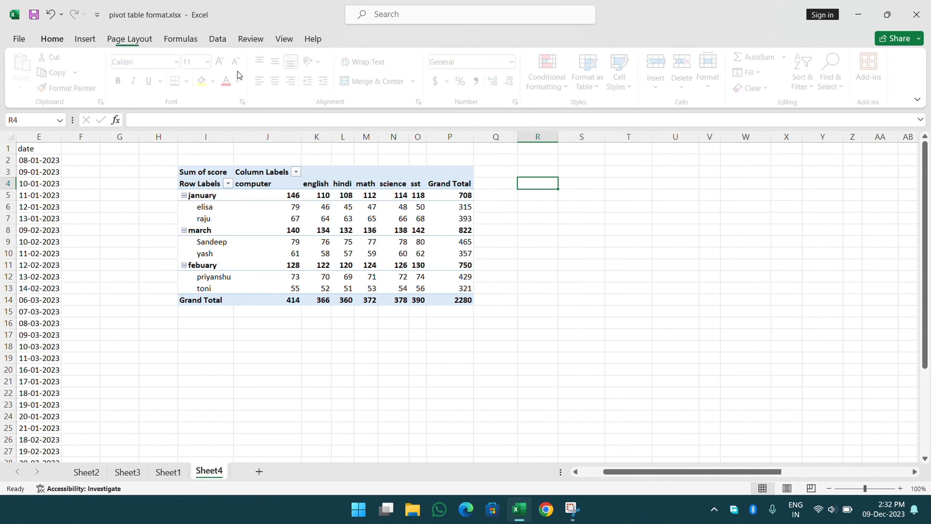
Select a value cell in the PivotTable, bring the source data columns into view and hide the field list.
click(456, 248)
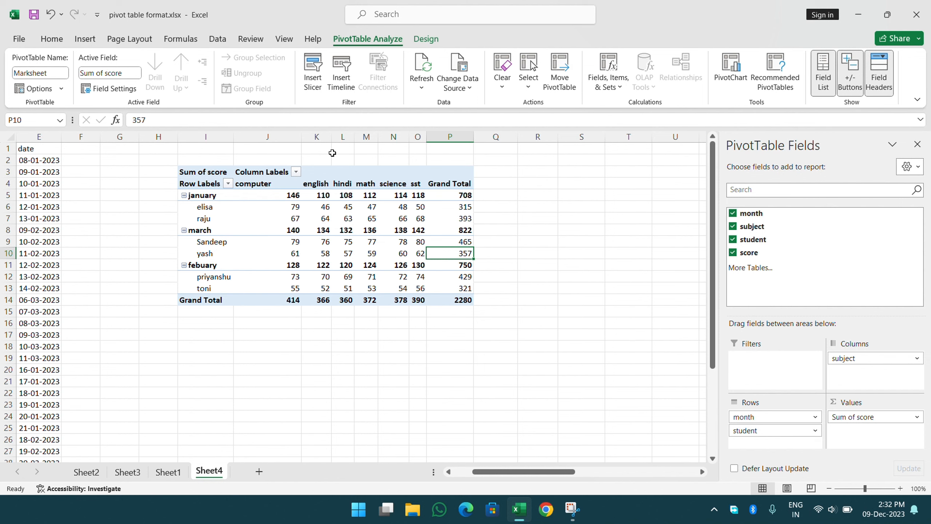
click(452, 476)
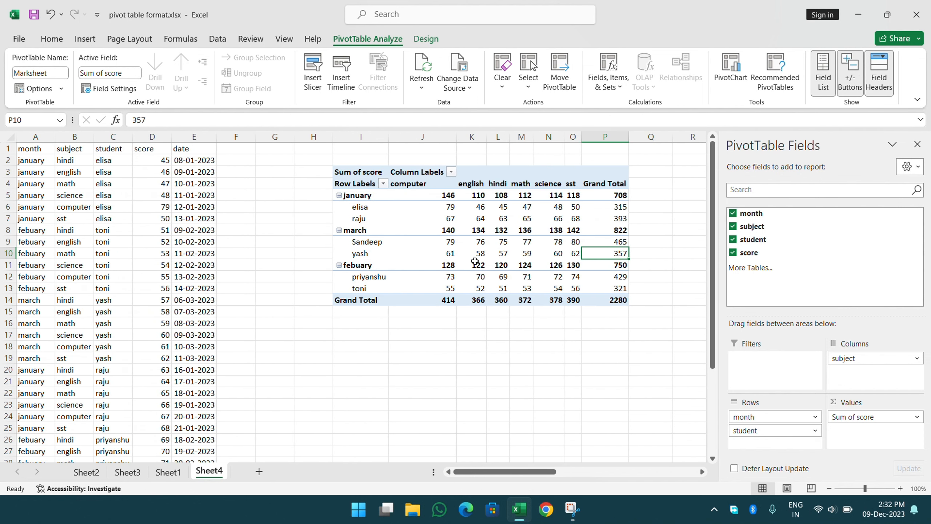
click(312, 72)
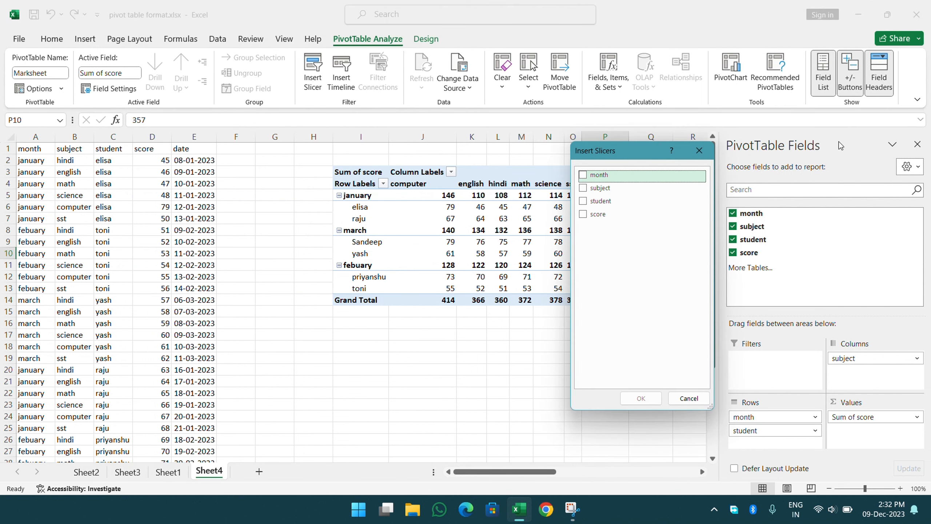
click(699, 150)
click(917, 143)
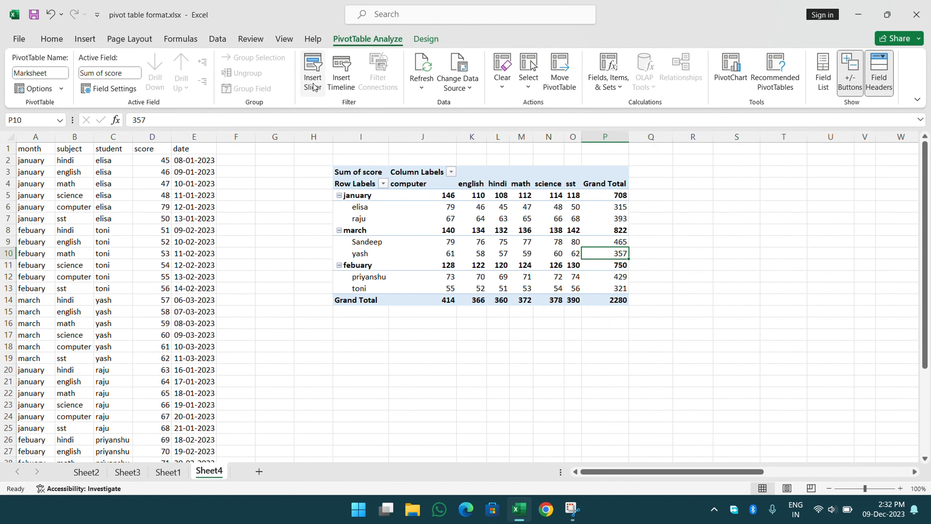
Insert slicers for the month, subject, student and score fields of the PivotTable.
click(312, 72)
click(589, 179)
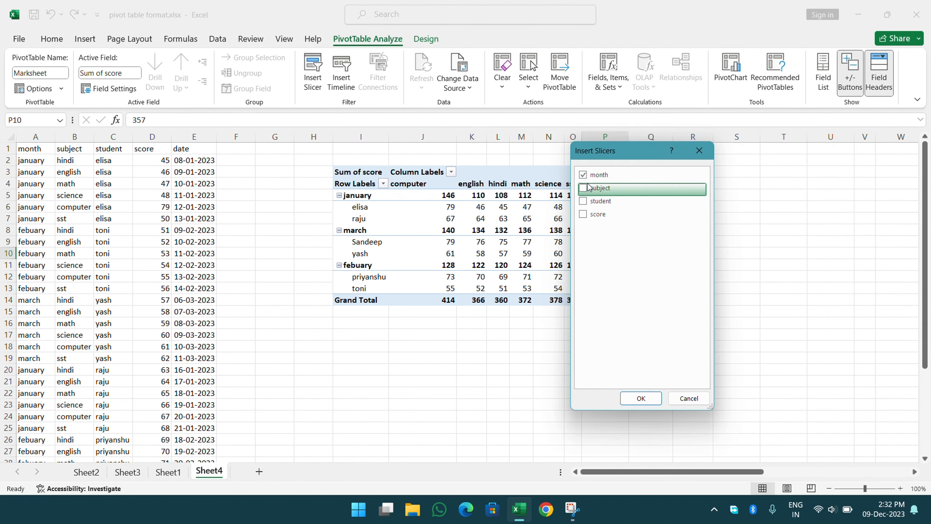
click(588, 189)
click(586, 203)
click(584, 214)
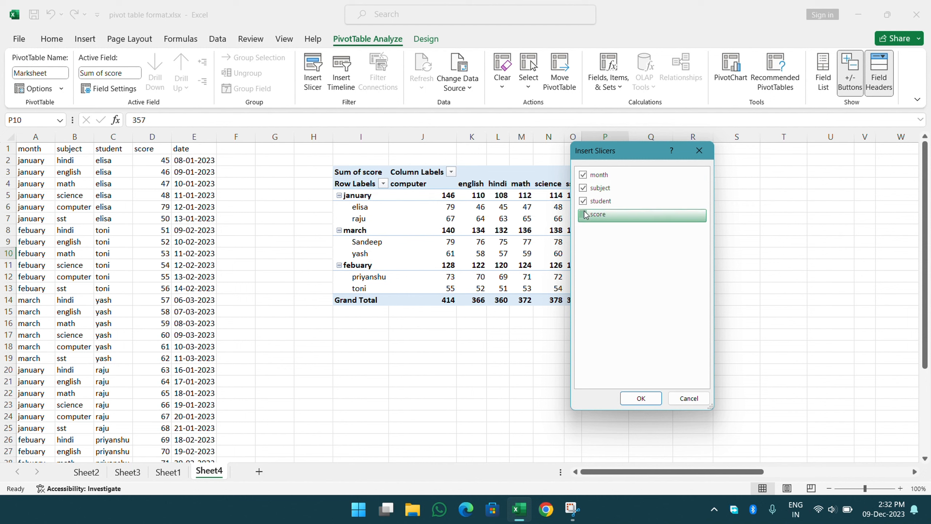
click(641, 398)
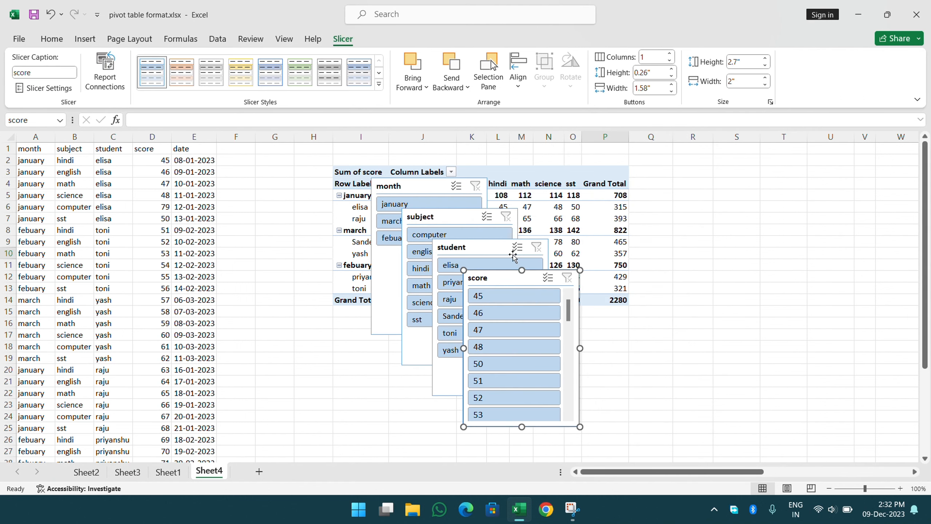
Arrange the month, subject, student and score slicers in the empty area beside the PivotTable.
drag(426, 187, 854, 157)
drag(455, 215, 856, 227)
drag(476, 247, 724, 149)
drag(685, 276, 734, 276)
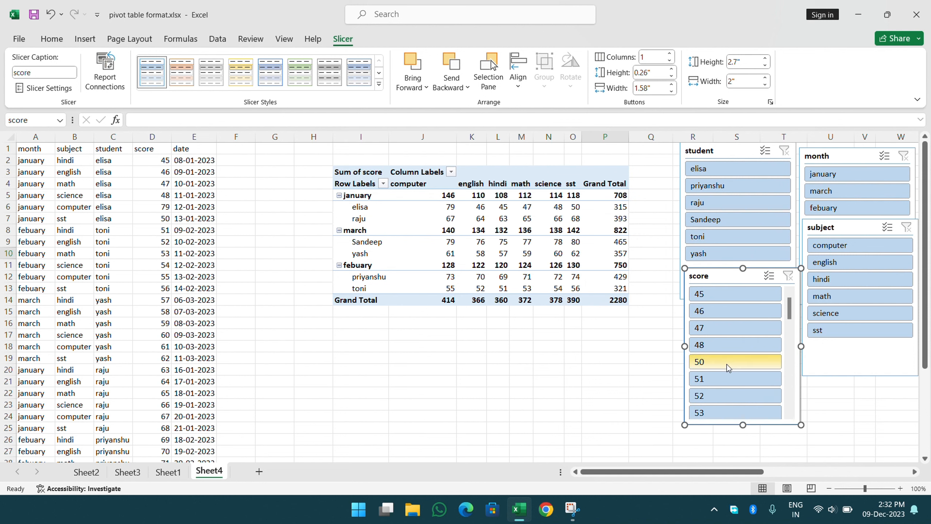
Filter the PivotTable to score 80 with the score slicer, then clear that filter.
scroll(727, 363, down, 7)
scroll(727, 363, down, 3)
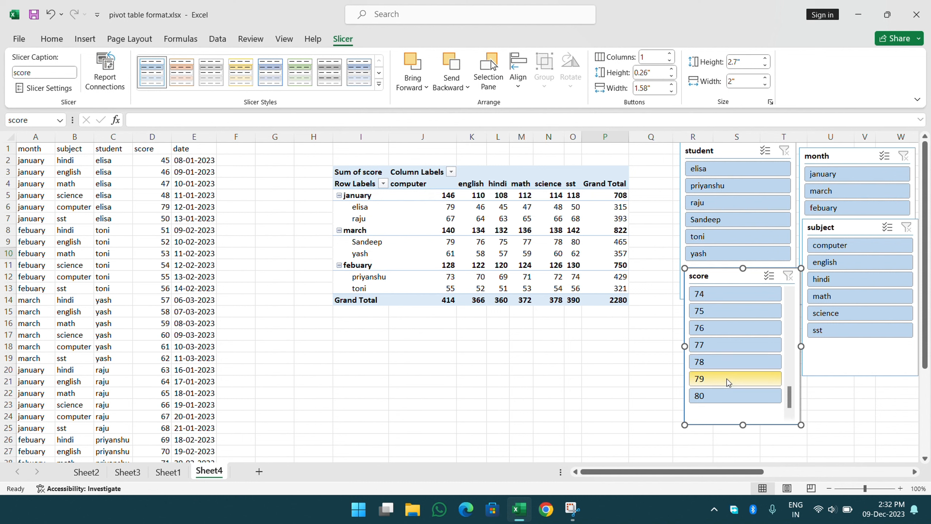
click(724, 395)
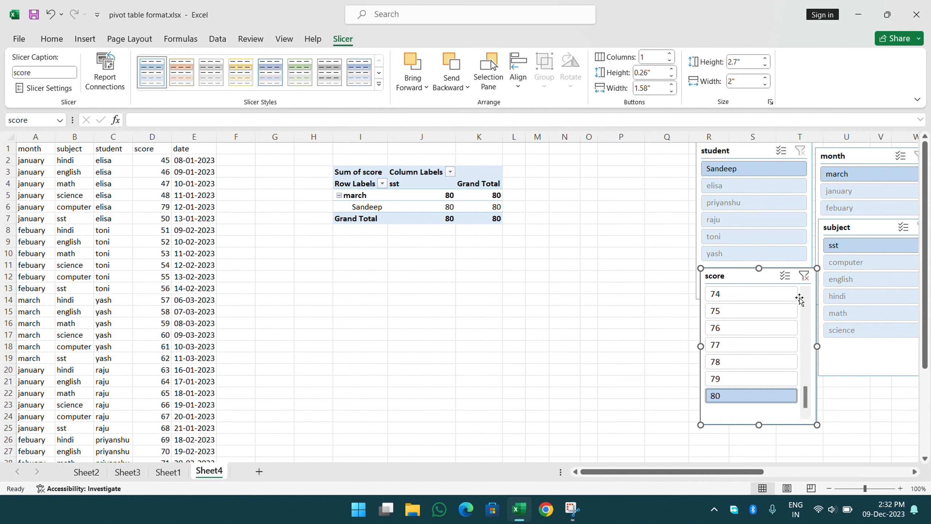
click(803, 278)
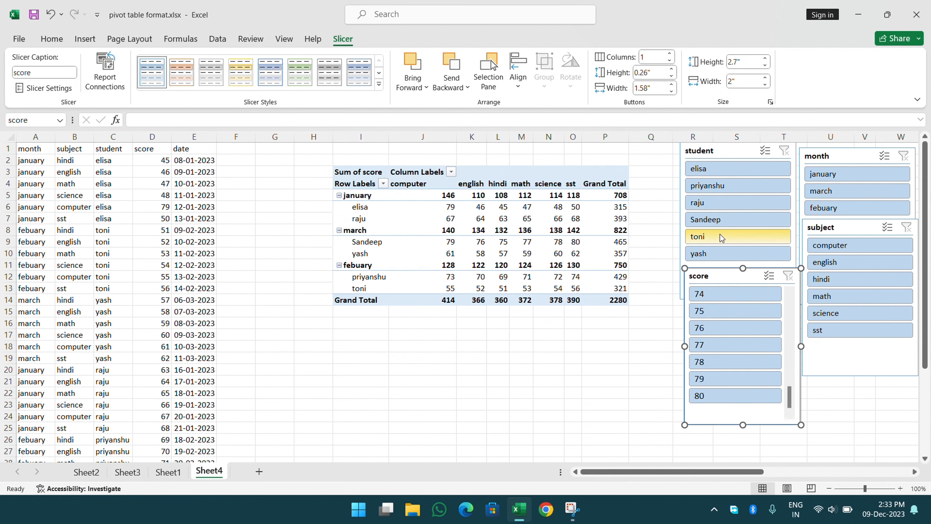
Filter the PivotTable to the third, fifth and sixth listed students one at a time, then clear the student slicer's filter.
click(717, 201)
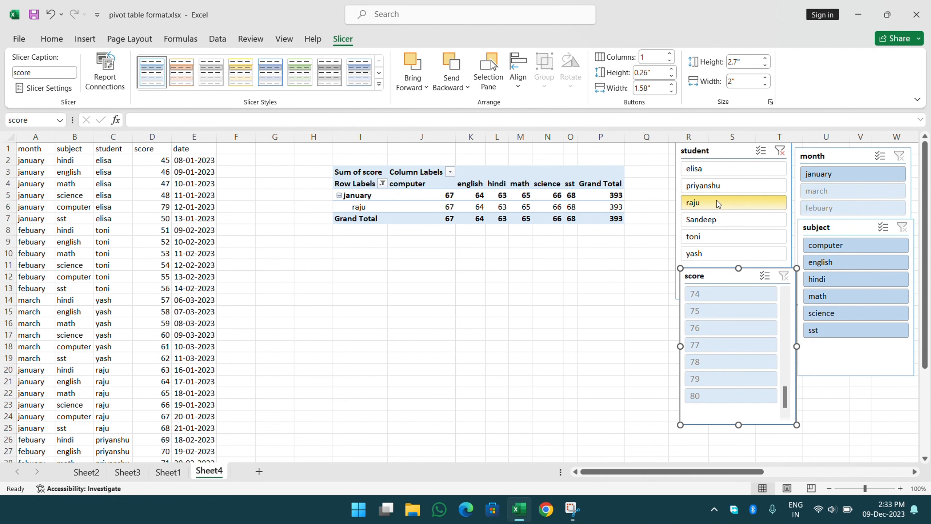
click(714, 236)
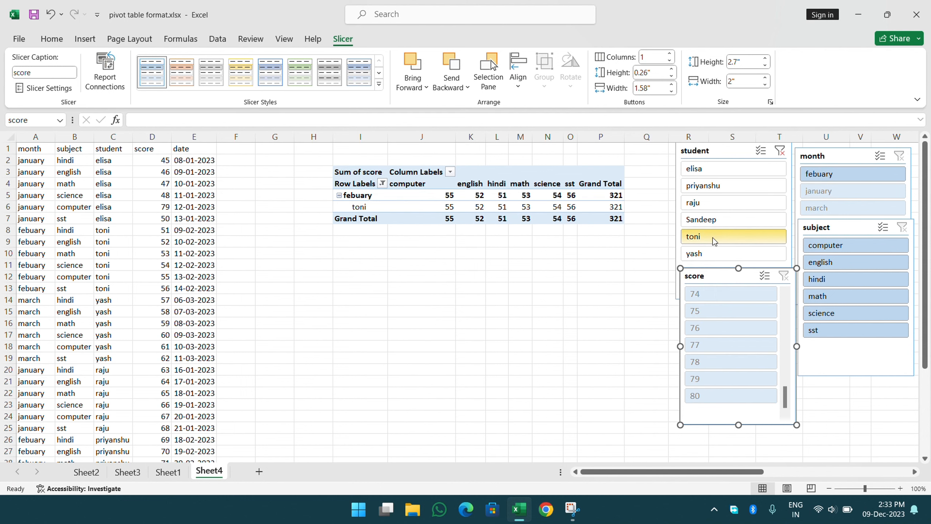
click(710, 256)
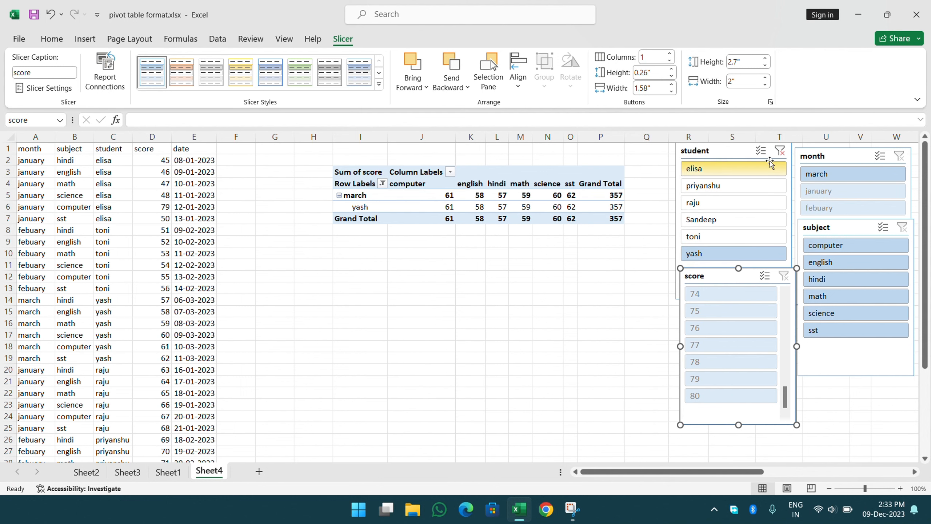
click(780, 150)
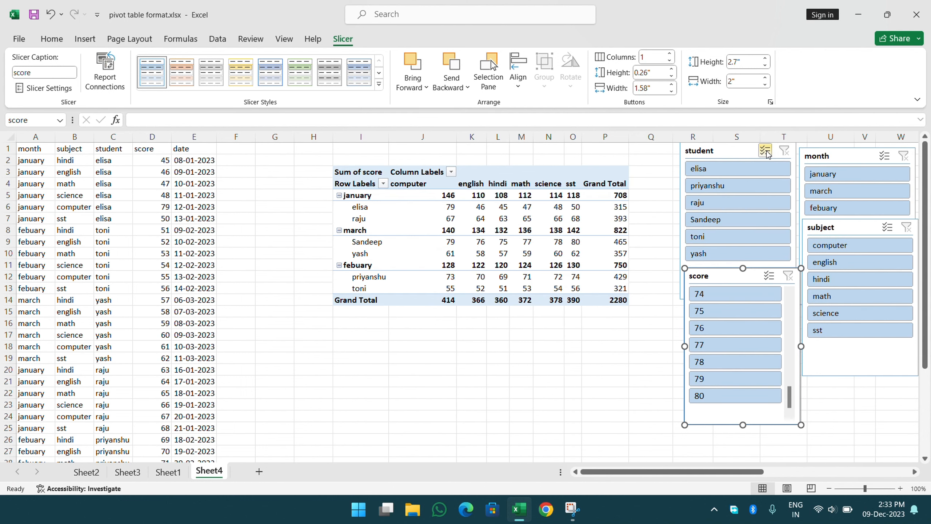
Turn on multi-select in the student slicer, exclude the second, third, sixth and fourth listed students, then clear the filter.
click(767, 152)
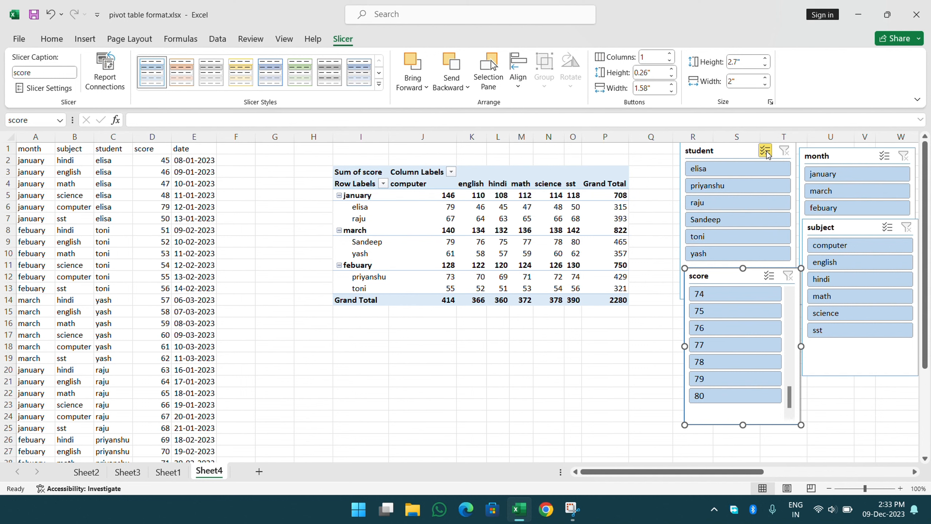
click(727, 186)
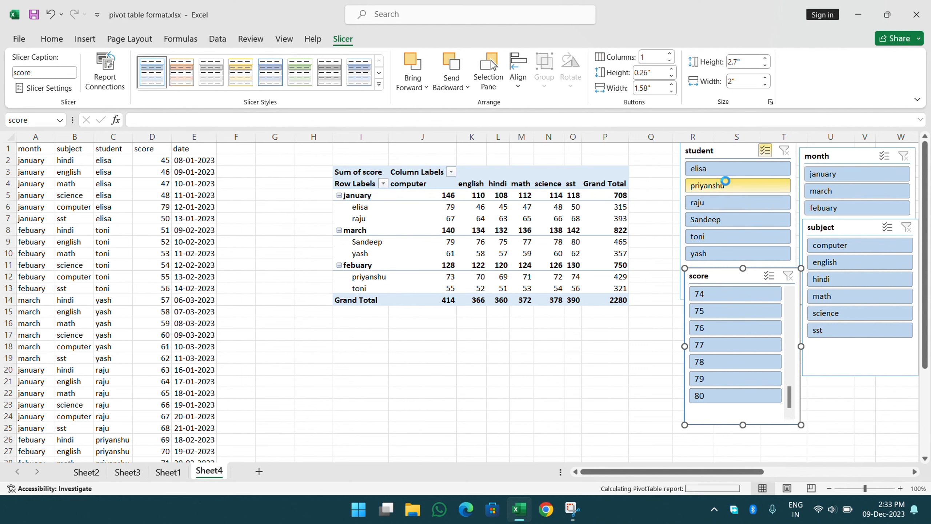
click(734, 208)
click(738, 252)
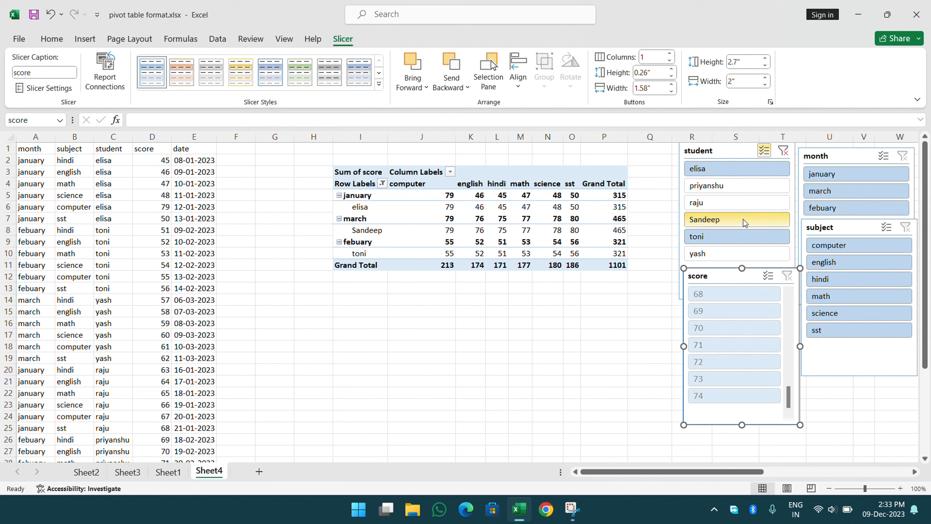
click(743, 219)
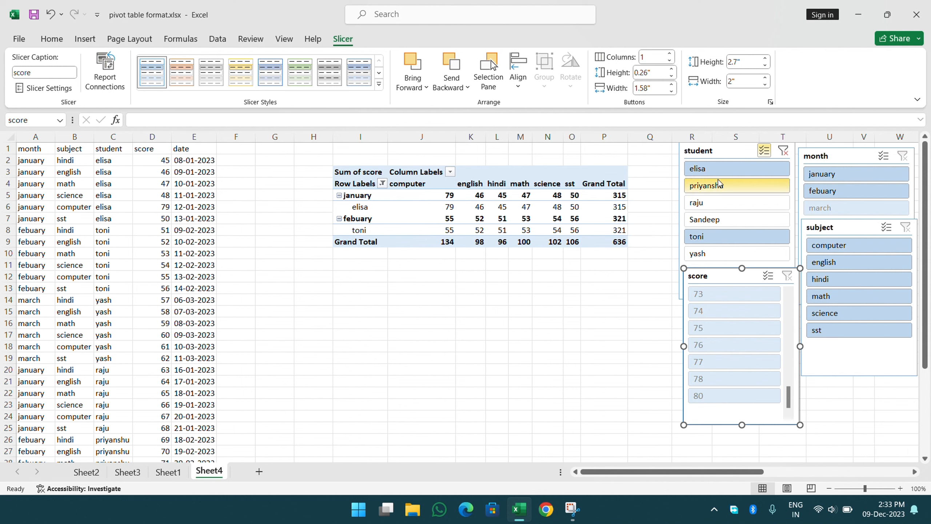
click(784, 151)
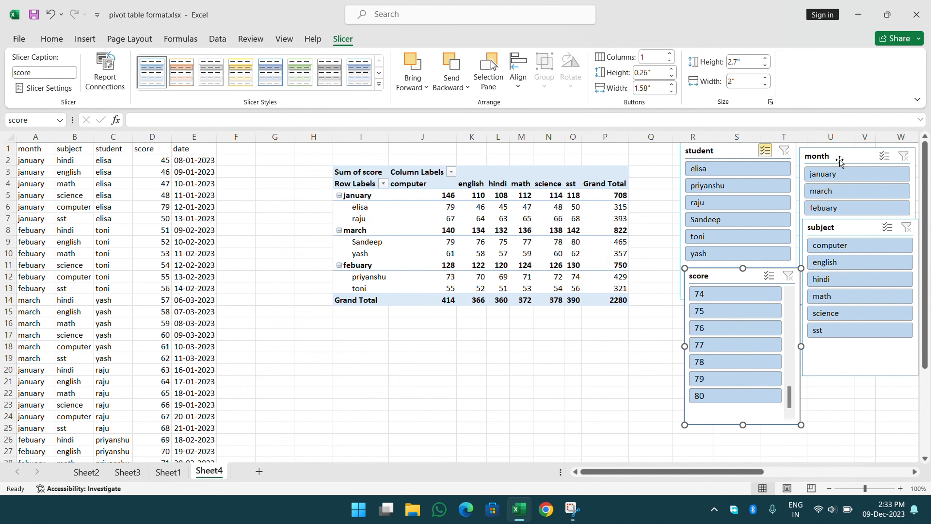
Filter the PivotTable to march, january and febuary in turn with the month slicer, then clear its filter.
click(836, 191)
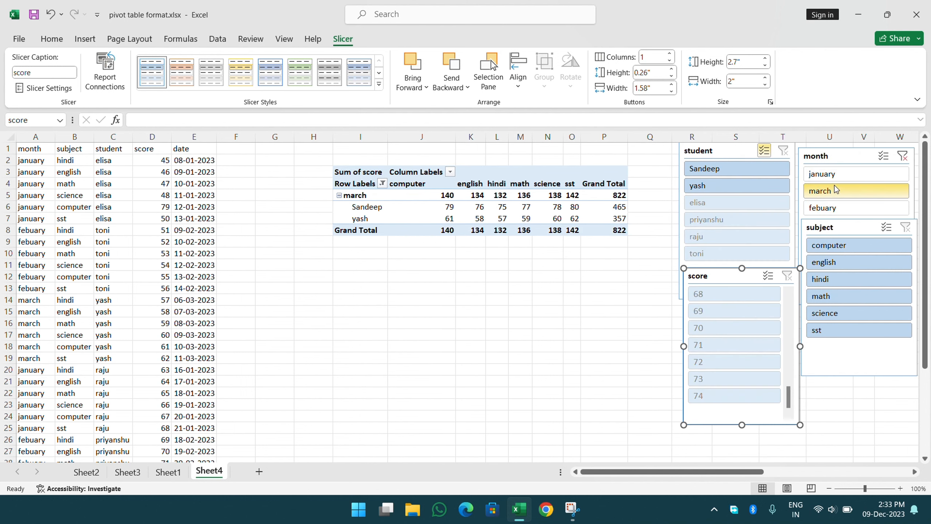
click(834, 174)
click(834, 208)
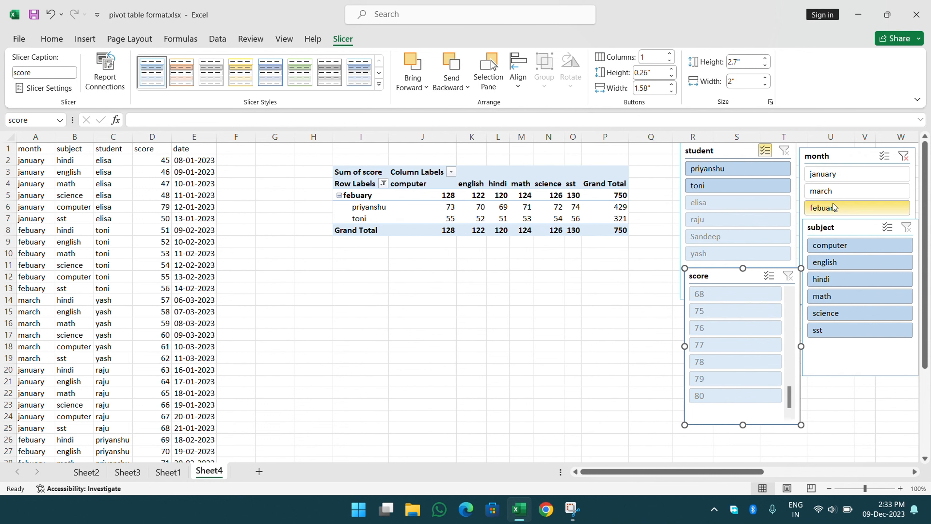
click(903, 156)
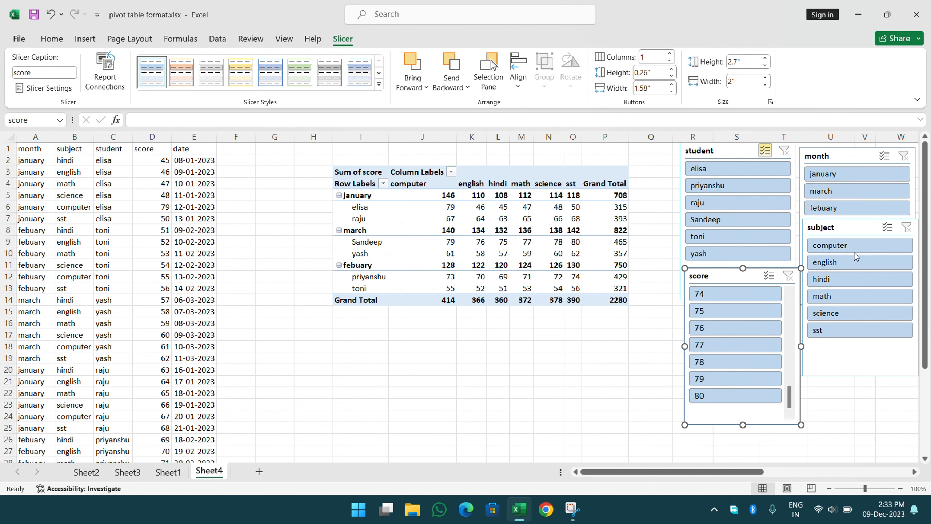
Filter the PivotTable by computer, hindi and math in turn, then move the subject slicer into view and clear its filter.
click(851, 246)
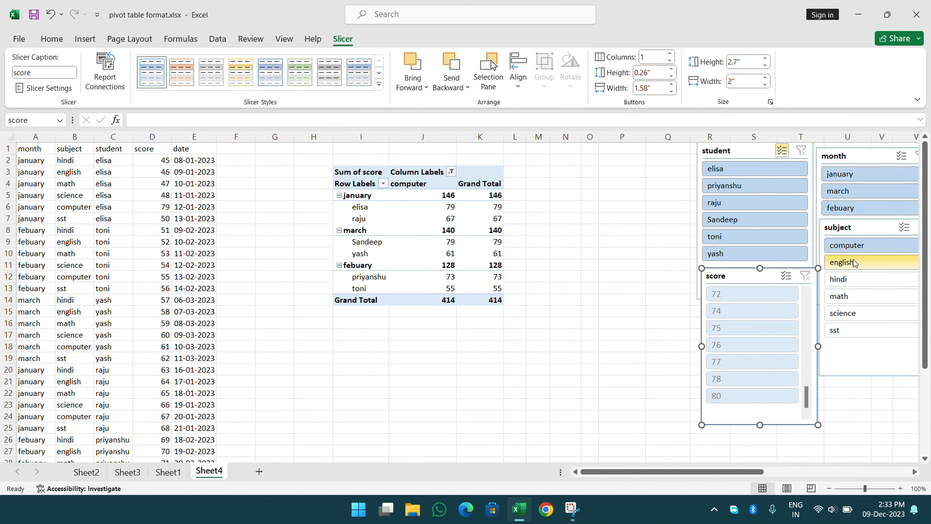
click(850, 285)
click(850, 300)
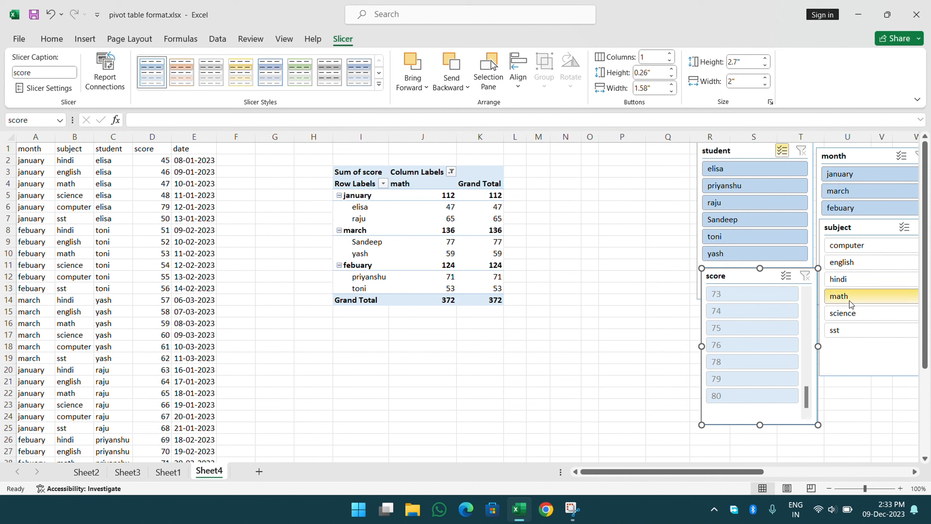
drag(871, 225, 849, 225)
click(902, 227)
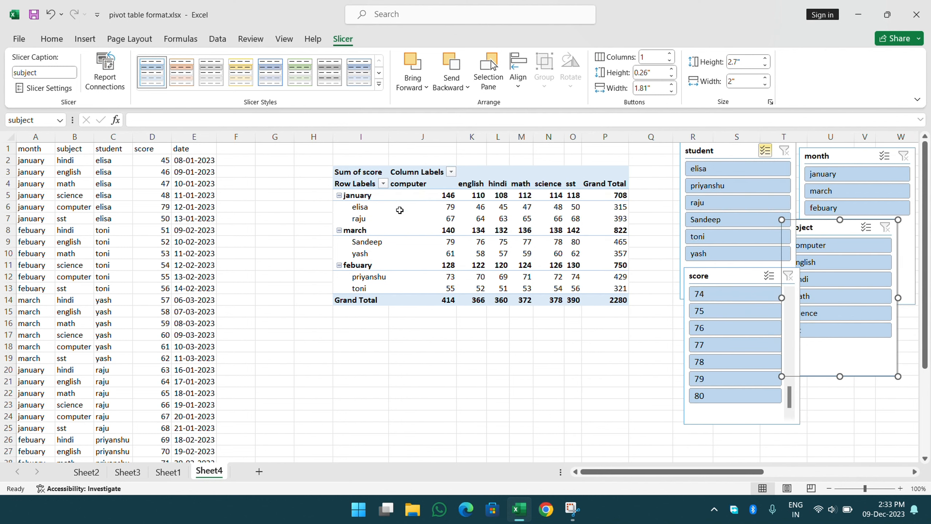
Delete the student, score, month and subject slicers from the sheet.
click(410, 230)
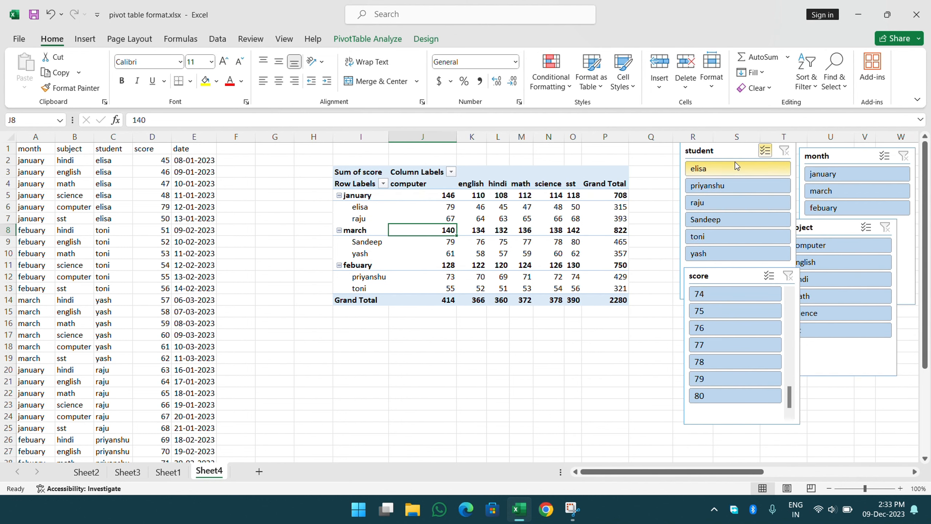
click(734, 151)
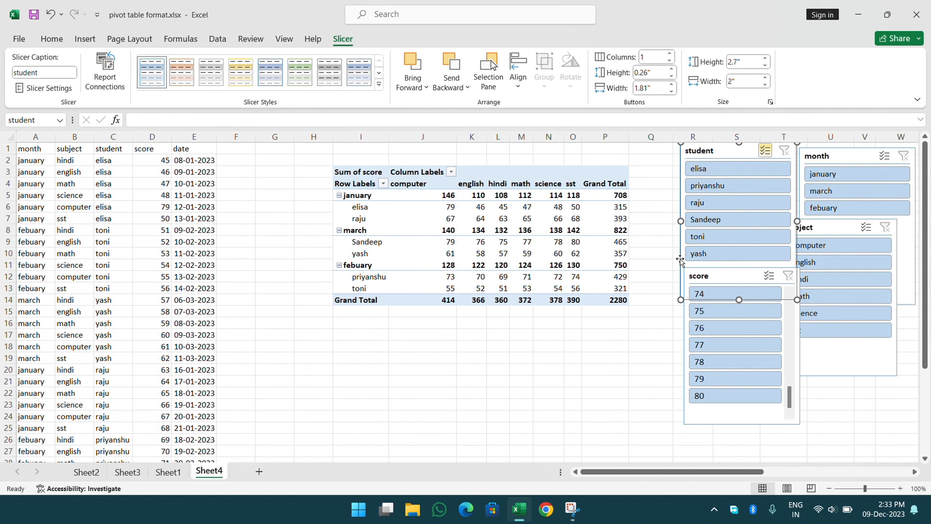
key(Delete)
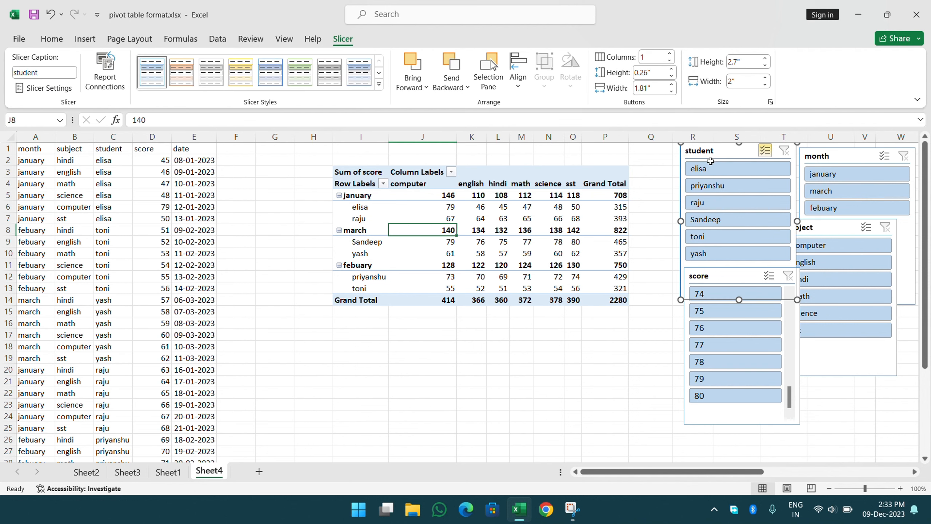
click(731, 275)
key(Delete)
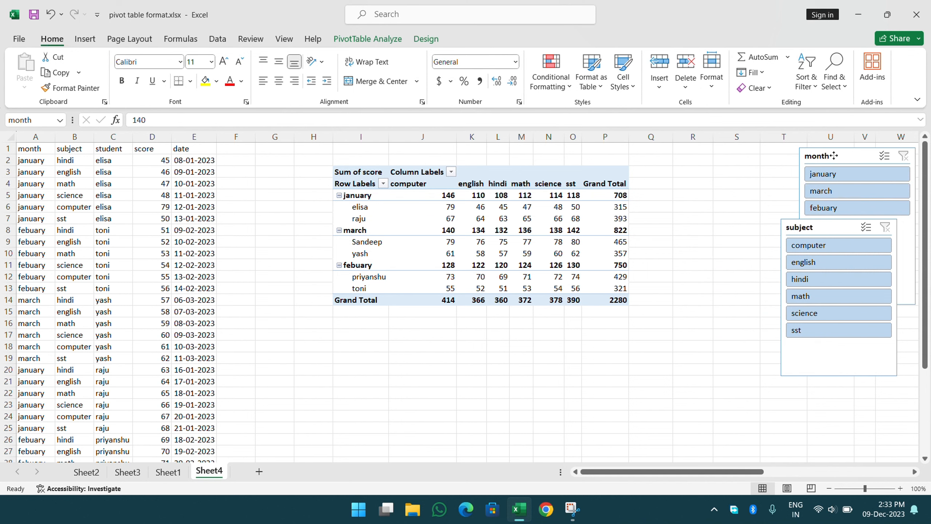
click(820, 156)
key(Delete)
click(830, 223)
key(Delete)
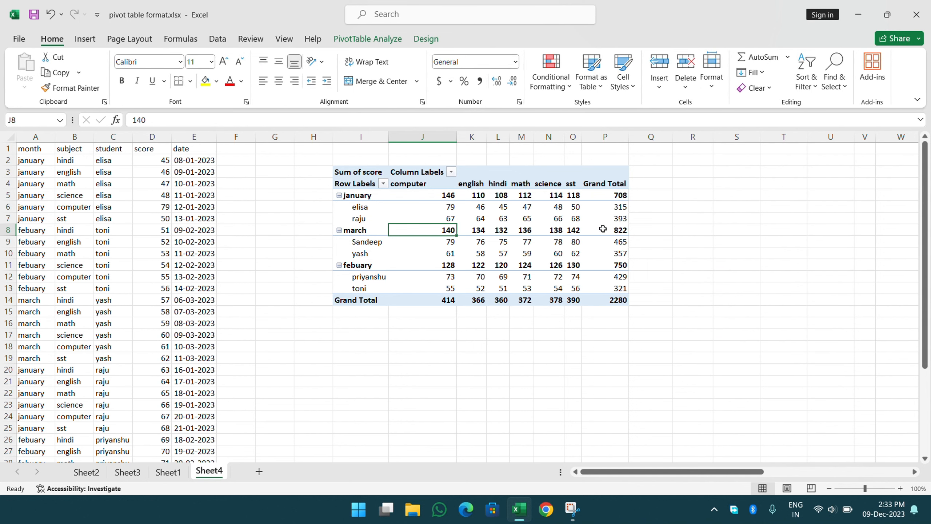
Show the PivotTable field list again and select march's hindi subtotal cell.
click(604, 230)
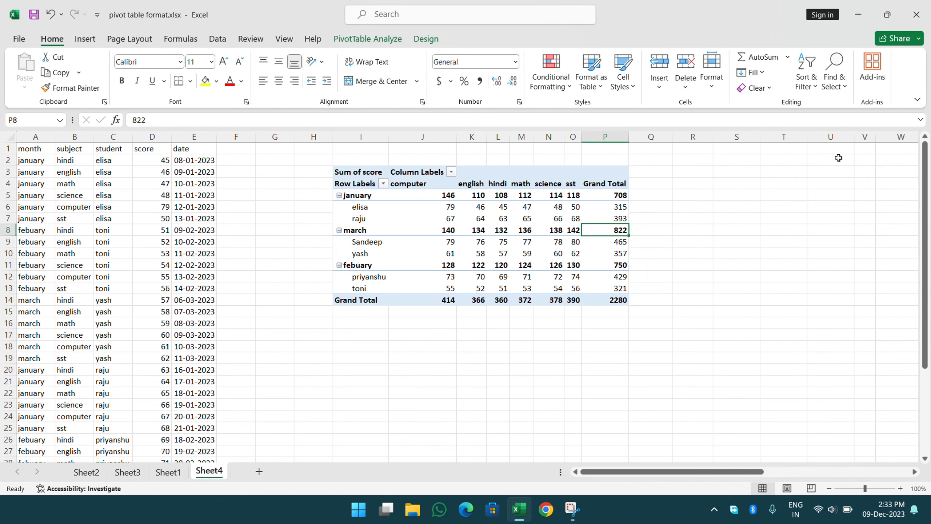
click(351, 40)
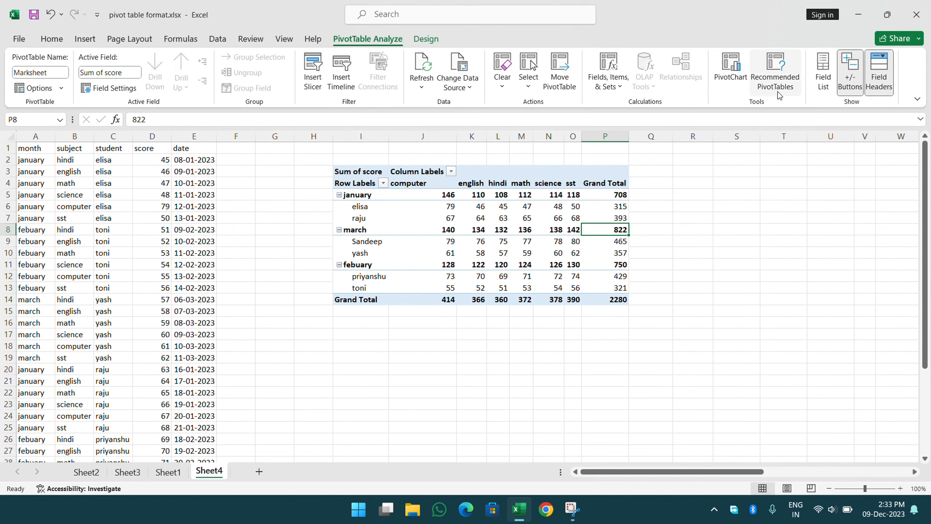
click(824, 75)
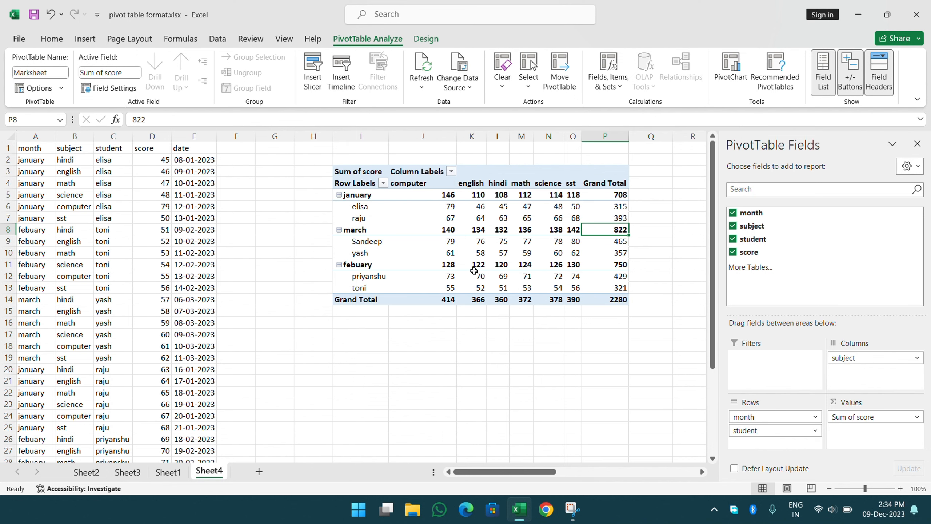
click(502, 230)
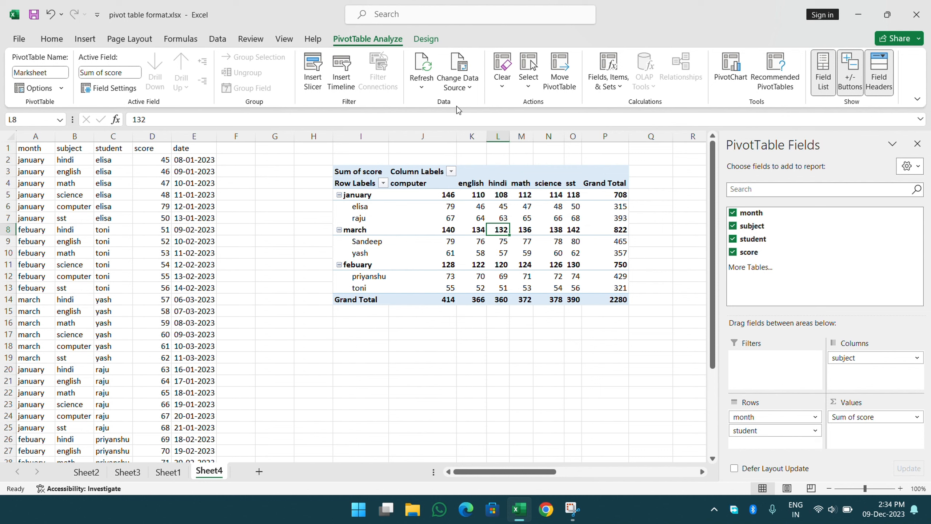
Change the PivotTable's data source to Sheet4!$A$1:$E$37 so that it includes the date column.
click(453, 61)
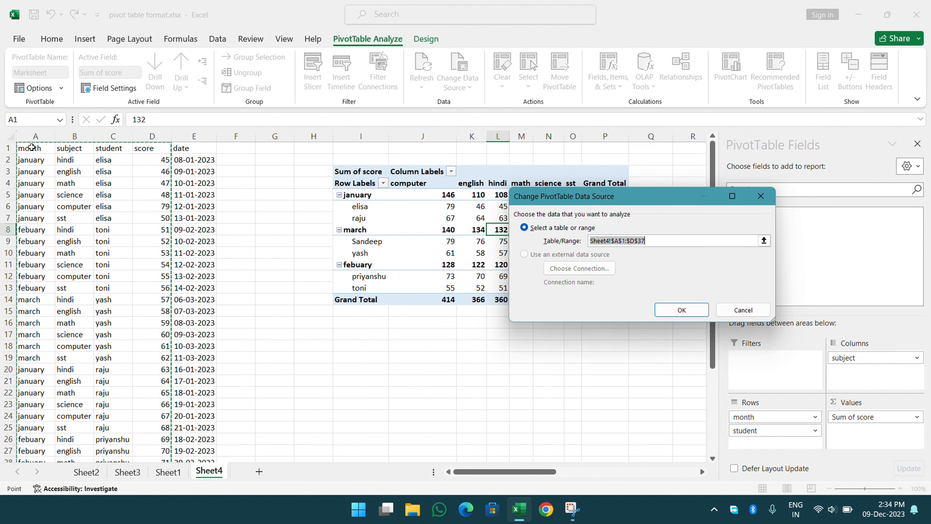
drag(32, 147, 194, 477)
scroll(221, 301, up, 4)
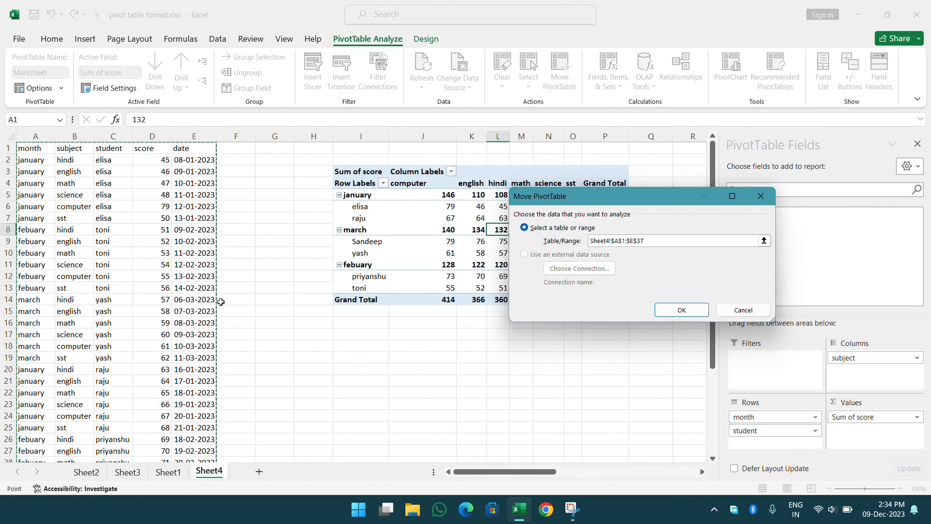
click(680, 309)
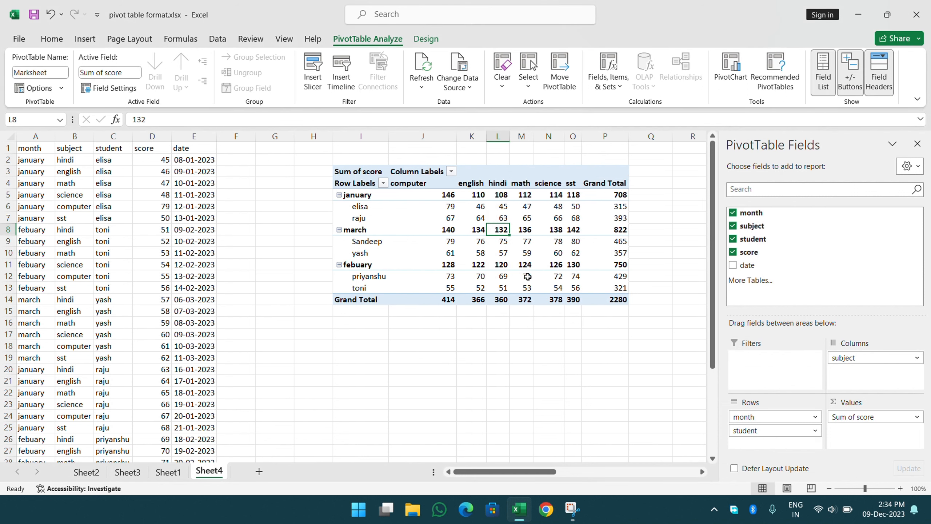
Add the date field to the PivotTable and remove its Days (date) and Months (date) groupings.
click(732, 265)
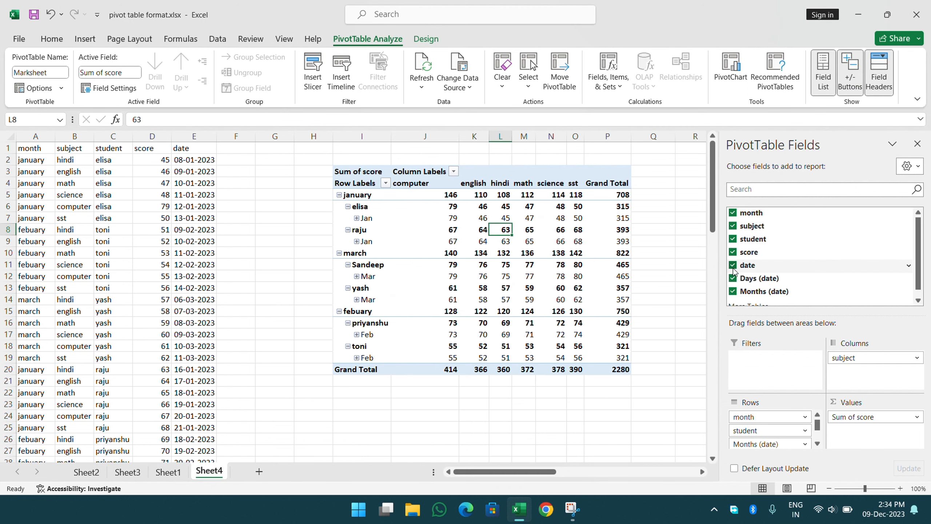
click(735, 277)
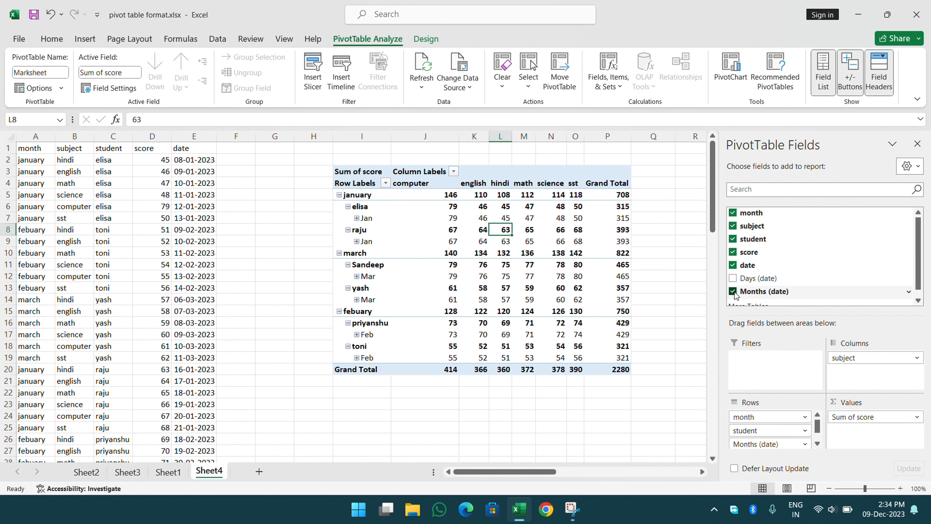
click(736, 284)
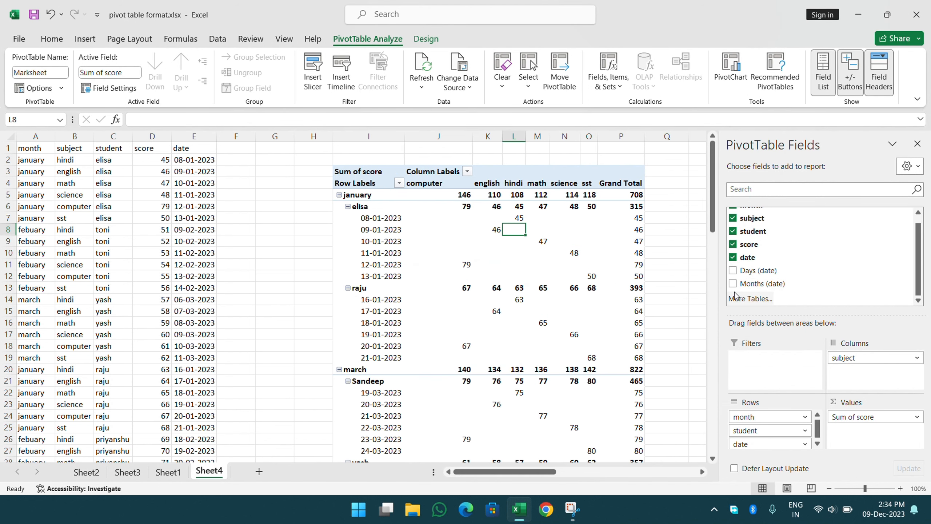
scroll(738, 283, up, 1)
Rearrange the date fields so that date, Days (date) and Months (date) are all in the PivotTable's Rows area.
drag(742, 271, 782, 450)
click(733, 270)
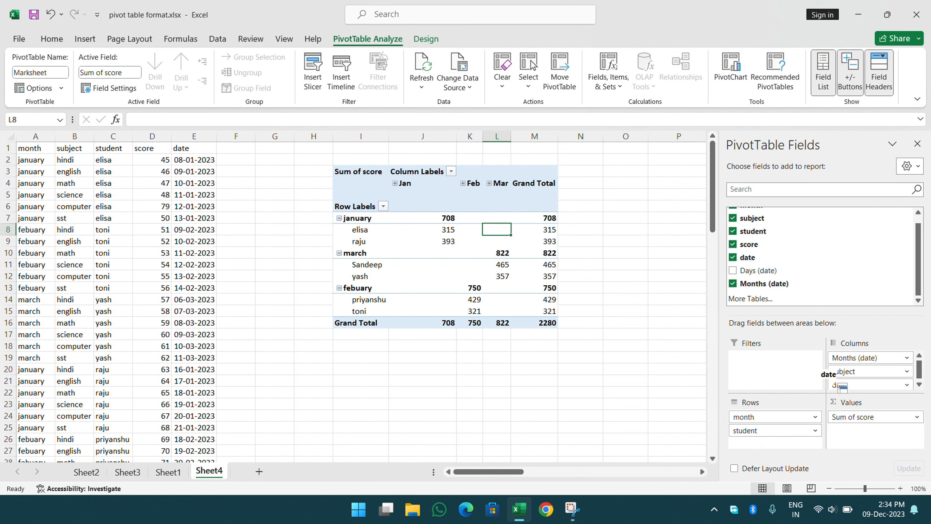
drag(837, 385, 789, 419)
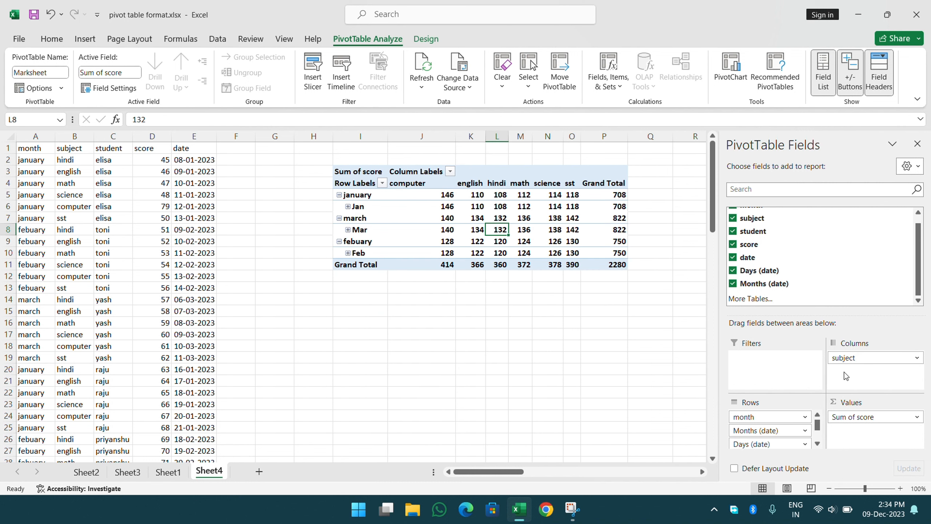
scroll(785, 414, down, 1)
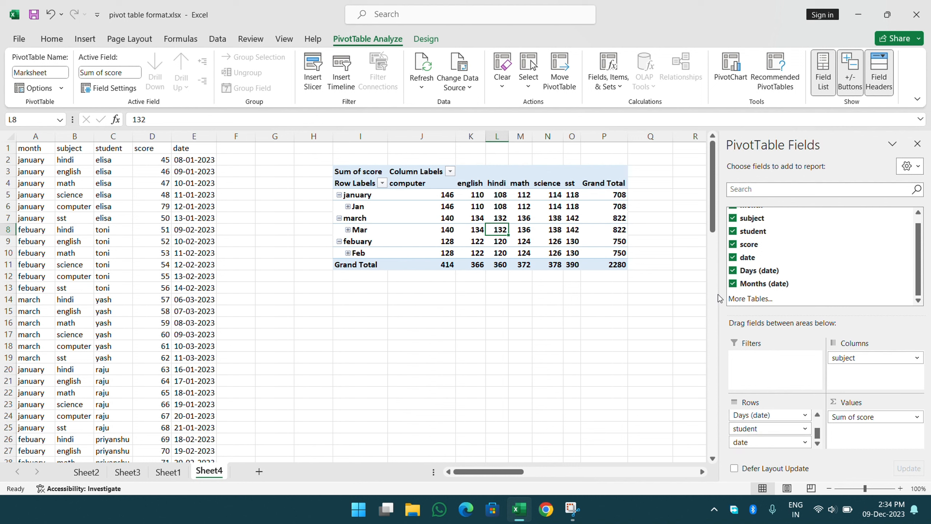
drag(753, 444, 847, 384)
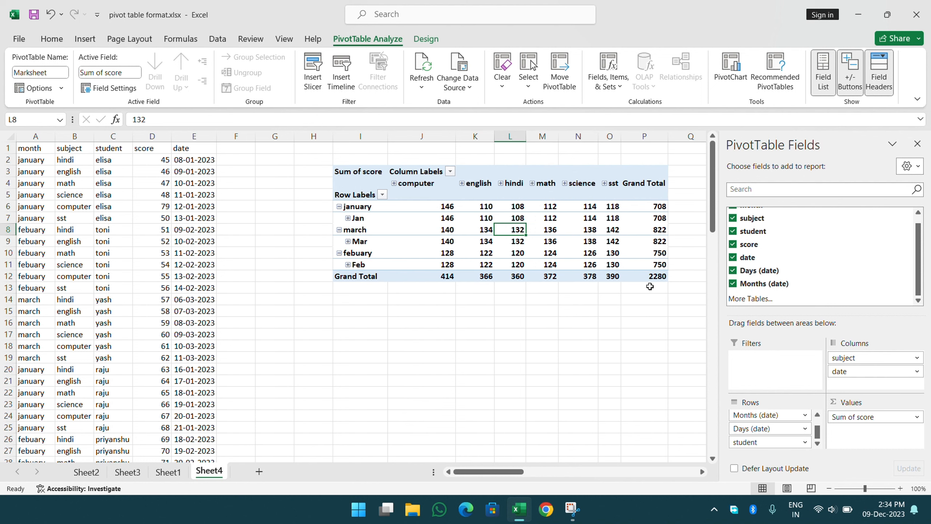
click(553, 242)
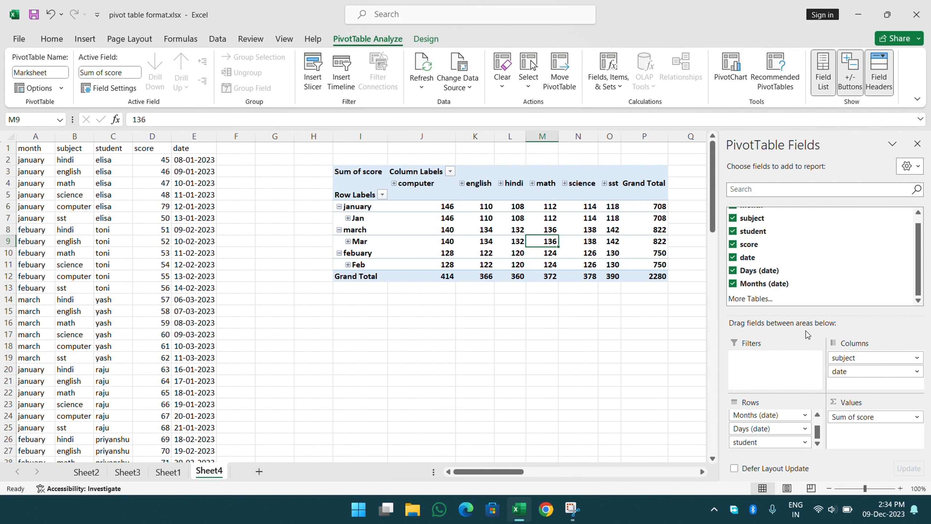
key(ctrl+z)
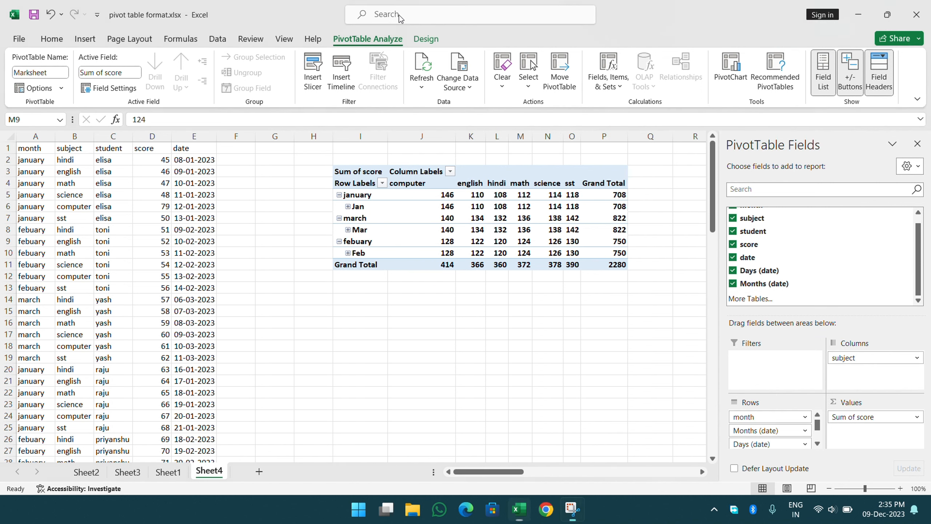
Move Months (date) to the Filters area and student to the Columns area of the PivotTable.
click(748, 349)
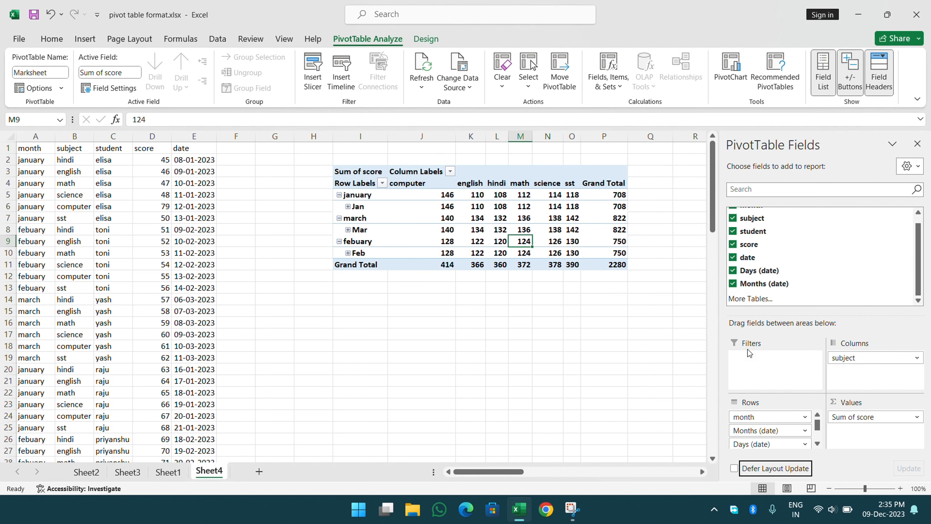
click(758, 433)
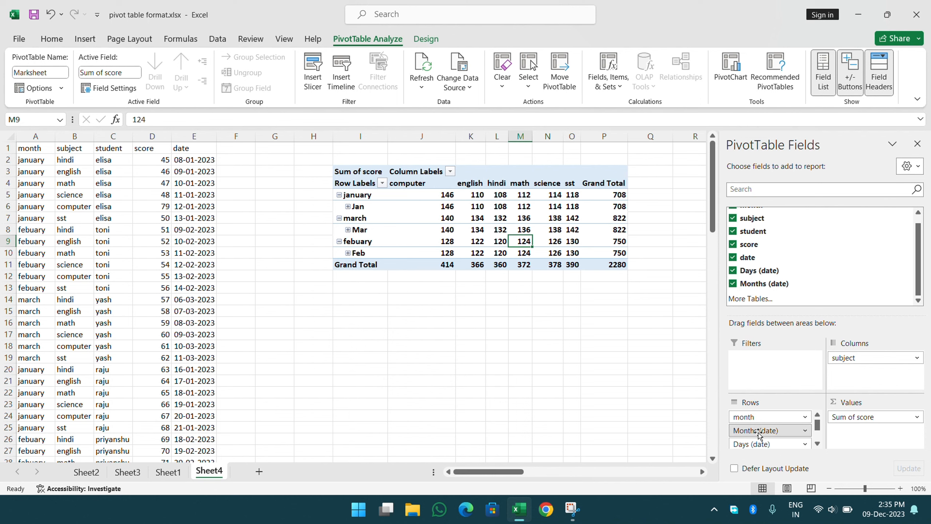
drag(758, 433, 772, 377)
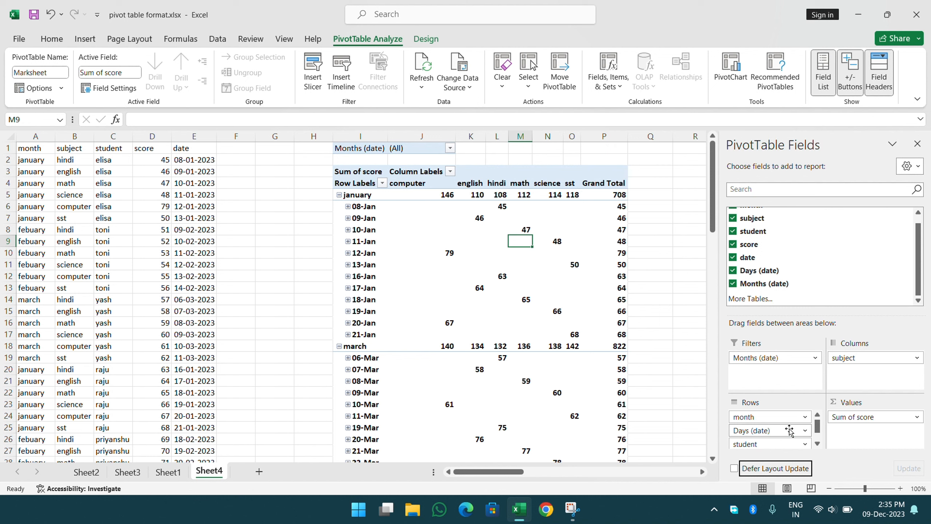
scroll(770, 436, down, 1)
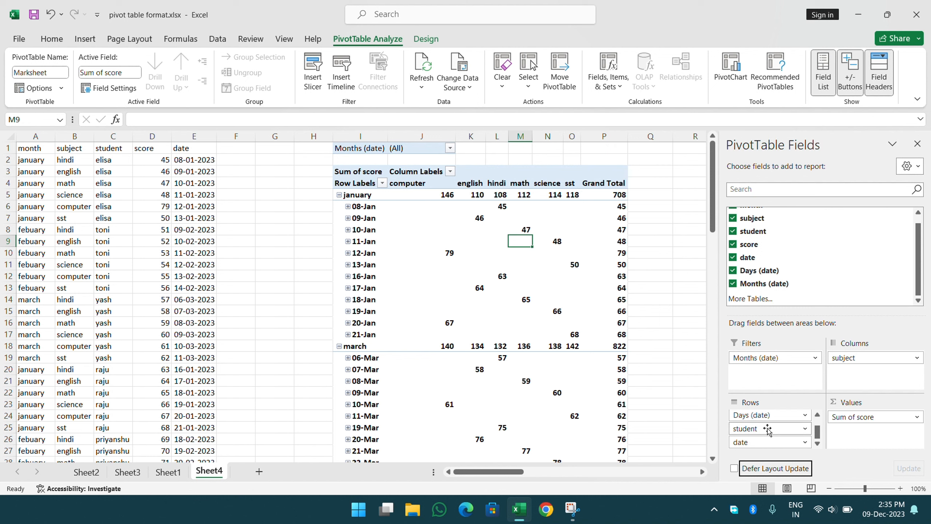
drag(770, 436, 854, 384)
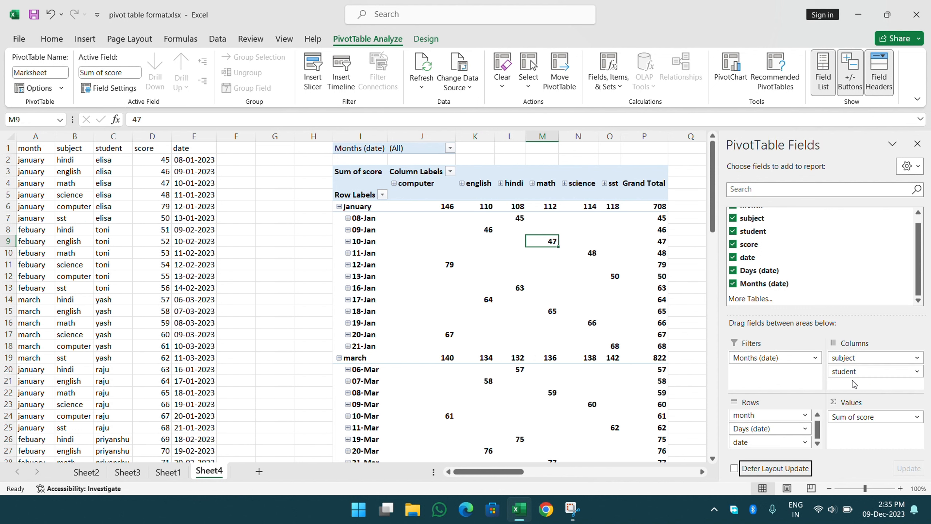
Hide the PivotTable field list and insert a date timeline, placing it beside the PivotTable.
scroll(508, 351, down, 1)
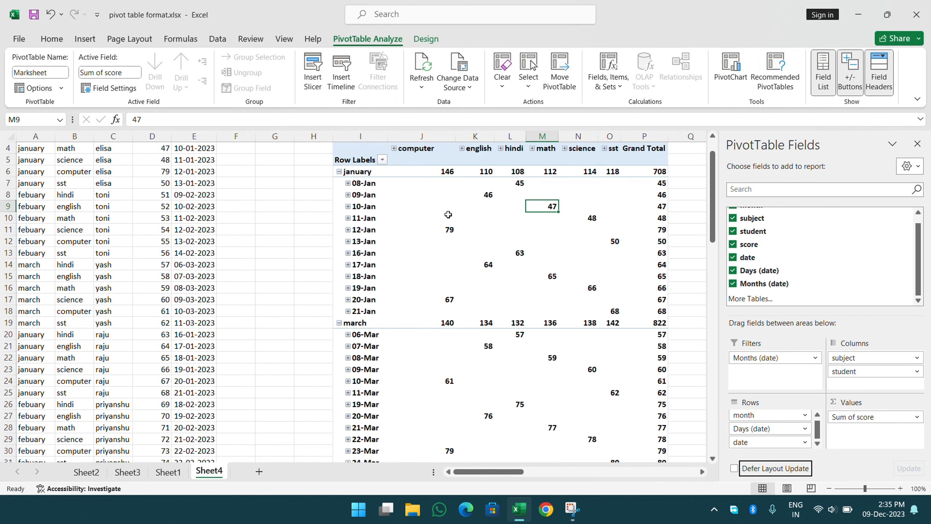
click(360, 184)
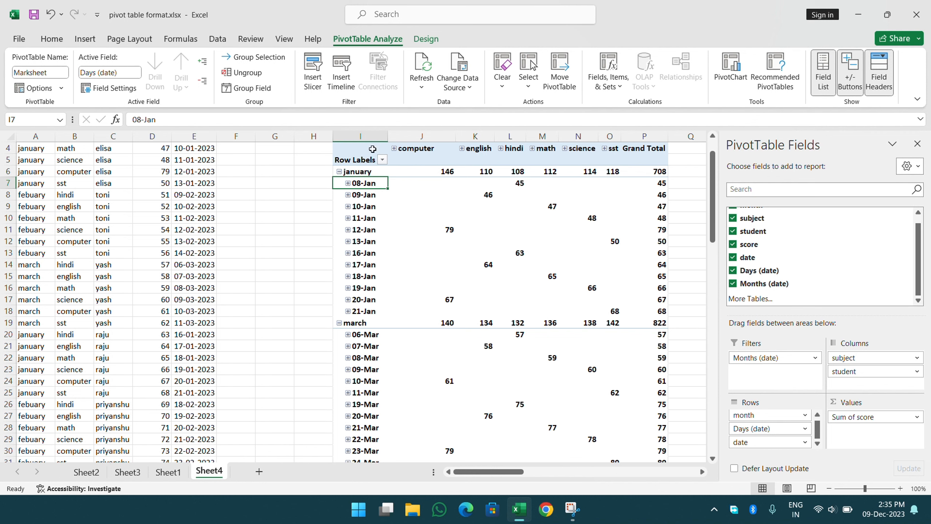
click(823, 71)
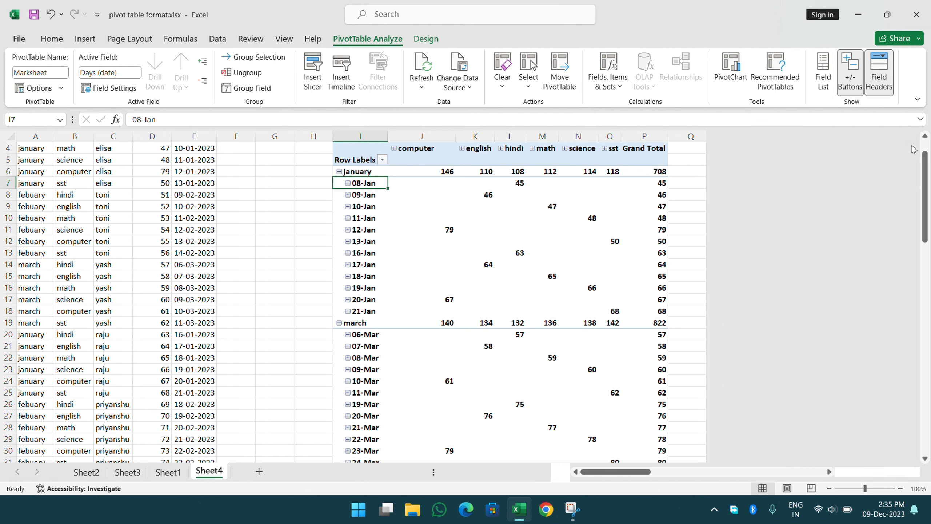
click(340, 82)
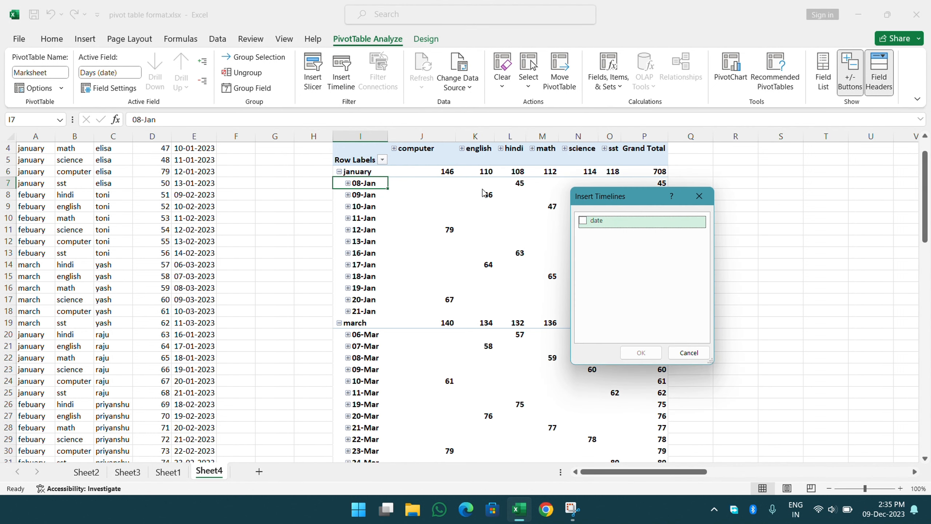
click(585, 223)
click(641, 351)
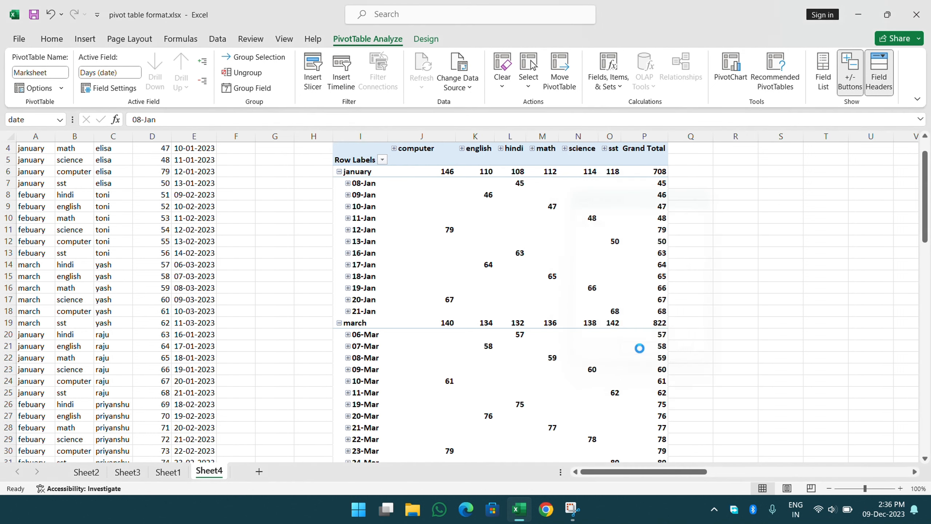
drag(432, 270, 745, 258)
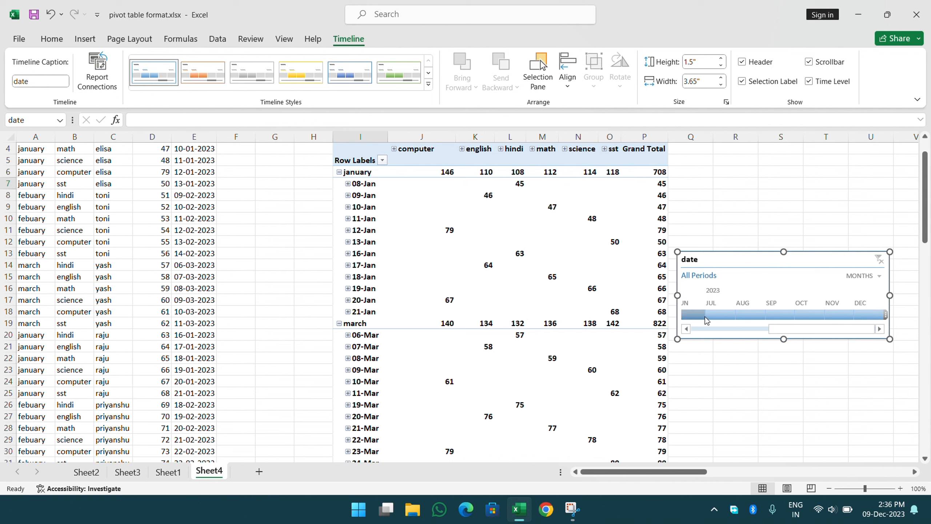
Filter the PivotTable to January, February and March 2023 in turn with the date timeline, and clear its filter.
click(706, 329)
click(696, 313)
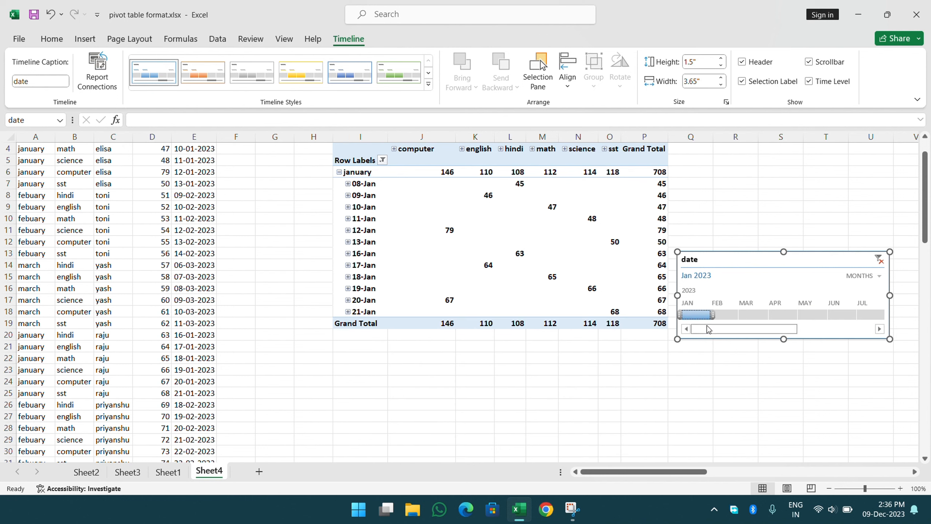
click(723, 315)
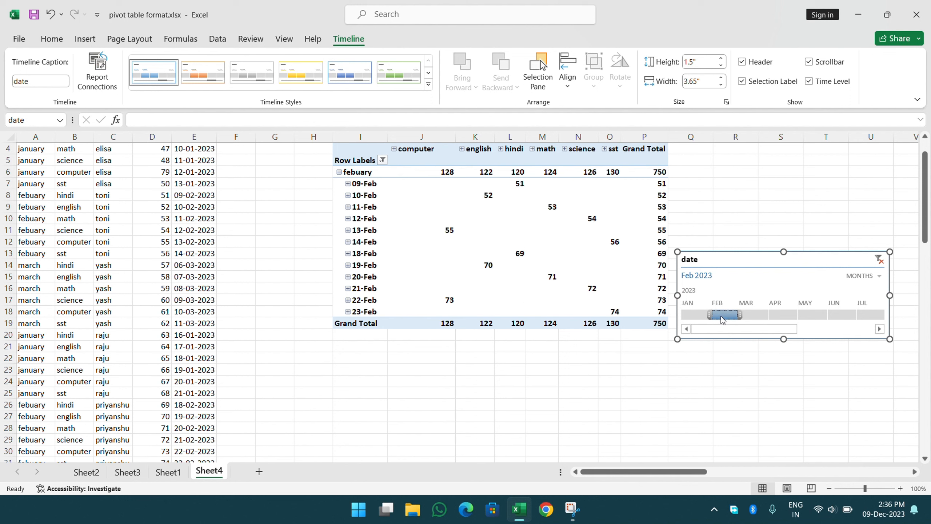
click(754, 315)
click(878, 259)
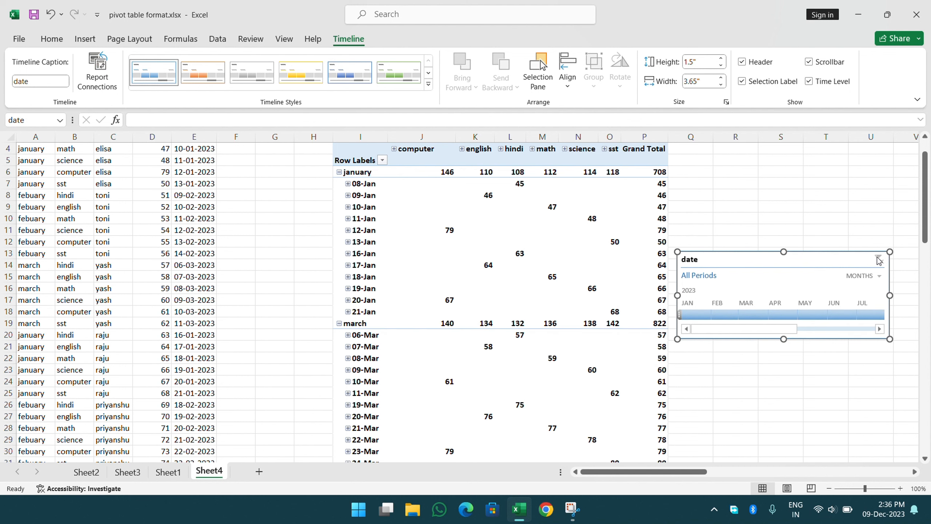
Show the PivotTable field list again and remove date, Days (date) and Months (date) from the PivotTable.
click(548, 198)
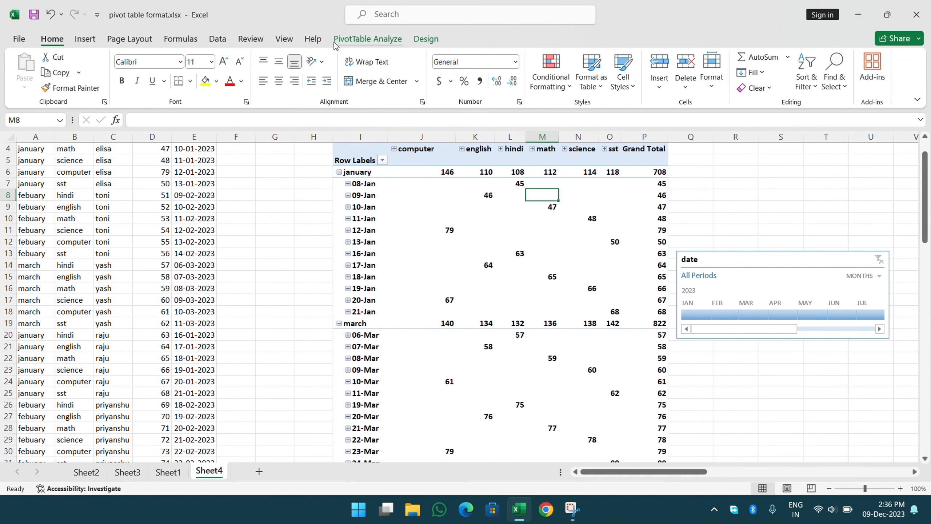
click(352, 39)
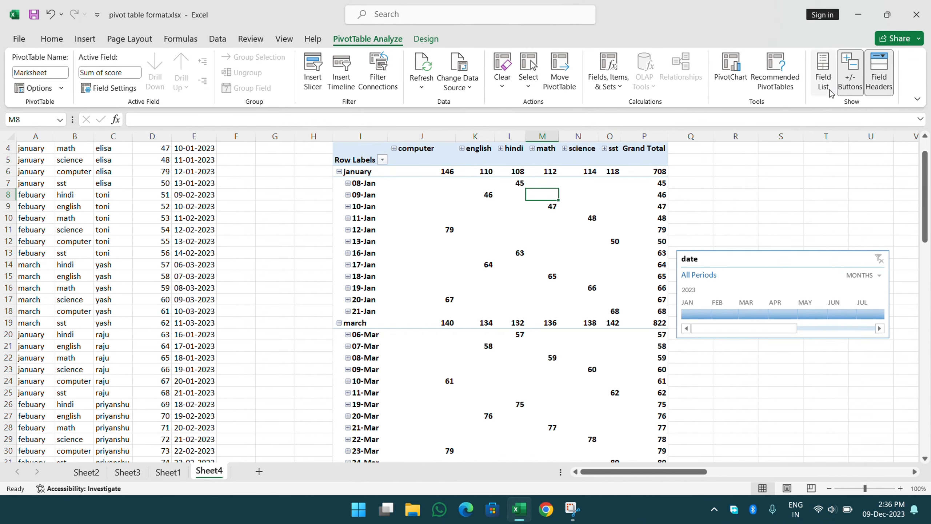
click(823, 74)
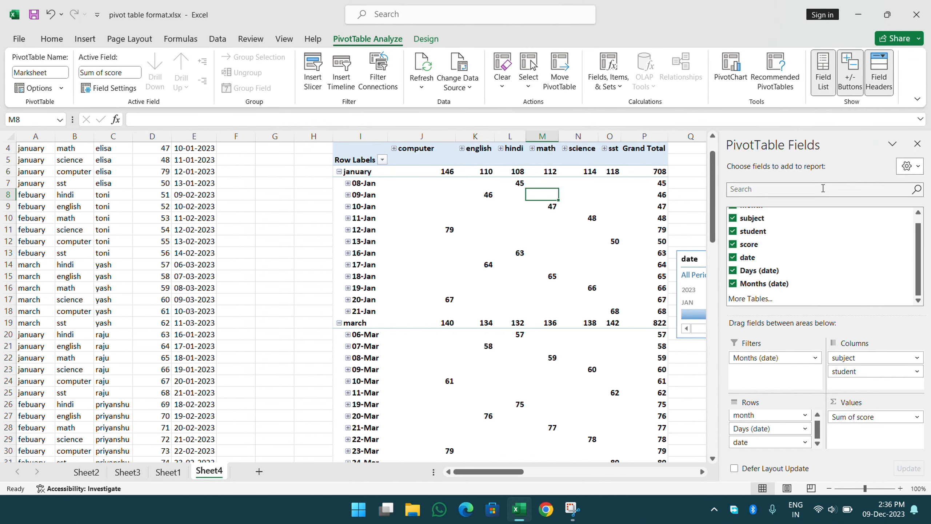
click(732, 258)
click(732, 270)
click(732, 283)
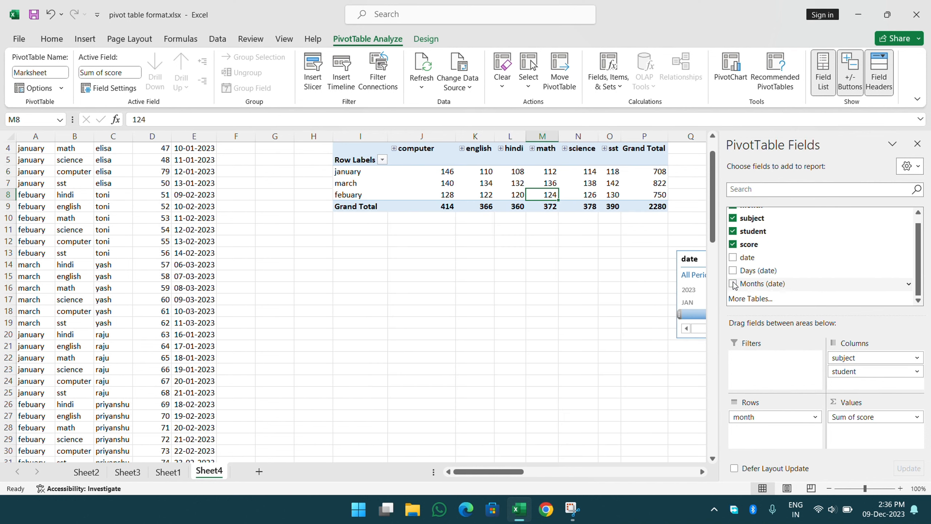
scroll(491, 265, up, 1)
click(483, 228)
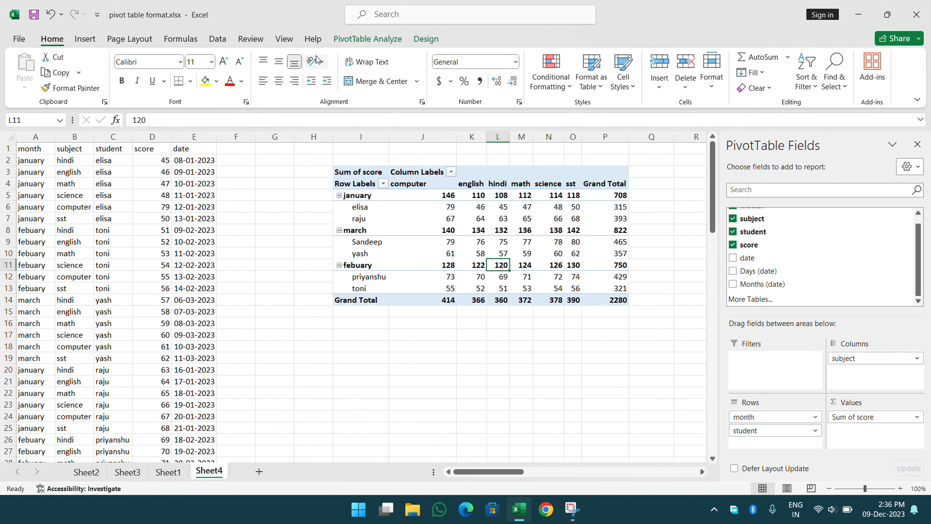
Change the first january hindi score in the source data, cell D2, to 65 and reselect that cell.
click(367, 39)
click(48, 203)
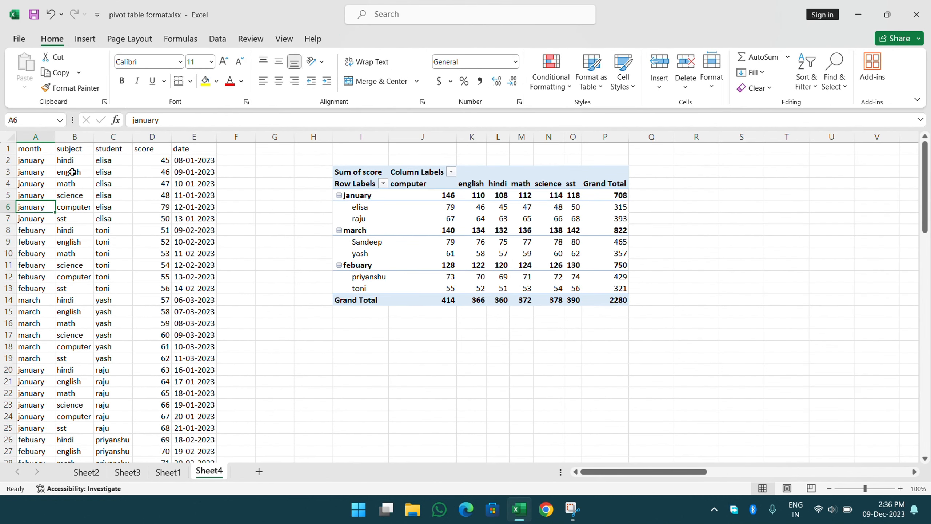
click(149, 161)
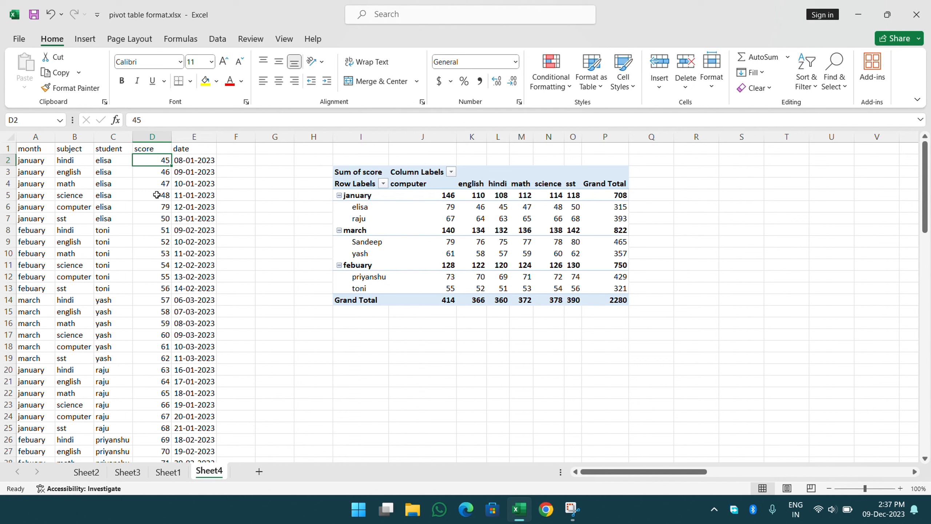
text(65)
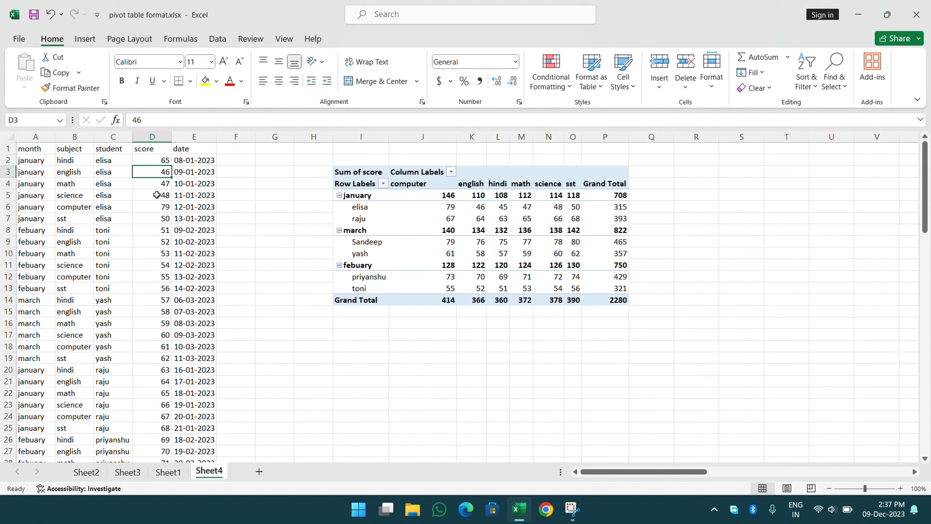
click(153, 162)
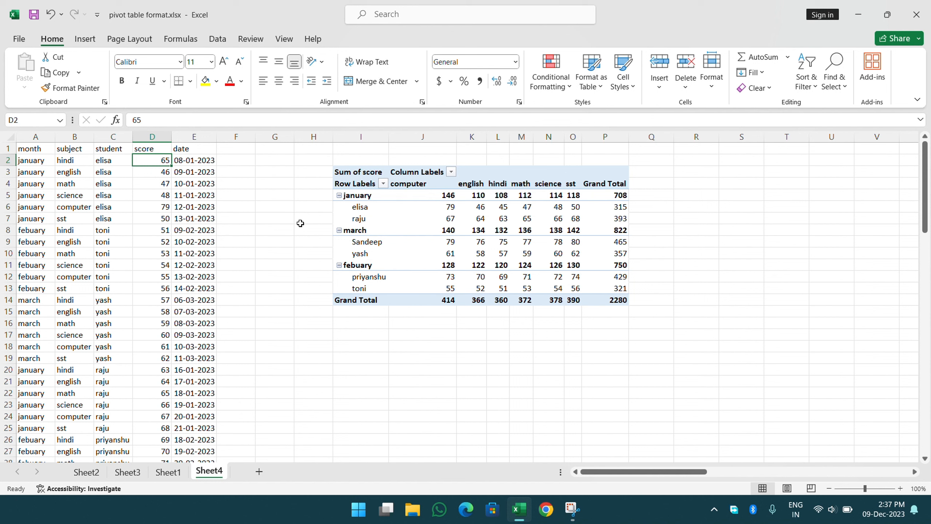
Refresh the Marksheet PivotTable so it picks up the changed january hindi score from the source data.
click(353, 207)
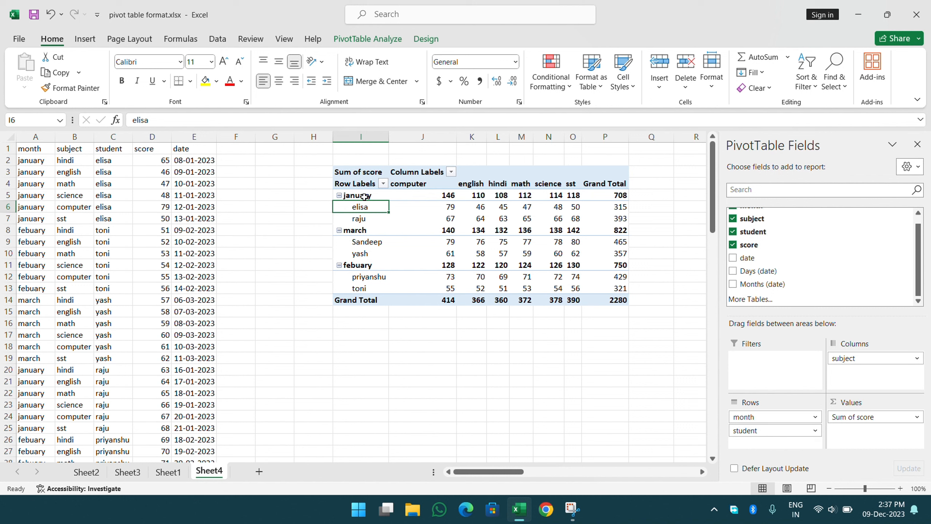
click(505, 212)
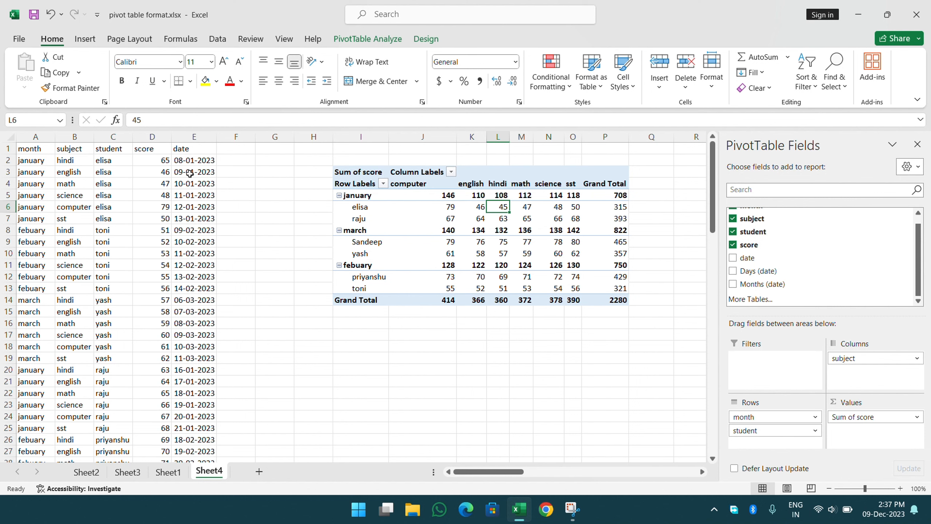
click(366, 39)
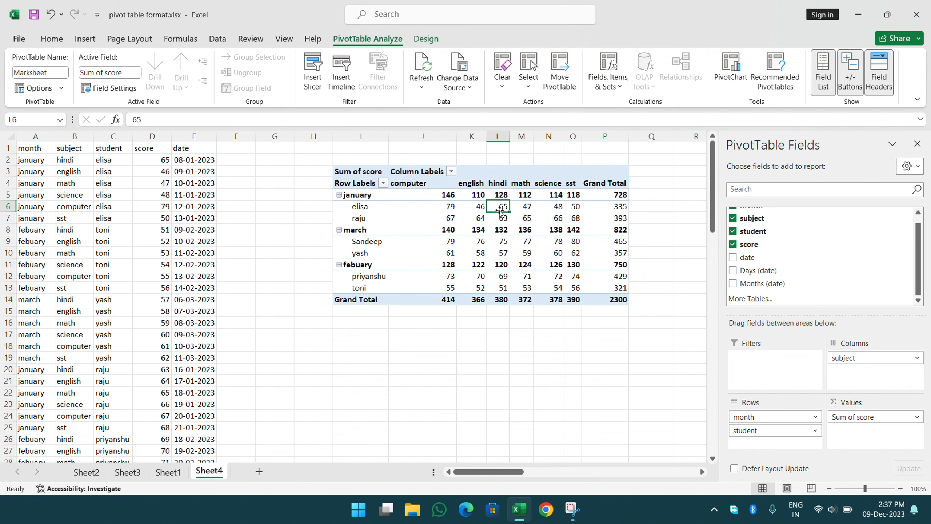
Try clearing everything from the PivotTable with Clear All, and undo the clearing.
click(502, 87)
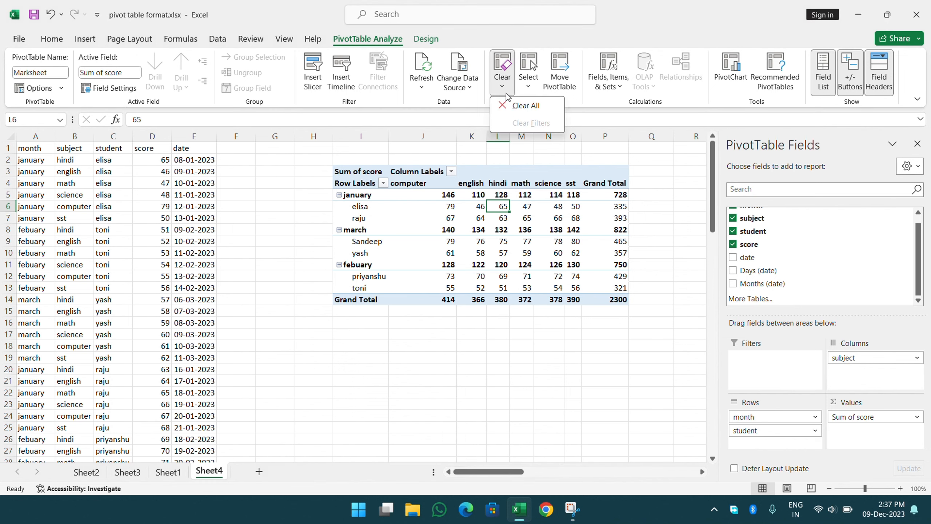
click(521, 105)
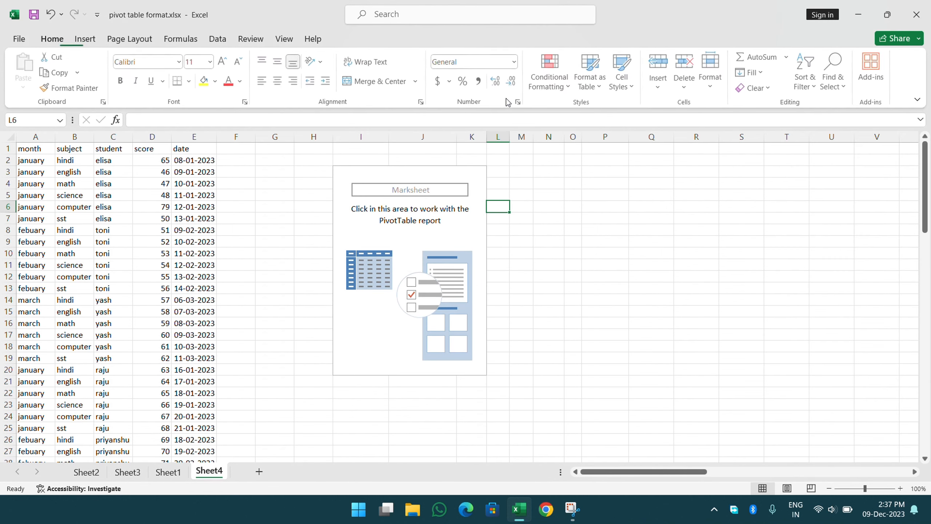
key(ctrl+z)
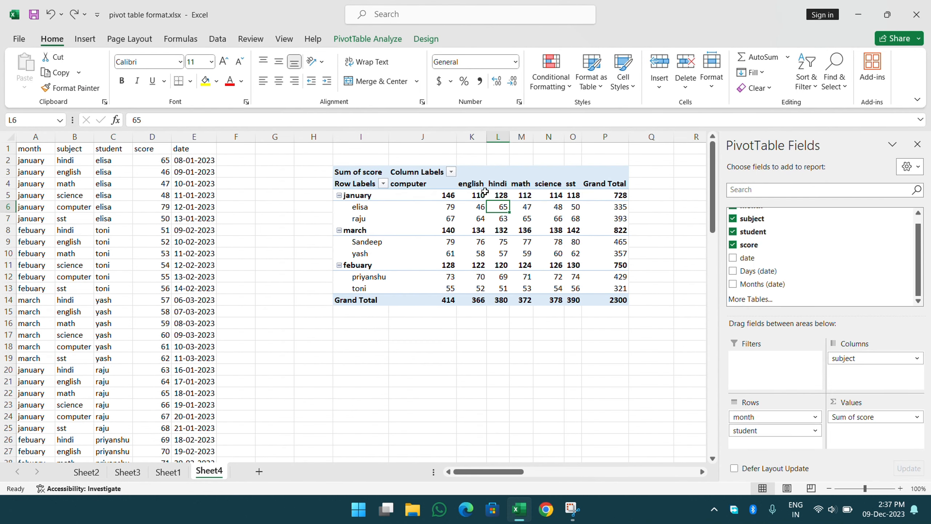
Filter the PivotTable's row labels so that only the month january is included.
click(383, 183)
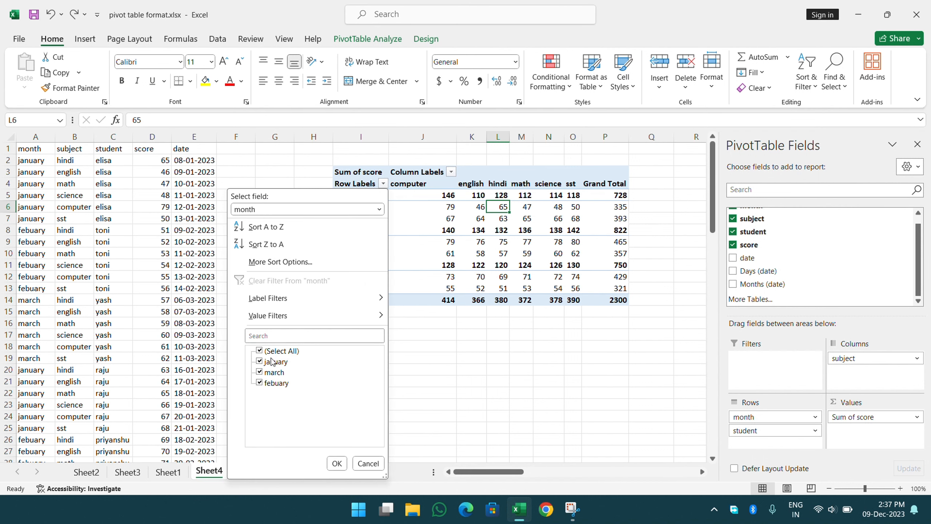
click(260, 350)
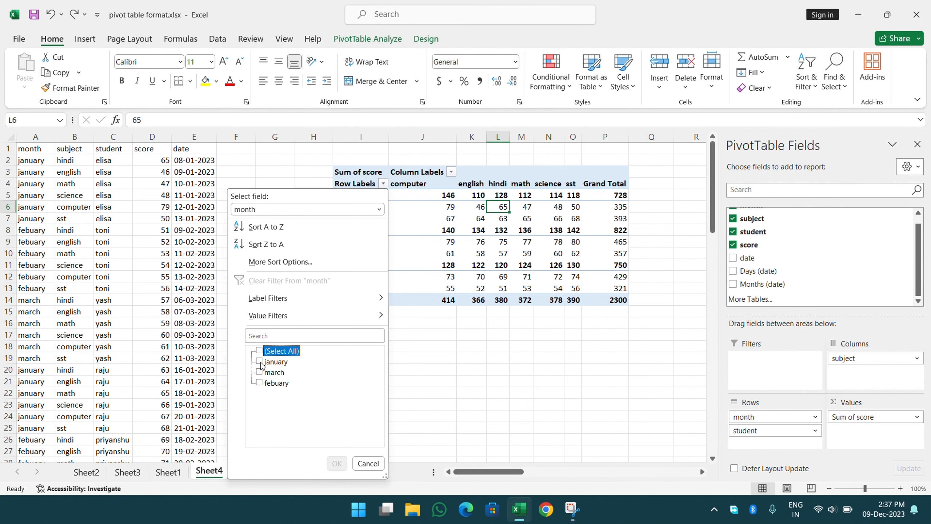
click(261, 361)
click(339, 461)
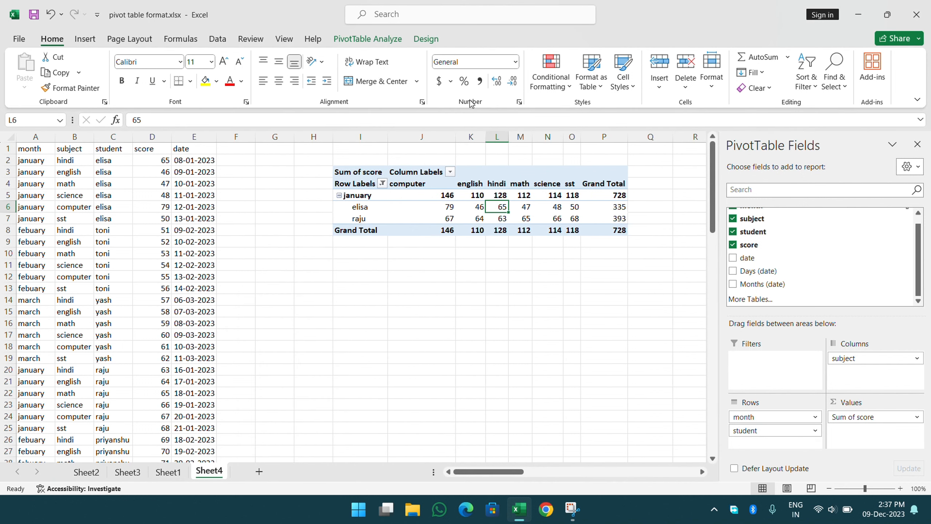
Clear the month filter from the PivotTable with Clear Filters.
click(374, 46)
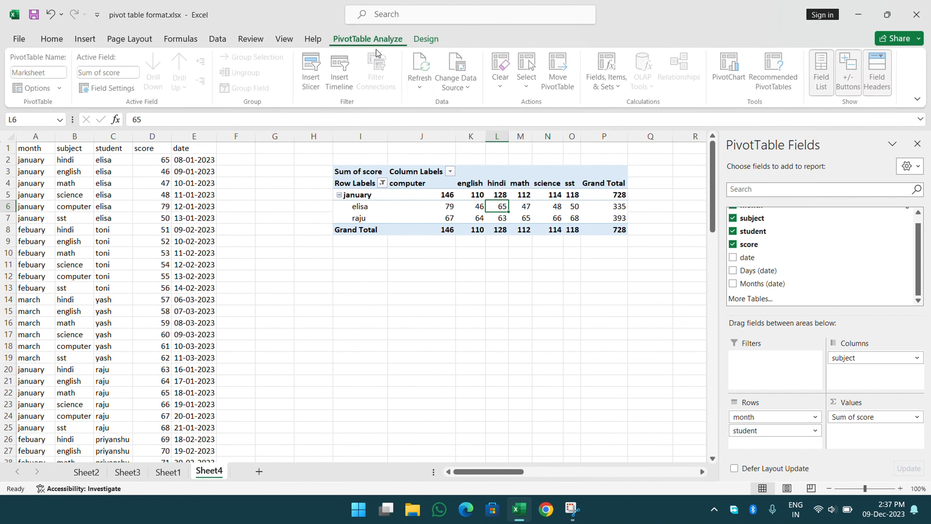
click(502, 85)
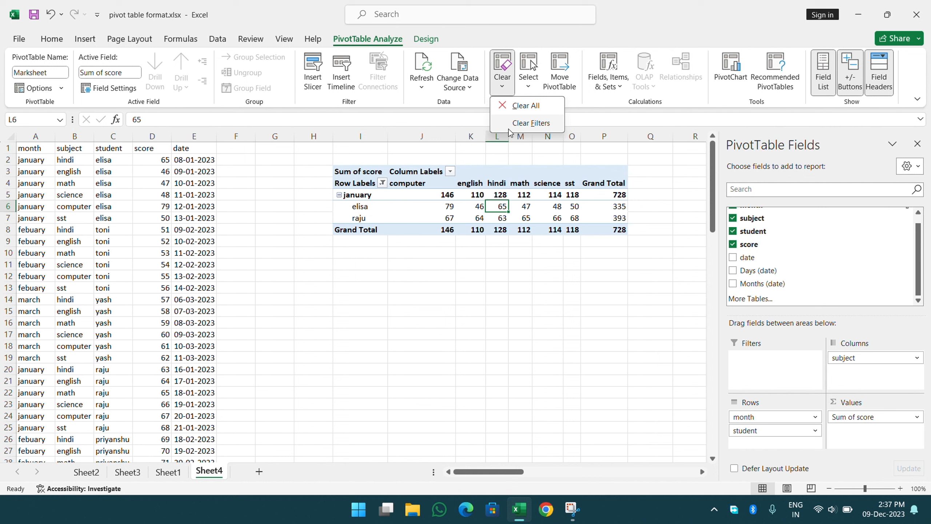
click(520, 123)
click(499, 88)
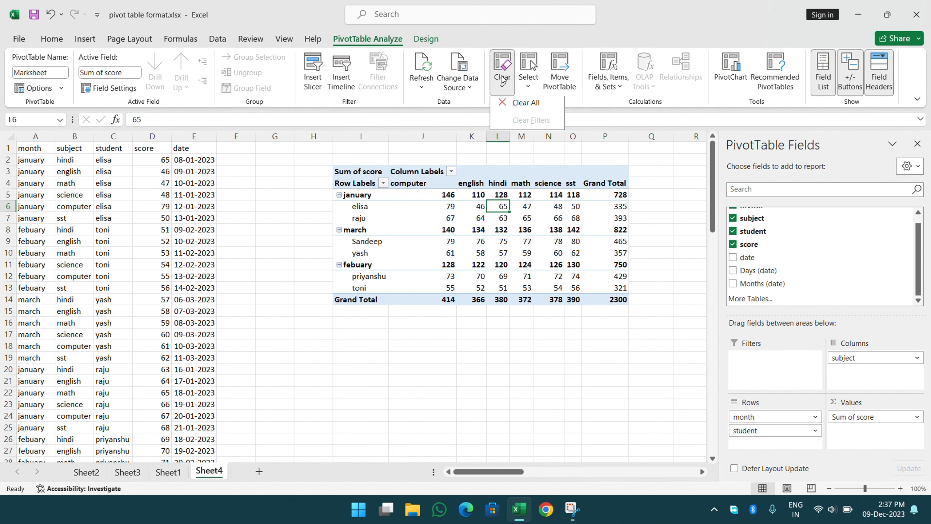
click(519, 209)
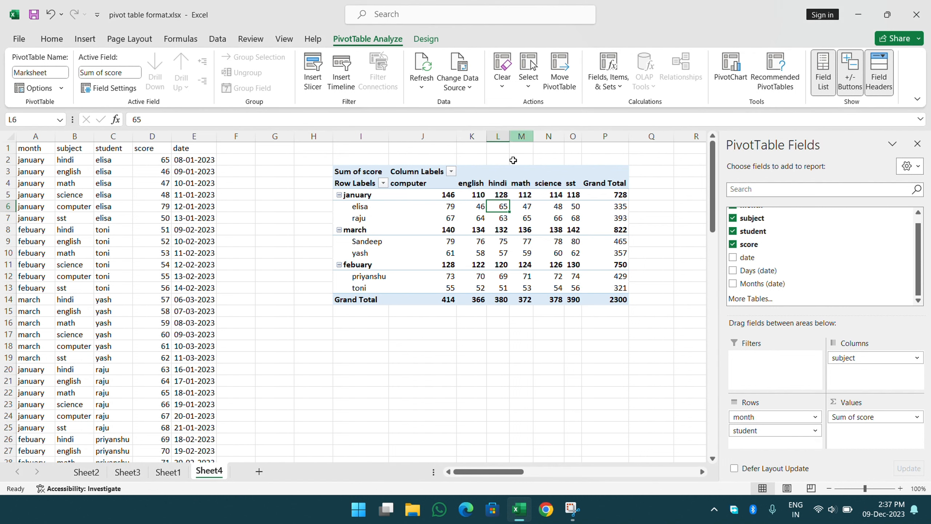
Select the entire PivotTable and bring up its other selection options.
click(530, 85)
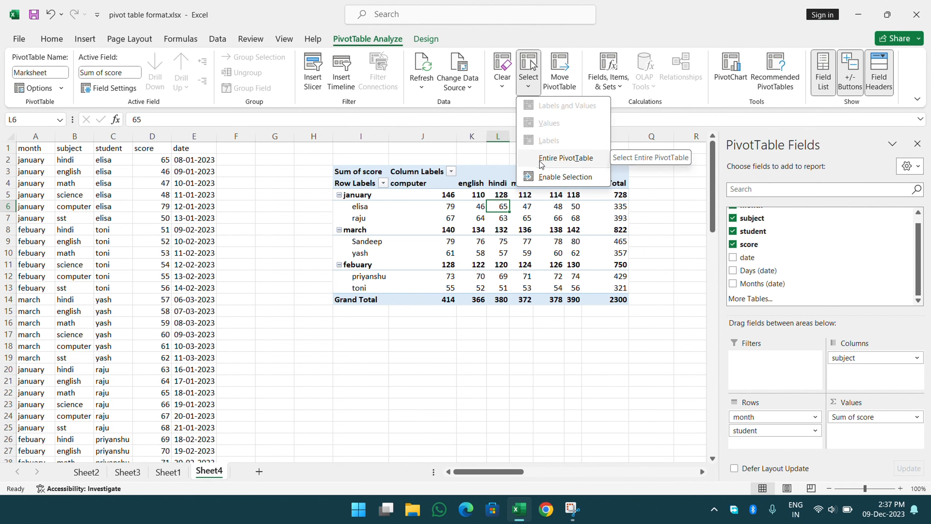
click(564, 158)
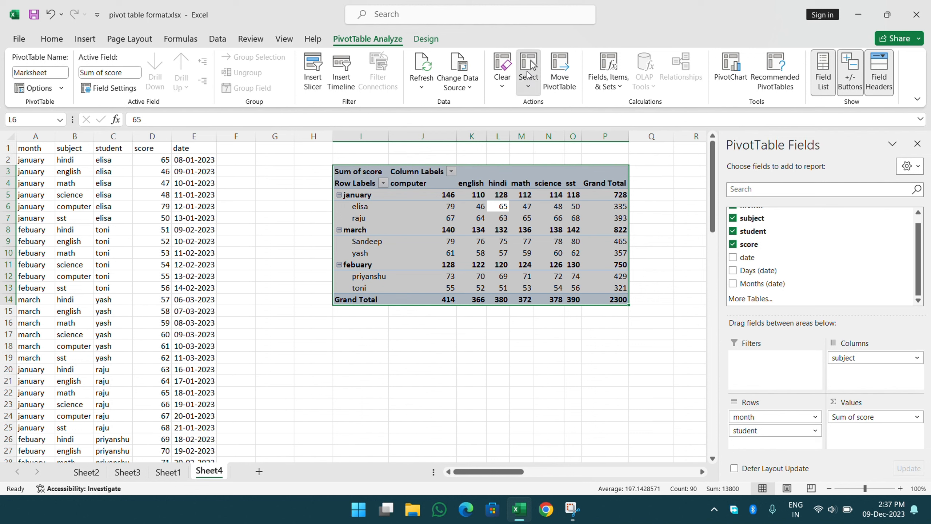
click(530, 69)
click(562, 111)
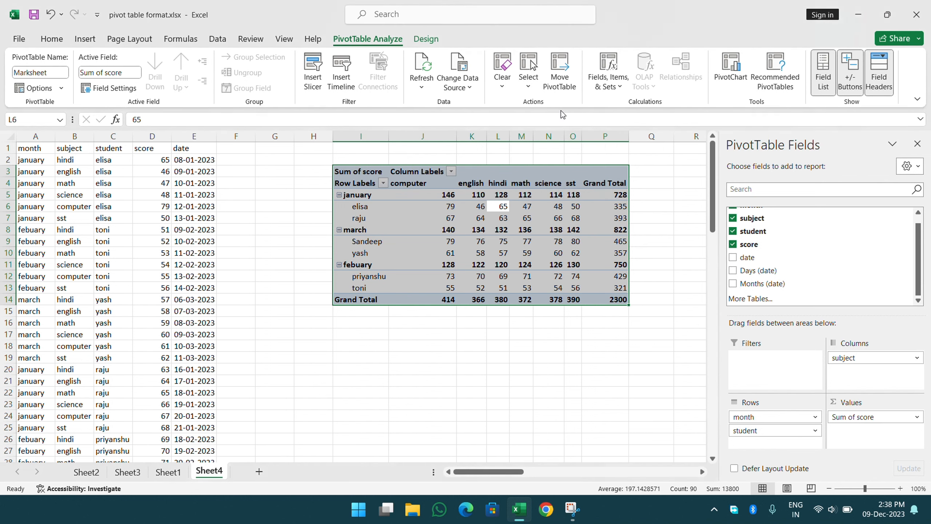
click(529, 86)
click(529, 89)
click(530, 90)
click(539, 158)
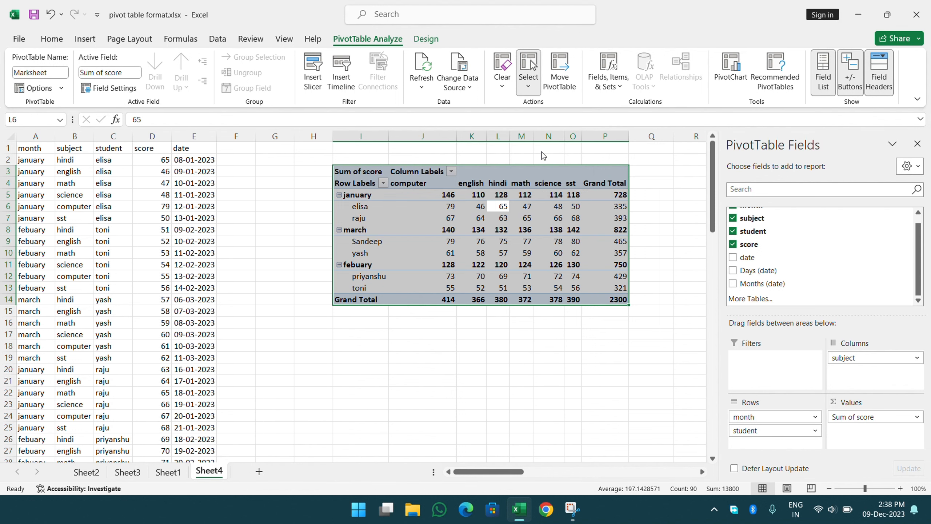
click(530, 89)
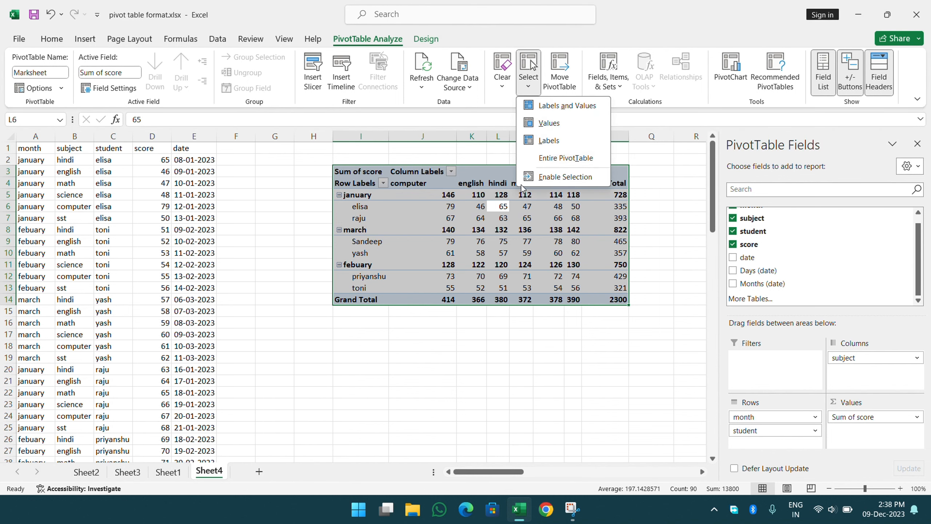
Toggle the Enable Selection option from a single PivotTable cell, and select the entire PivotTable again.
click(499, 207)
click(450, 234)
click(529, 86)
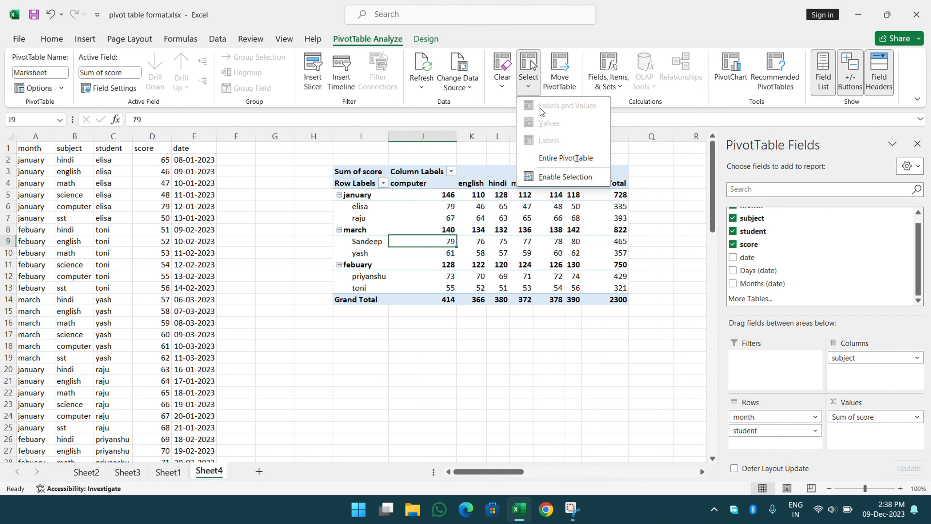
click(543, 176)
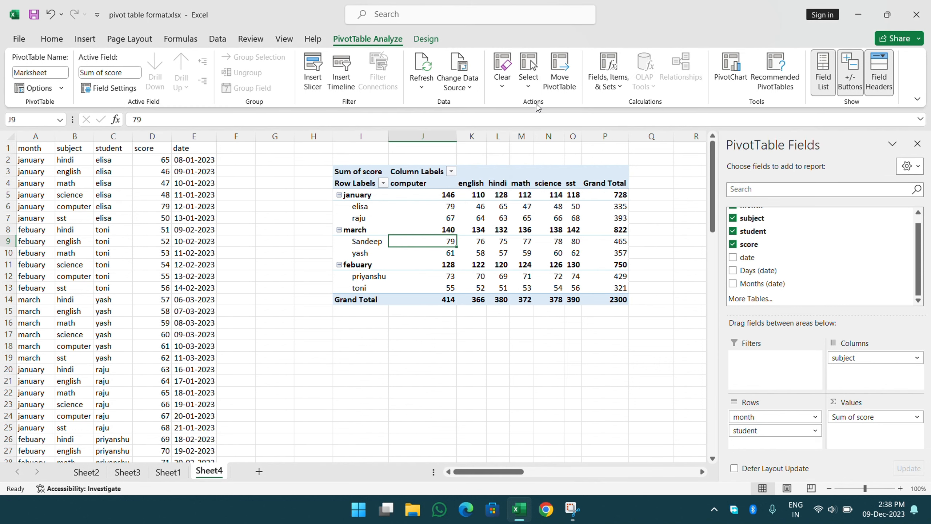
click(530, 88)
click(566, 158)
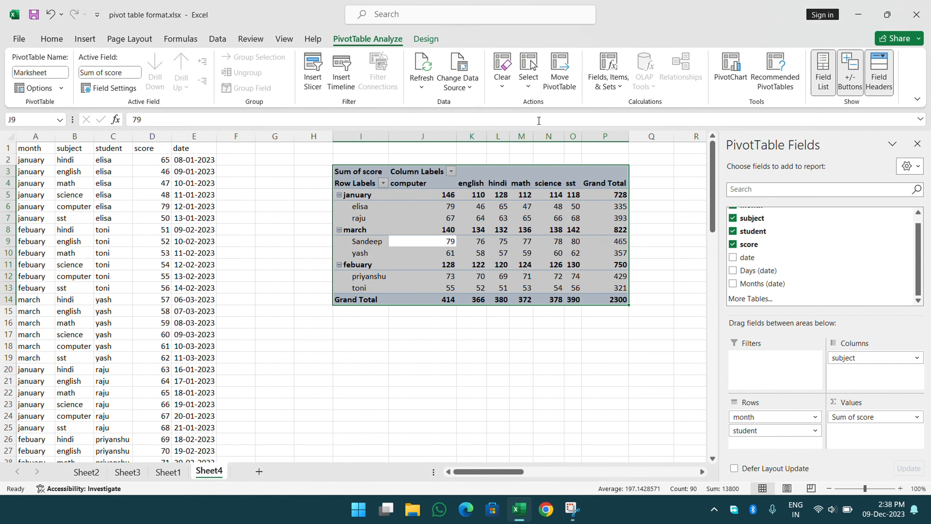
Narrow the PivotTable selection to its values only, and extend it to both labels and values.
click(528, 85)
click(546, 125)
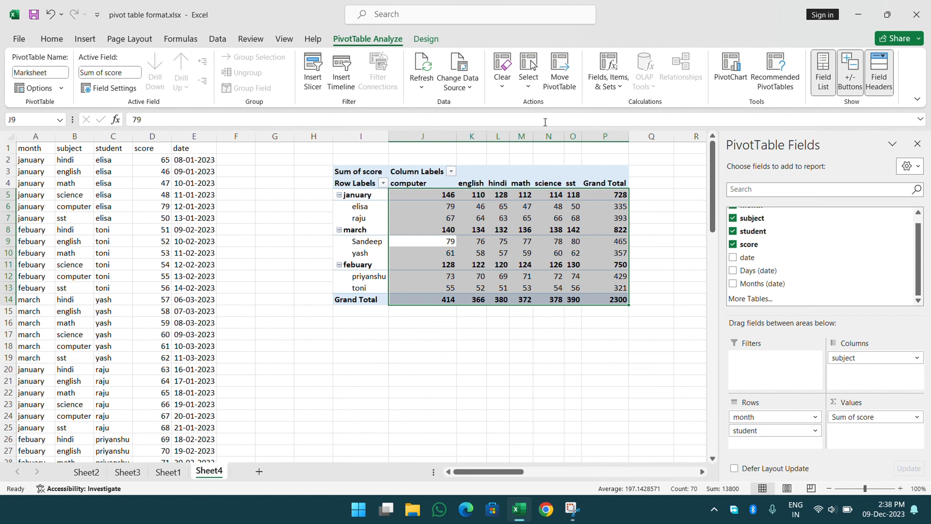
click(530, 87)
click(551, 110)
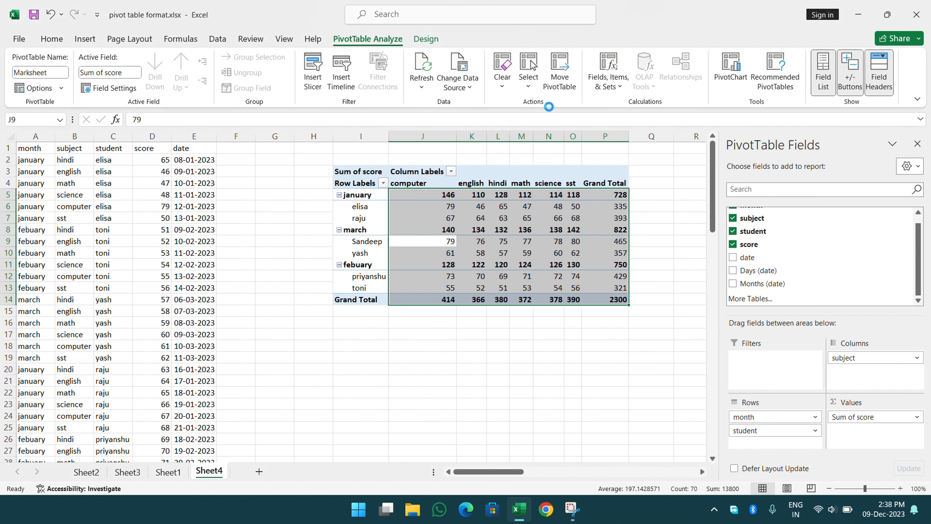
Narrow the selection to the PivotTable's labels only, and select the entire PivotTable once more.
click(535, 88)
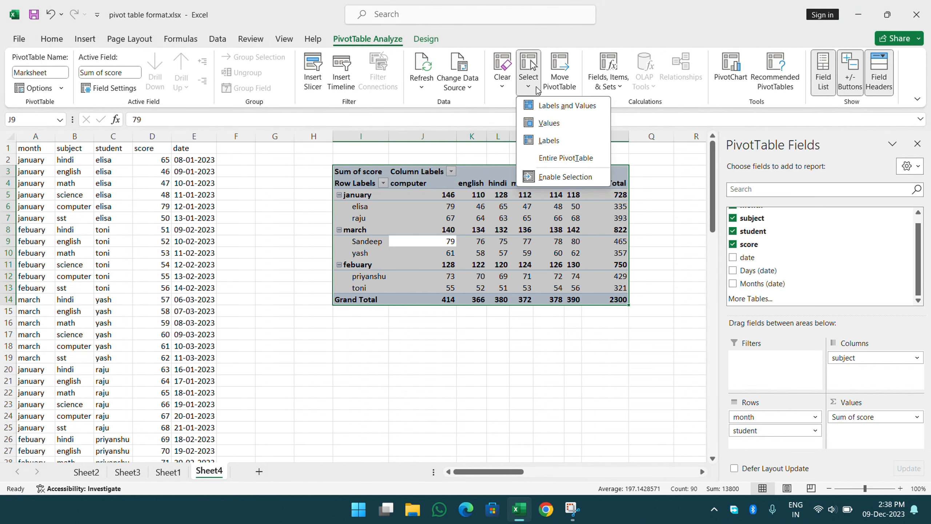
click(548, 140)
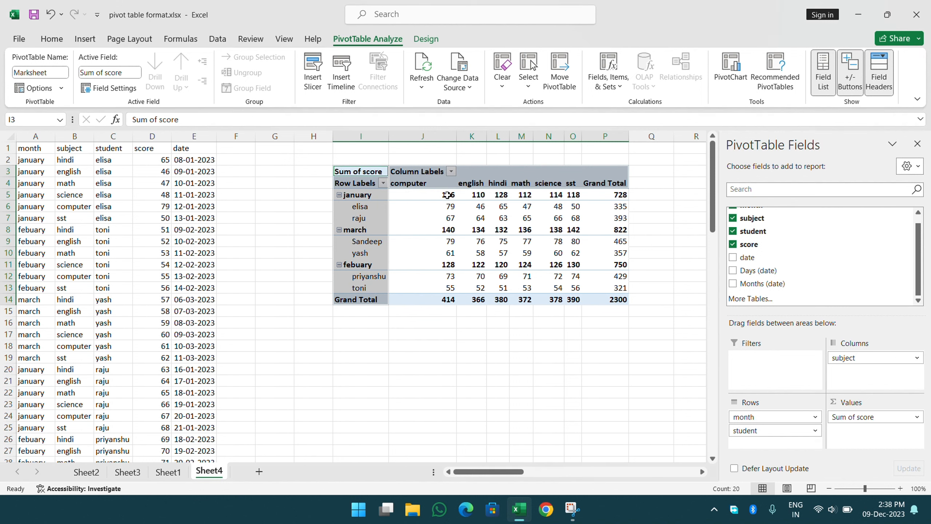
click(529, 84)
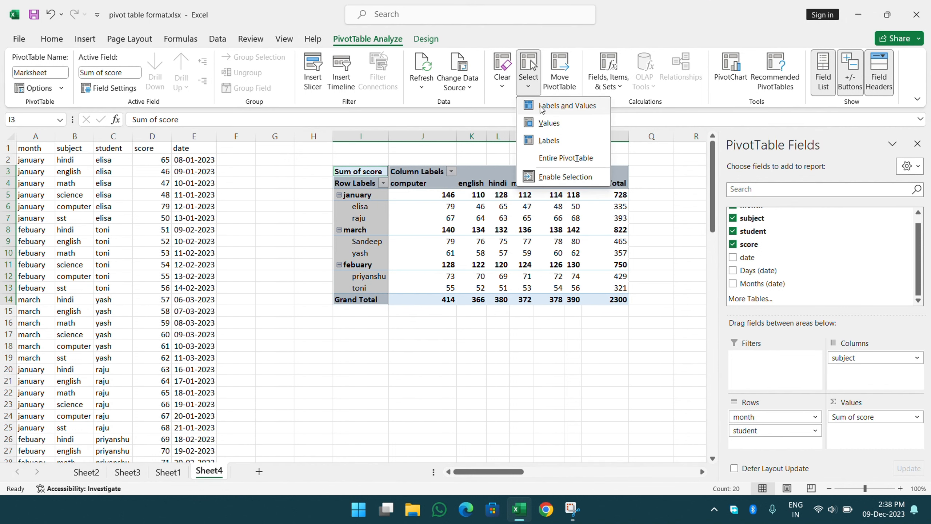
click(539, 158)
Move the PivotTable to cell G10 of the existing worksheet Sheet4.
click(501, 229)
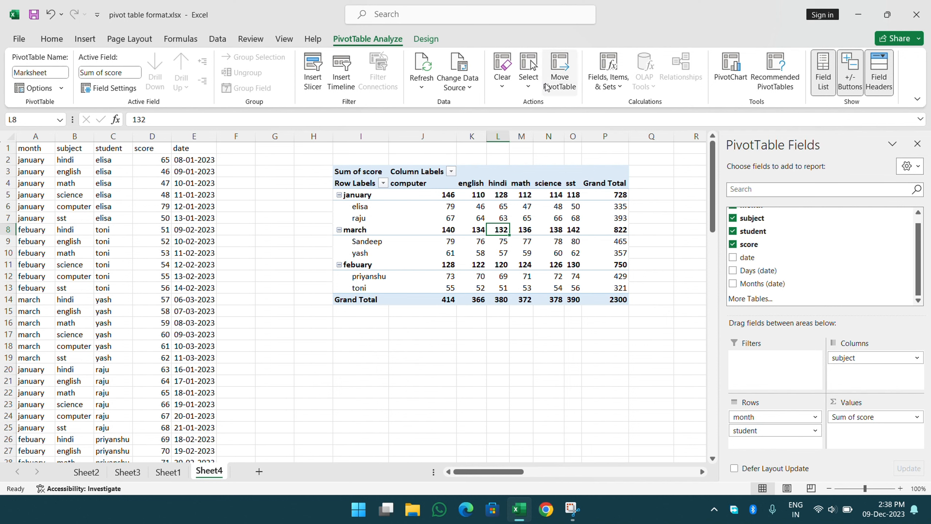
click(561, 78)
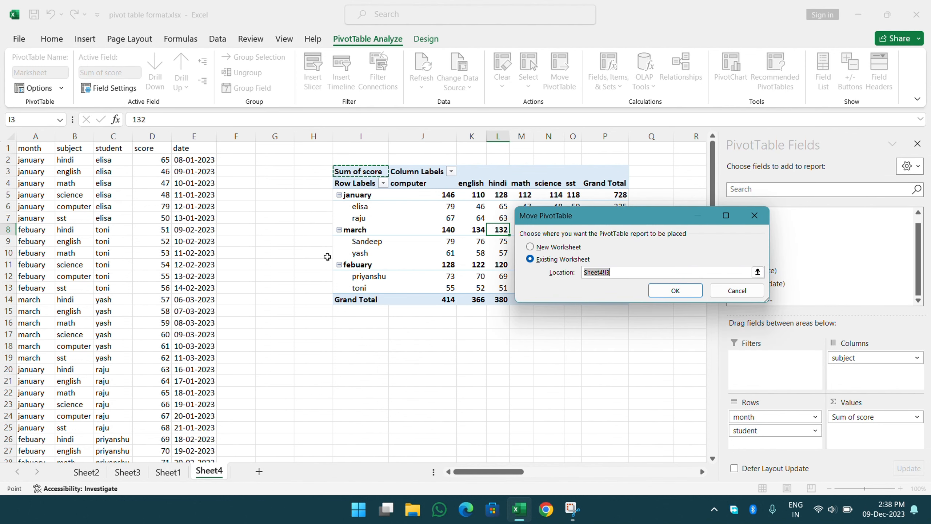
click(285, 252)
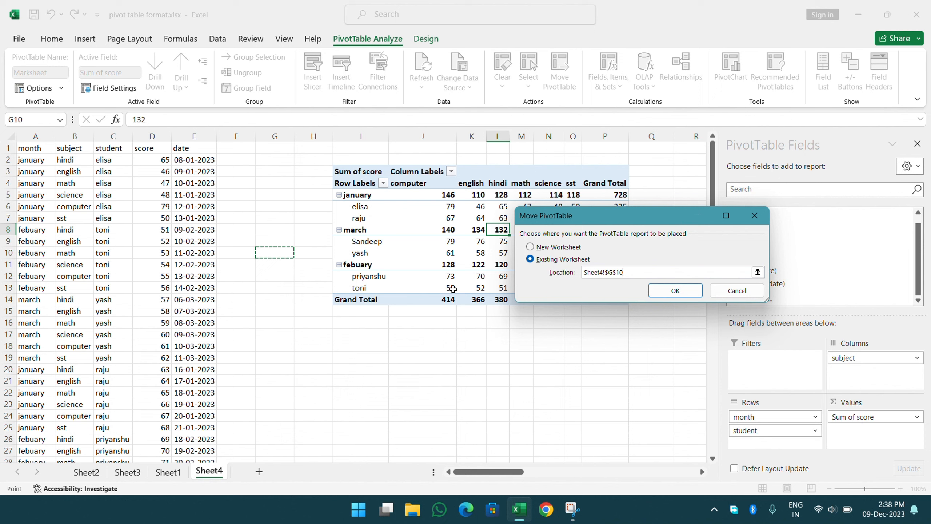
click(670, 289)
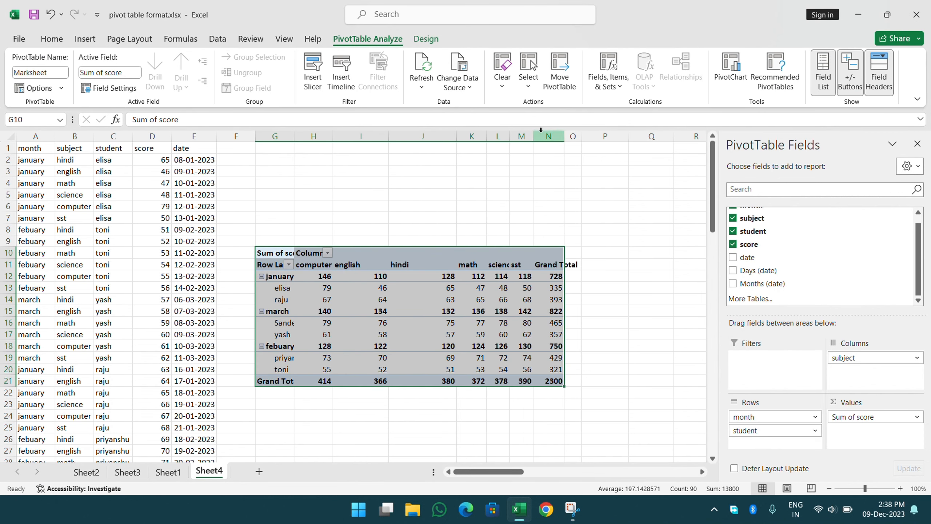
click(601, 84)
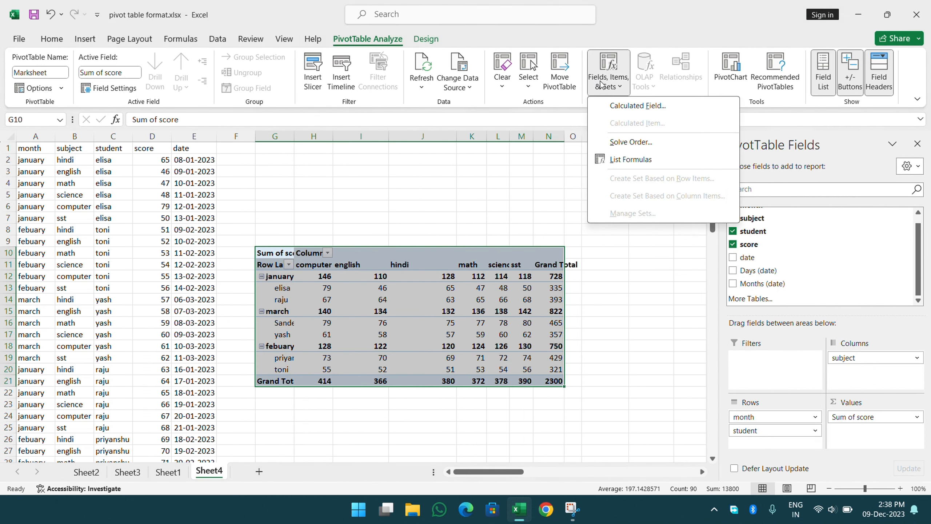
click(368, 303)
click(409, 173)
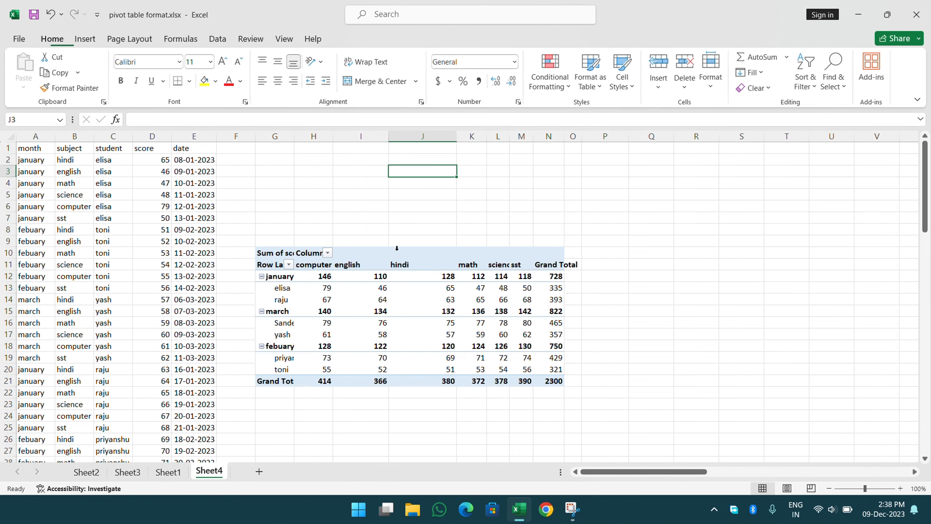
click(378, 299)
Enter the headers product and qty in cells J25 and K25 of Sheet4.
scroll(505, 297, down, 3)
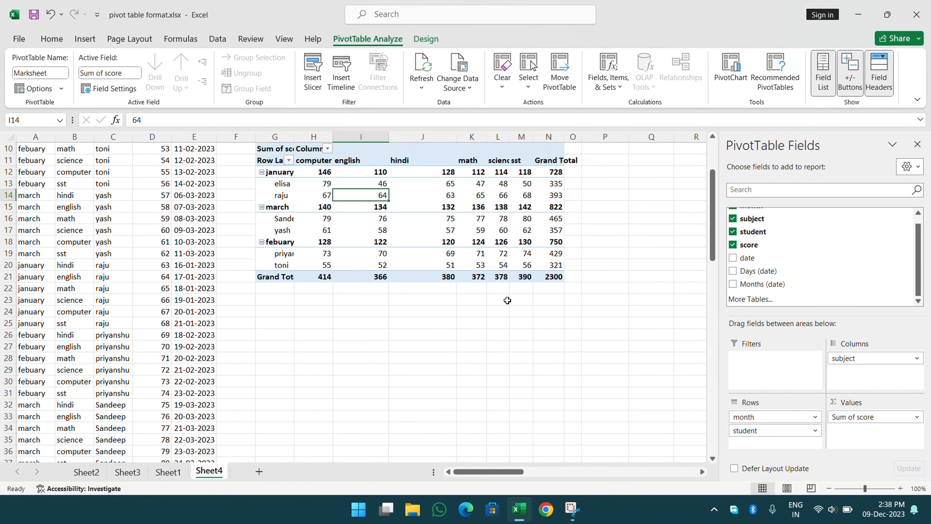
scroll(506, 300, down, 4)
click(314, 183)
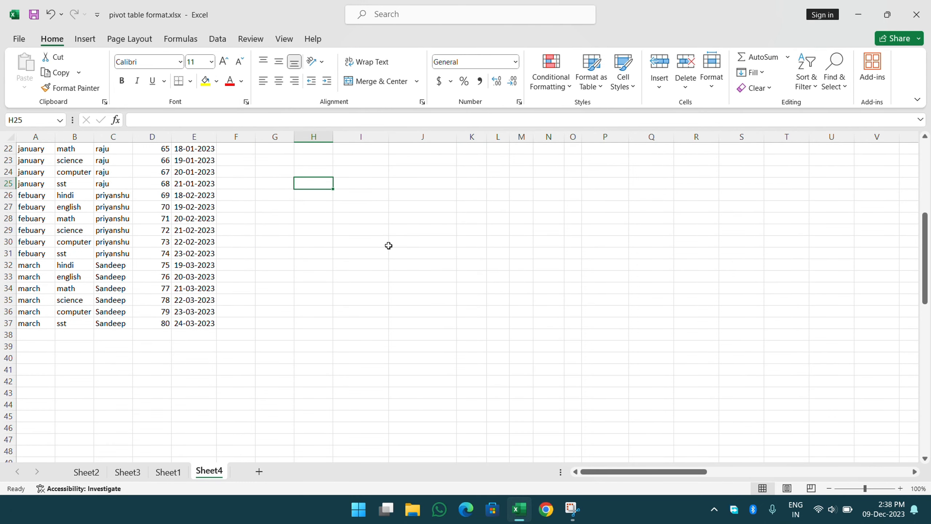
key(Right)
key(Right)
text(pri)
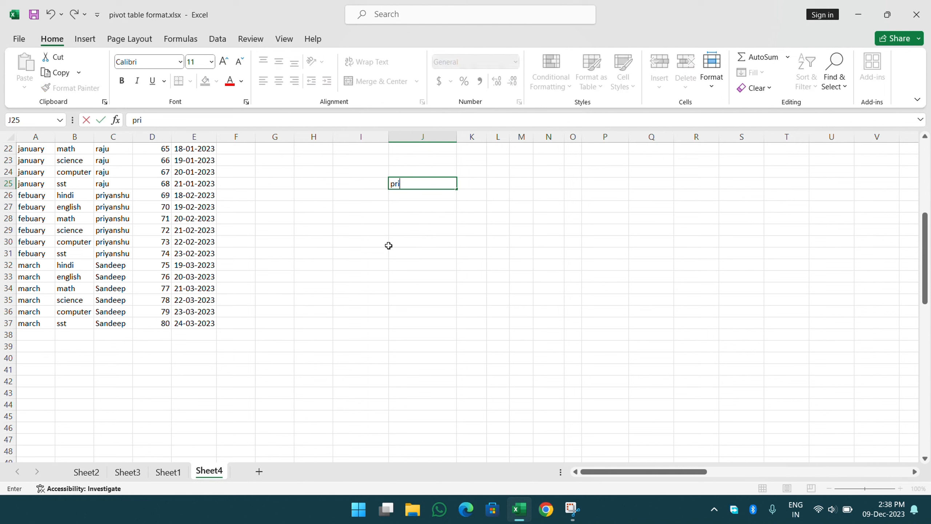
text(duct)
key(Tab)
text(r)
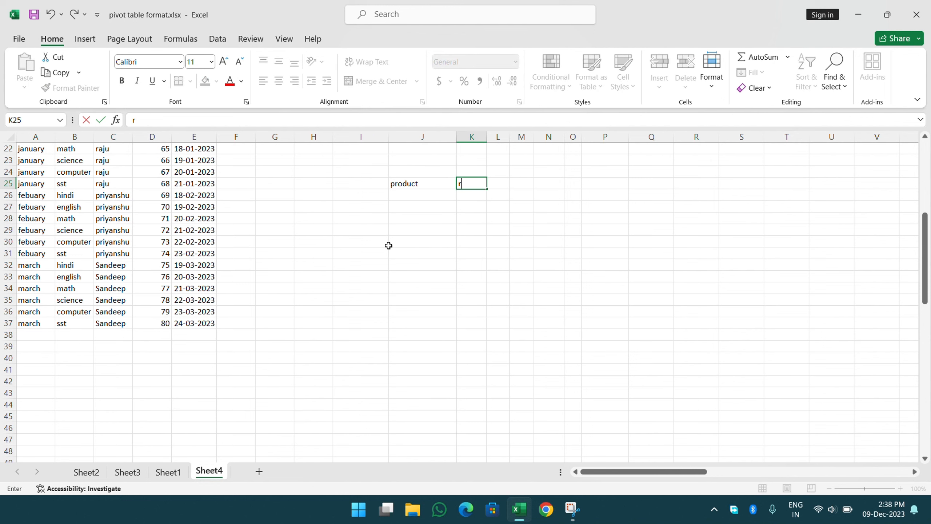
text(ty)
key(Tab)
Add a rate header in L25 beside the qty header.
text(ra)
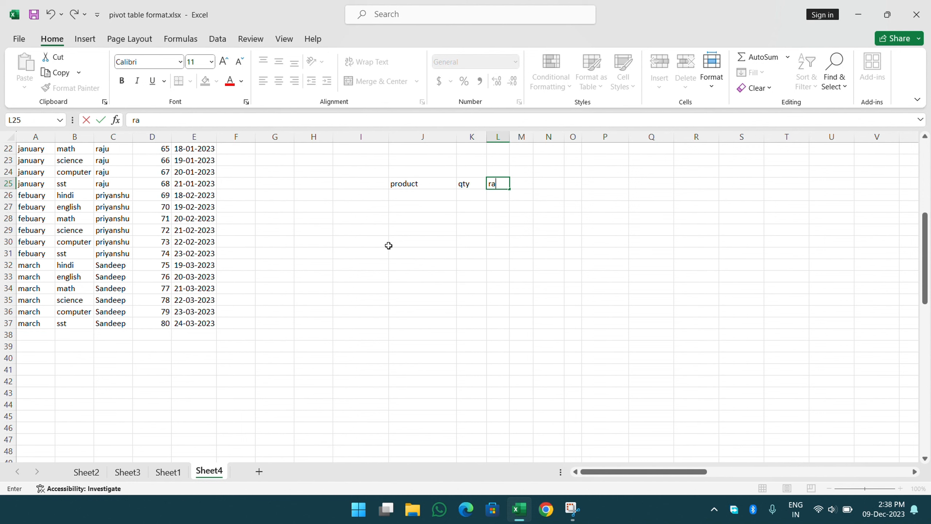
text(r)
key(BackSpace)
text(te)
key(Tab)
text(a)
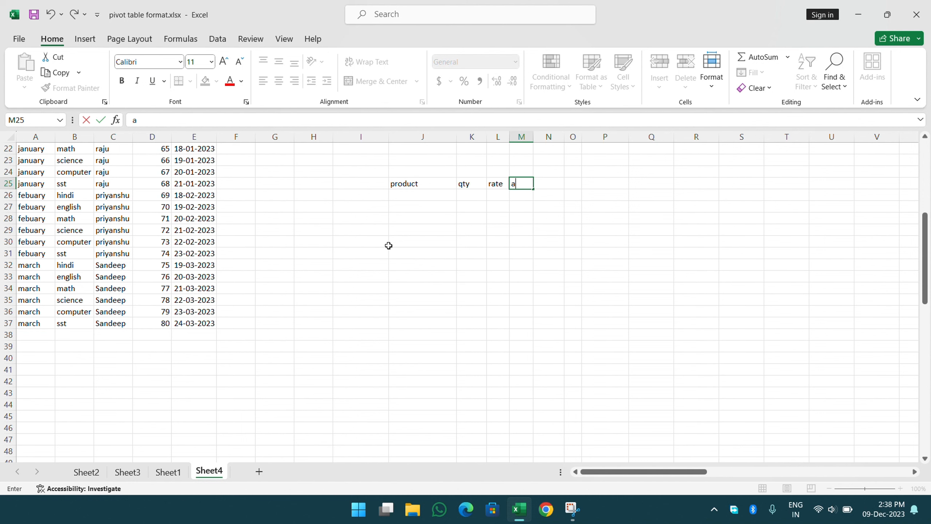
key(Return)
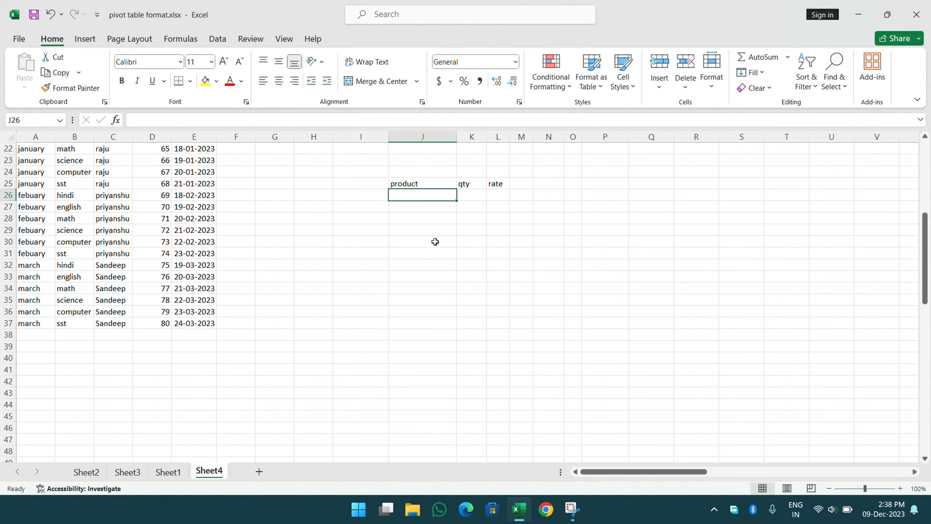
List the products cd, dvd and ssd in cells J26 to J28 under the product header.
text(cd)
key(Return)
text(dv)
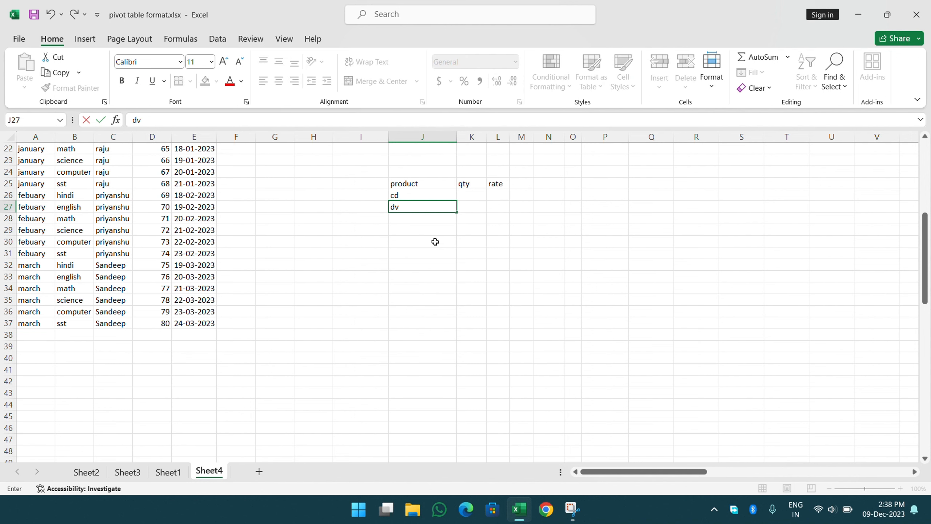
text(d)
key(Return)
text(ssd)
key(Return)
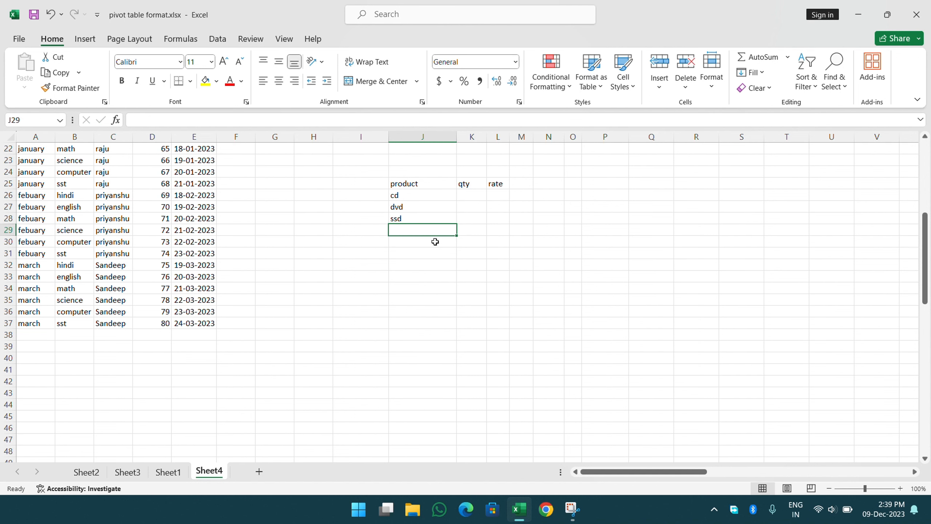
Copy the cd, dvd, ssd block repeatedly down the product column to fill J29:J37.
drag(413, 196, 433, 263)
key(ctrl+c)
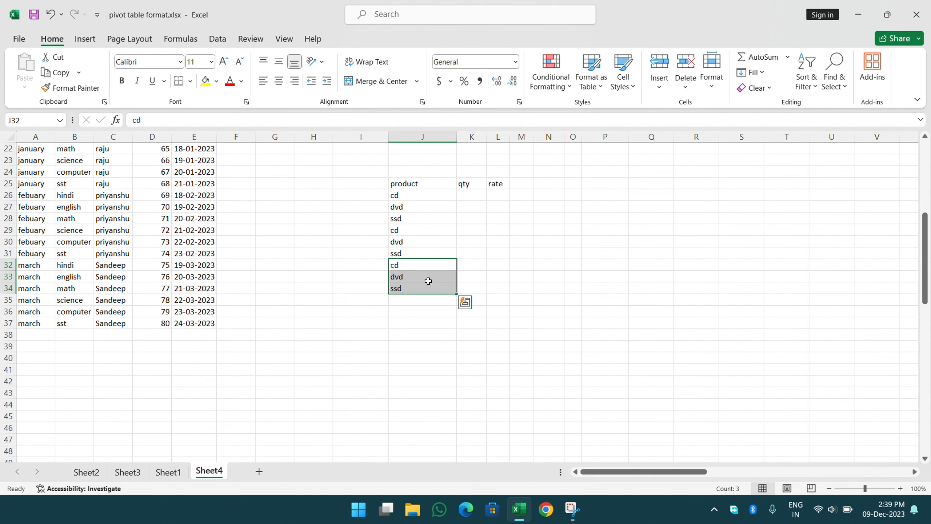
mouse_move(429, 296)
mouse_down()
mouse_move(436, 332)
mouse_move(438, 296)
mouse_up()
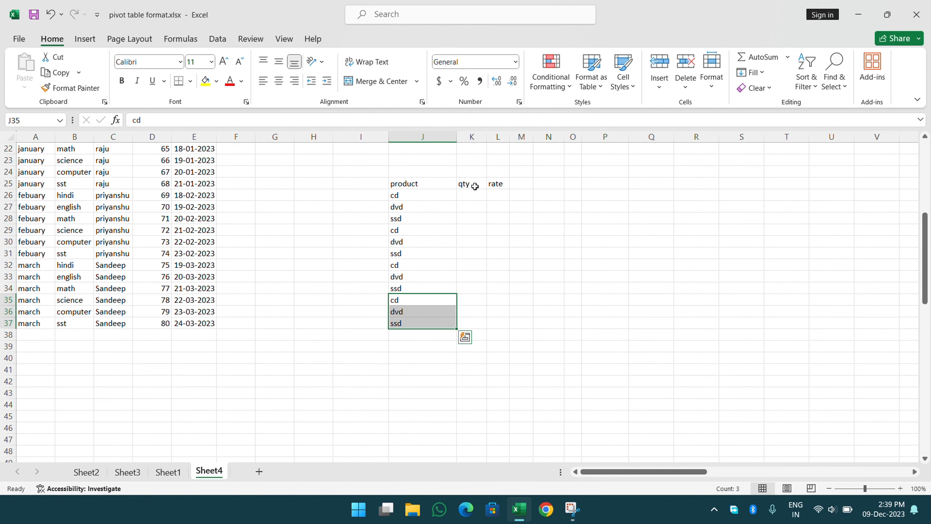
Clear the rate header from L25 and enter quantities 3, 4, 3, 4, 5, 5, 6, 5, 4, 3, 3, 2 in K26:K37.
click(488, 187)
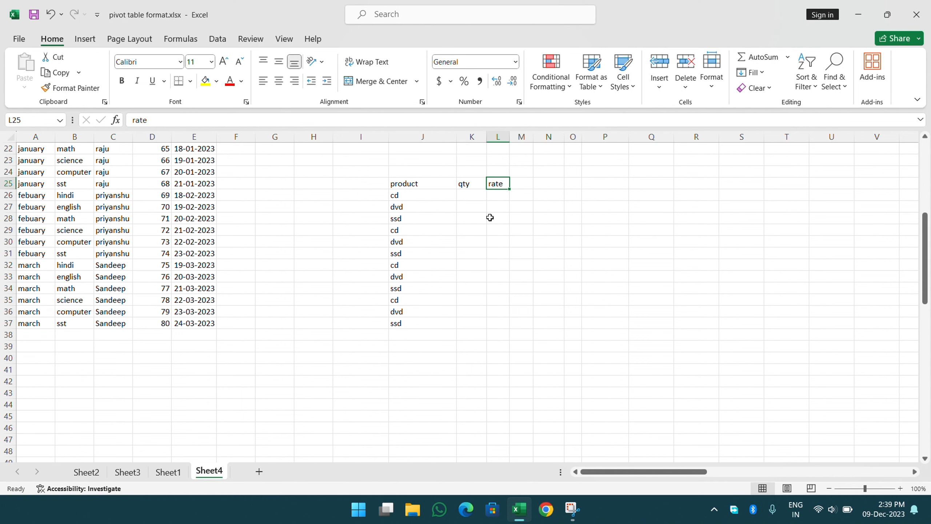
key(Delete)
click(470, 193)
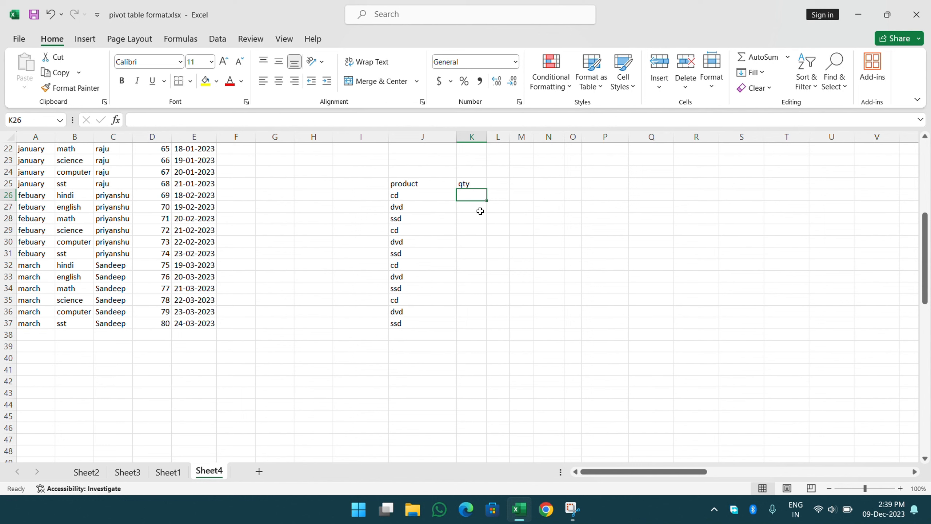
text(3 4 3 4 5 5)
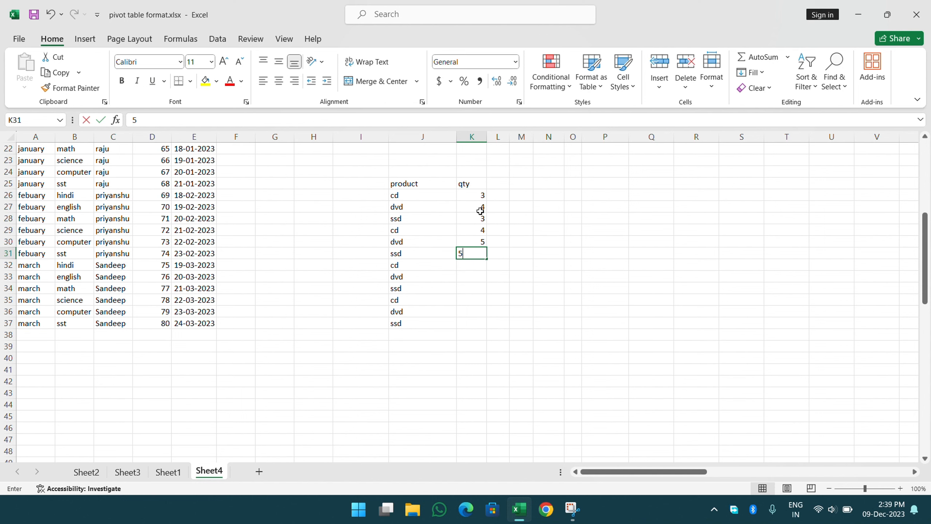
key(Return)
text(6 5 4 3 )
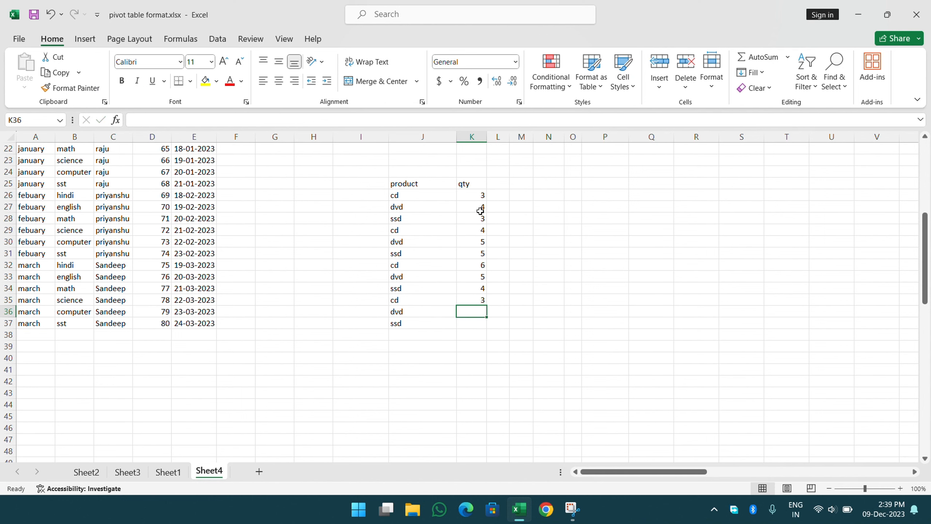
text(3)
key(Return)
text(2)
key(Return)
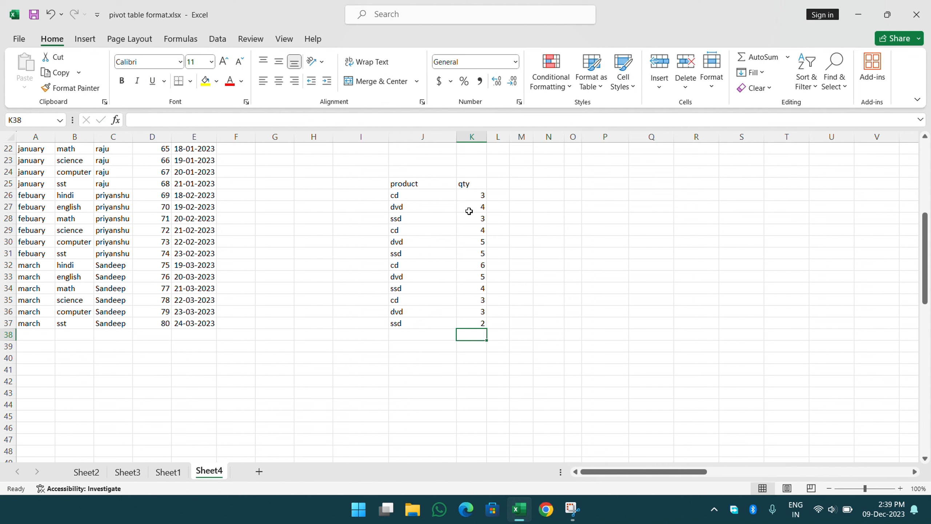
Create a PivotTable from the range J25:K37, placed in the existing worksheet at Sheet4 cell P25.
drag(414, 184, 478, 324)
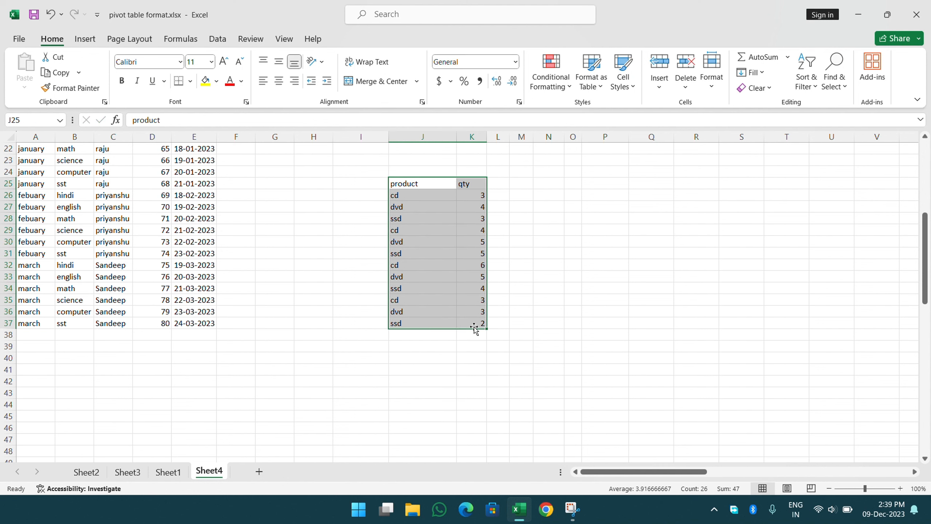
click(85, 39)
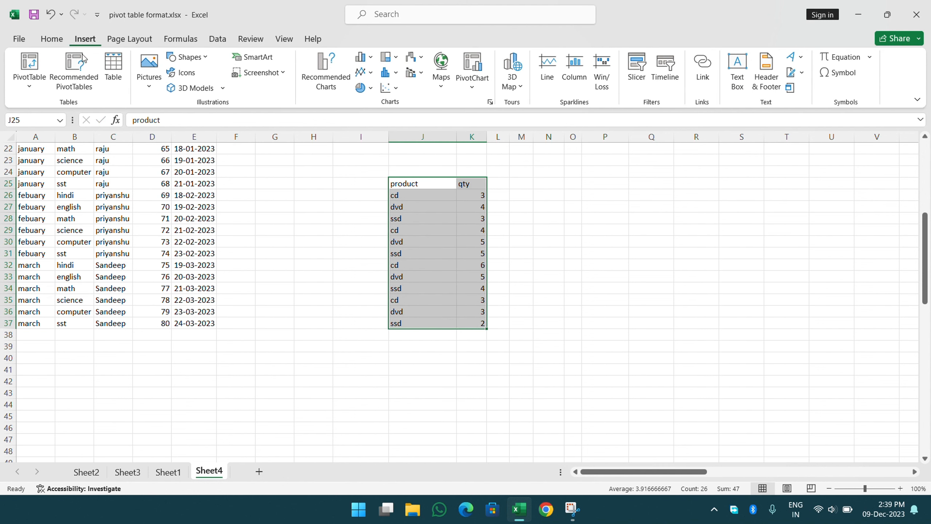
click(29, 62)
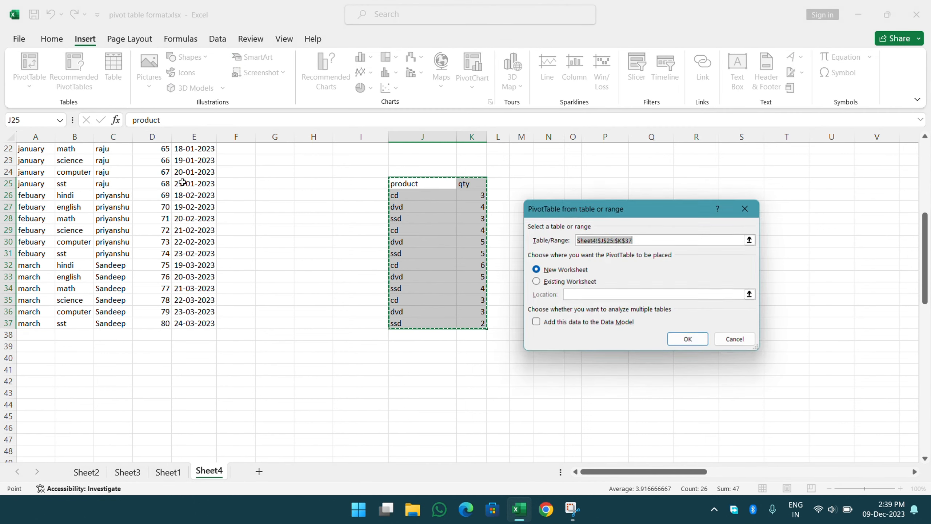
click(565, 285)
click(601, 184)
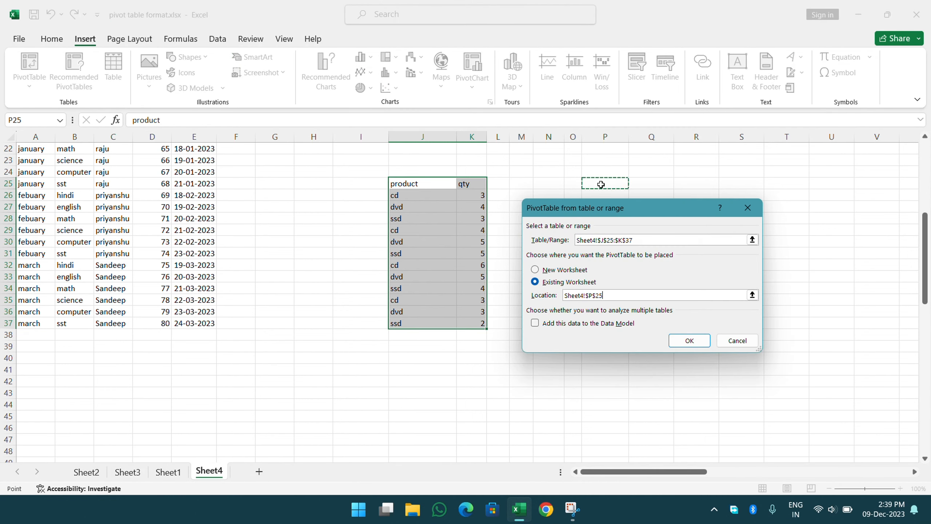
click(689, 340)
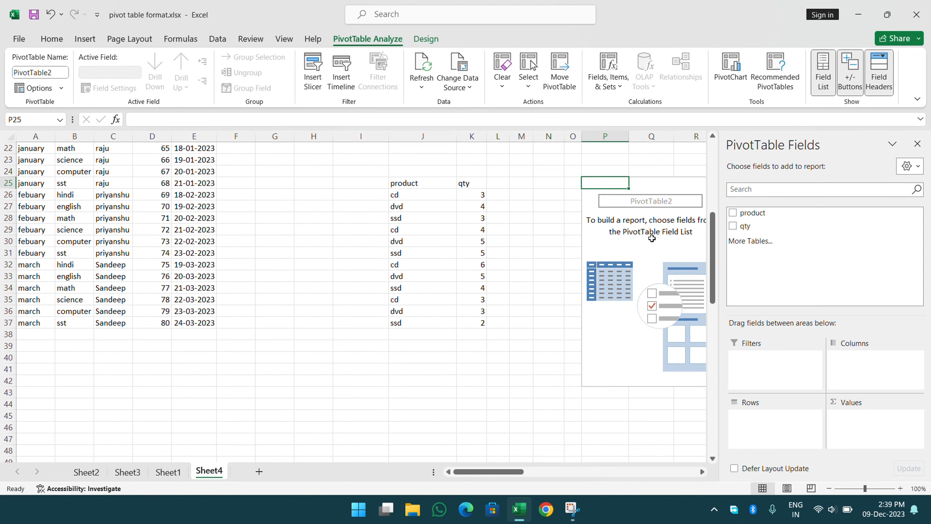
Add product as the row field and qty as a summed value in the new PivotTable.
drag(518, 472, 548, 474)
click(732, 213)
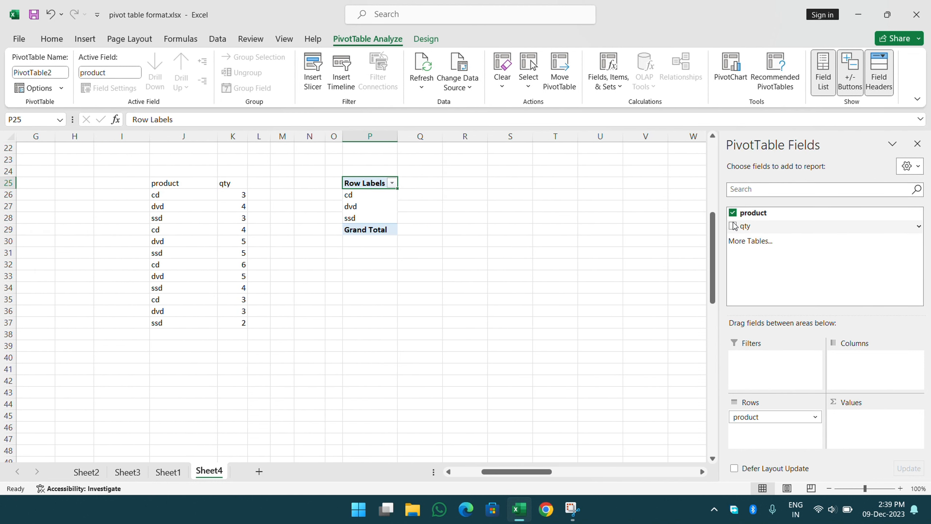
click(733, 225)
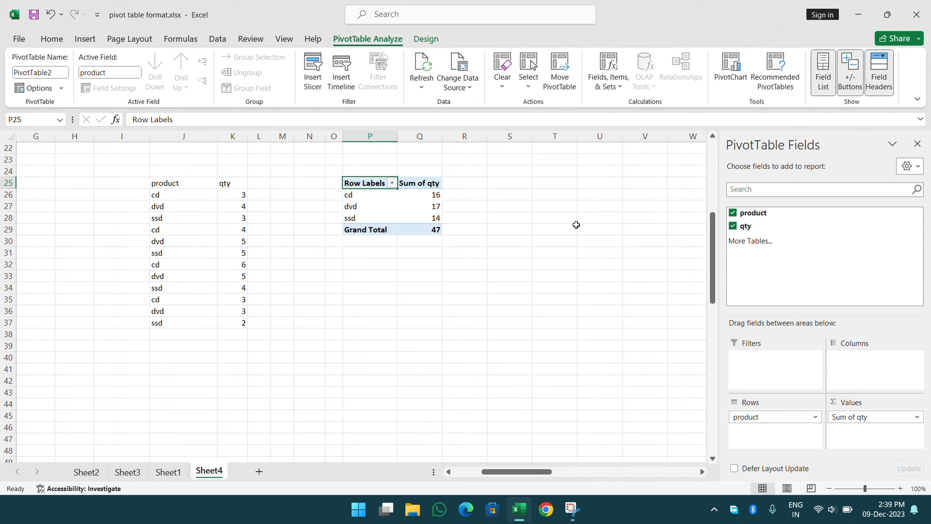
mouse_move(434, 224)
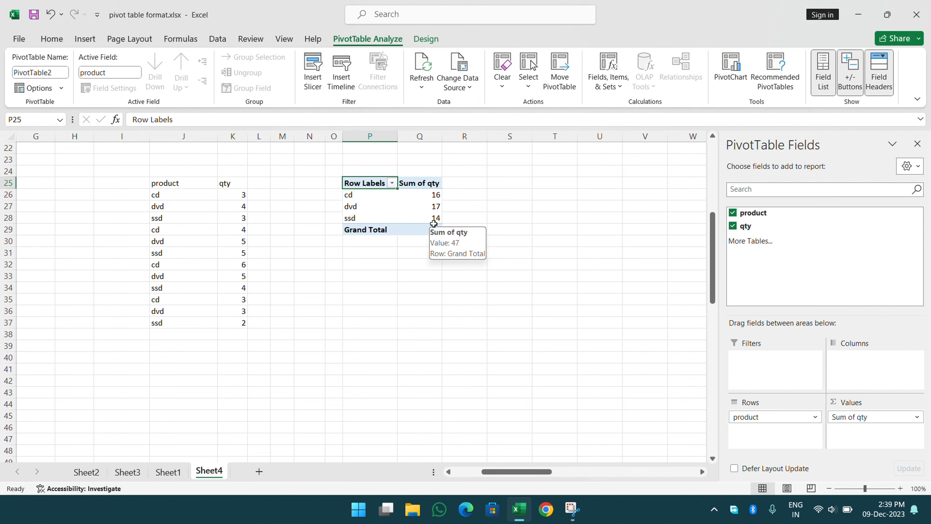
Add a rate column to the source data in L25 and fill L26:L37 with 100.
click(264, 186)
text(rate)
key(Return)
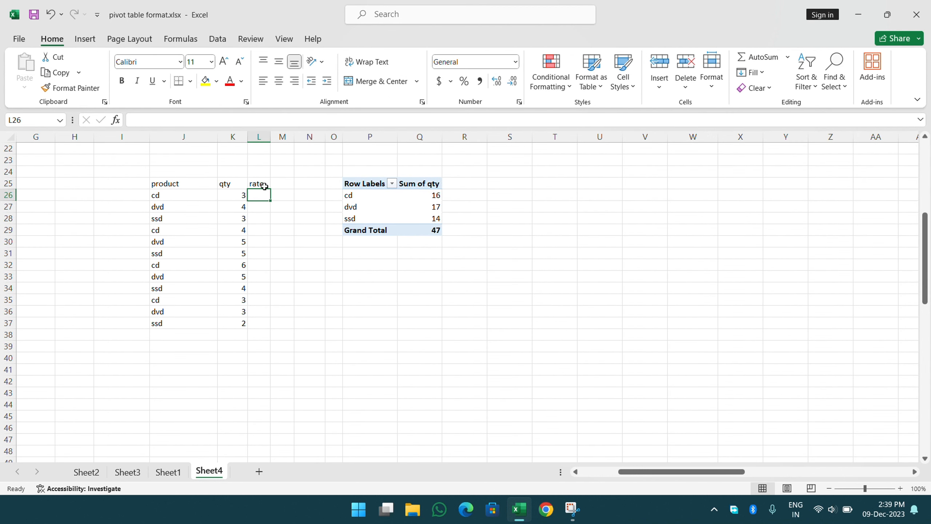
text(100)
key(Return)
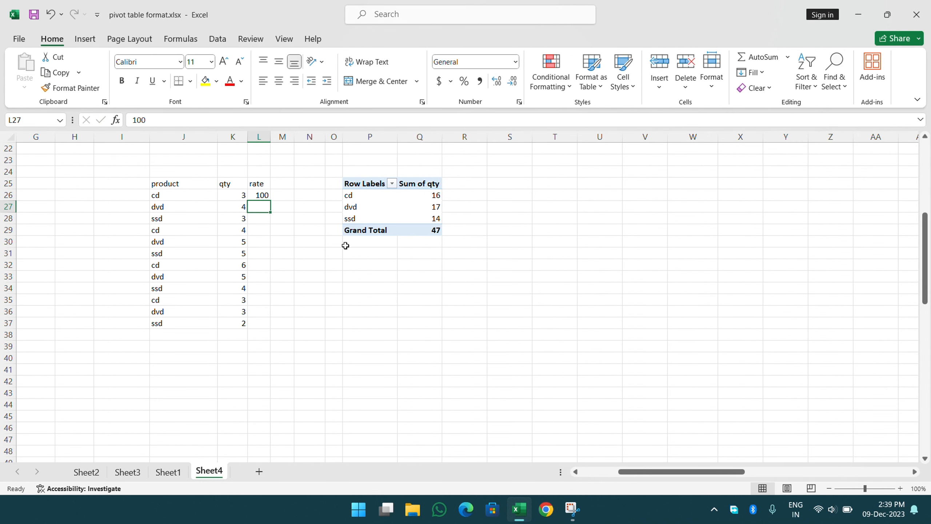
click(264, 196)
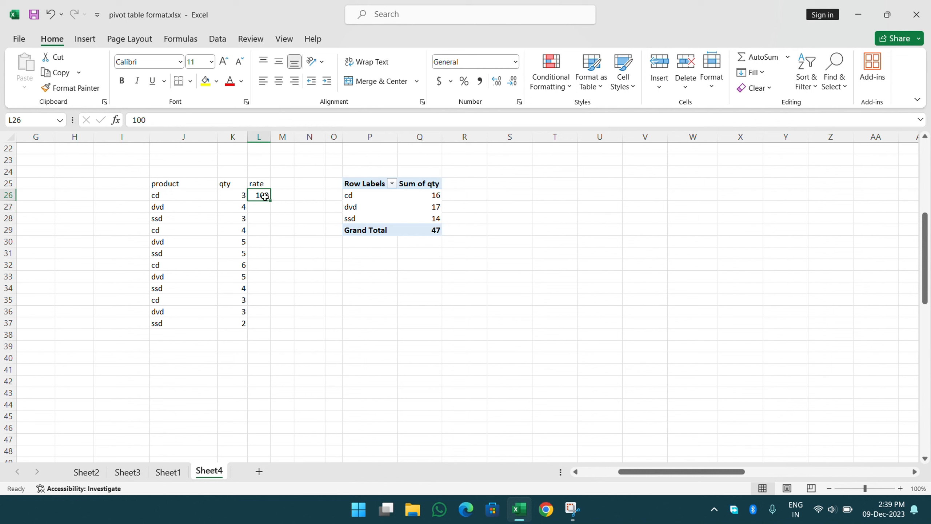
double_click(272, 202)
click(282, 230)
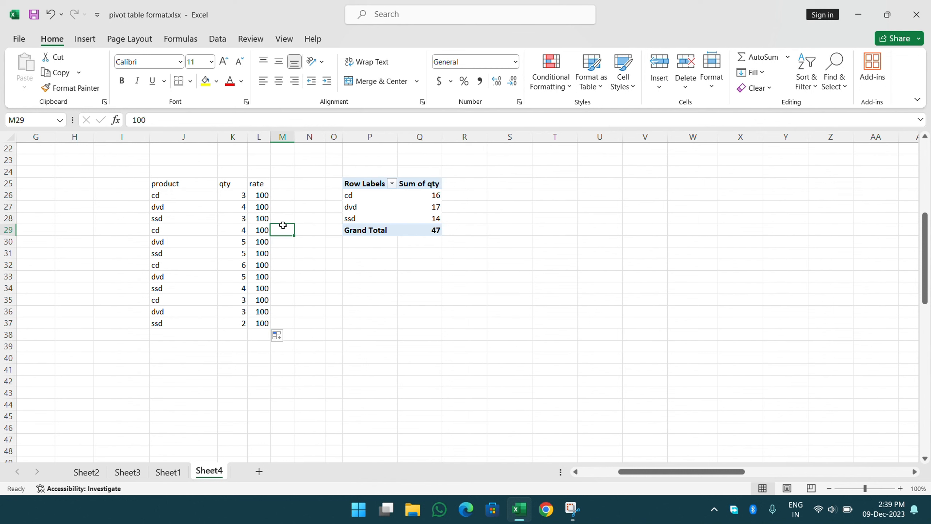
Change the product PivotTable's data source to Sheet4 range J25:L37 so it includes the rate column.
click(352, 207)
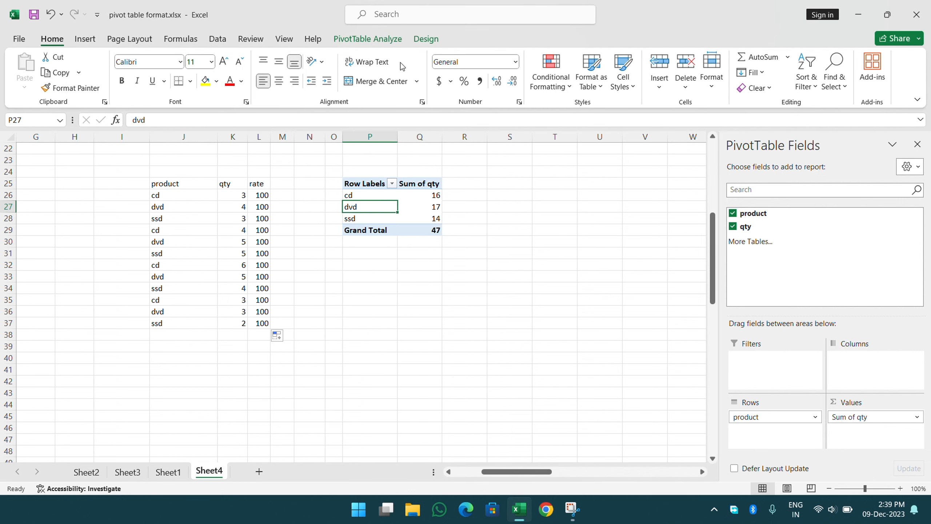
click(348, 40)
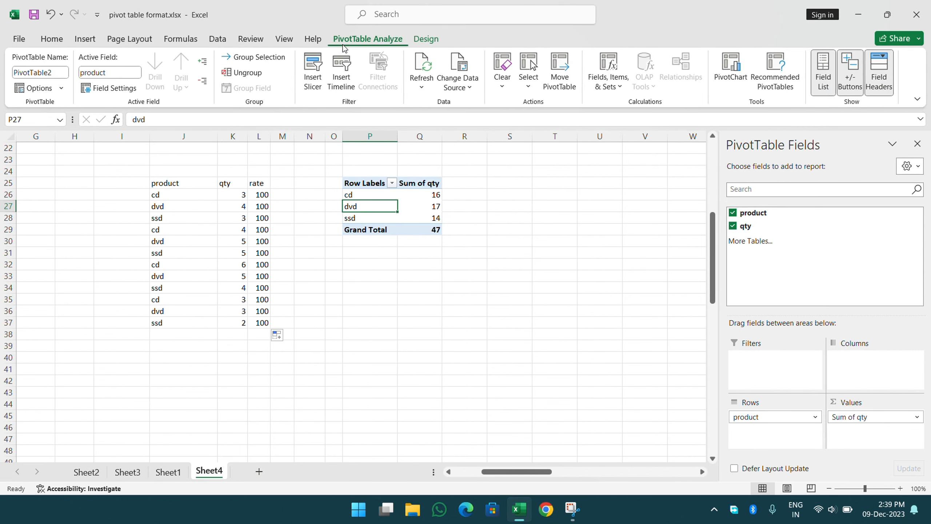
click(457, 70)
drag(188, 185, 265, 322)
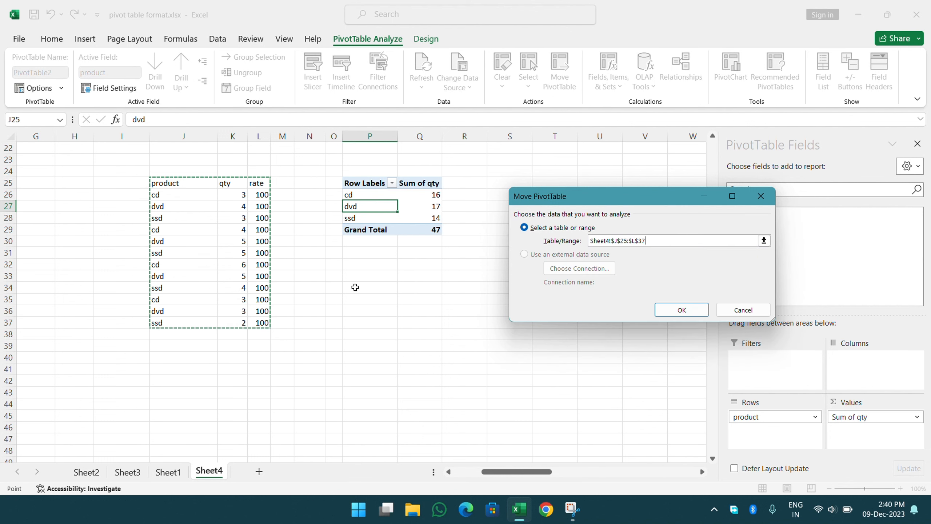
click(658, 313)
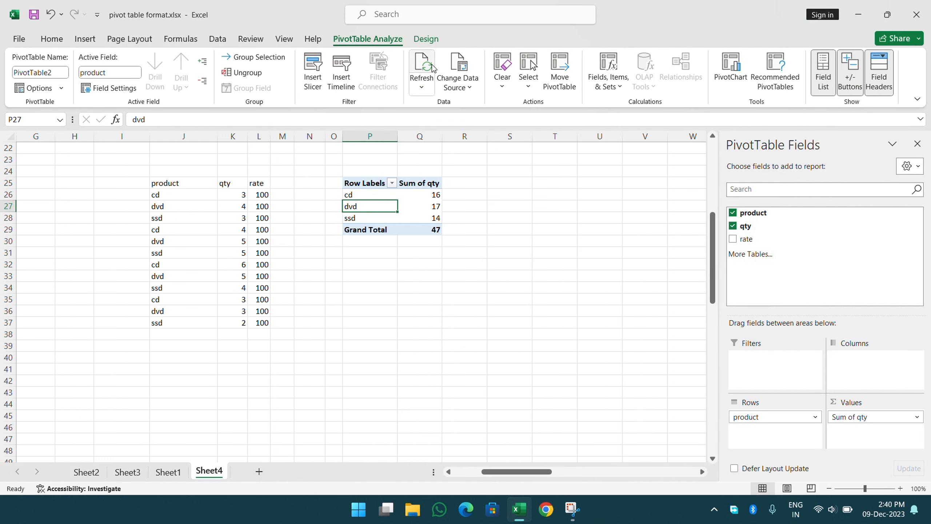
Add the rate field to the product PivotTable as a summed value.
click(409, 215)
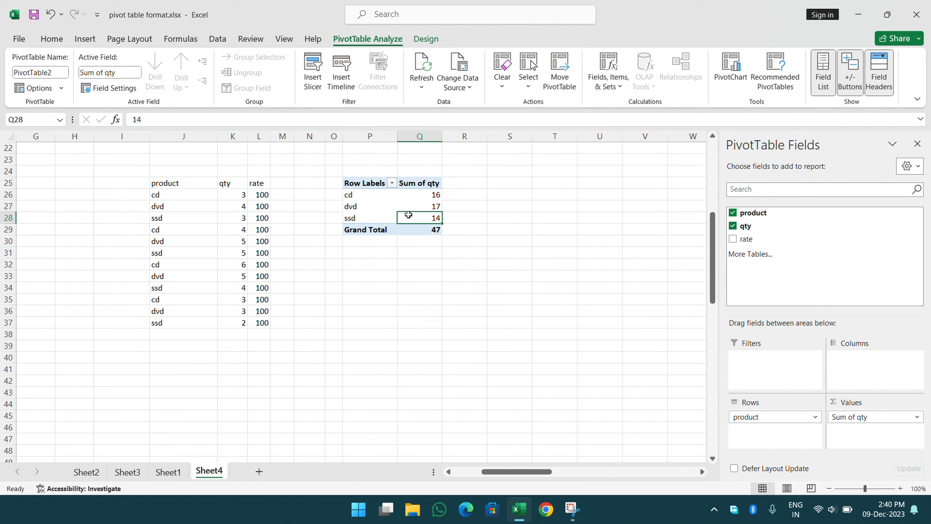
click(733, 239)
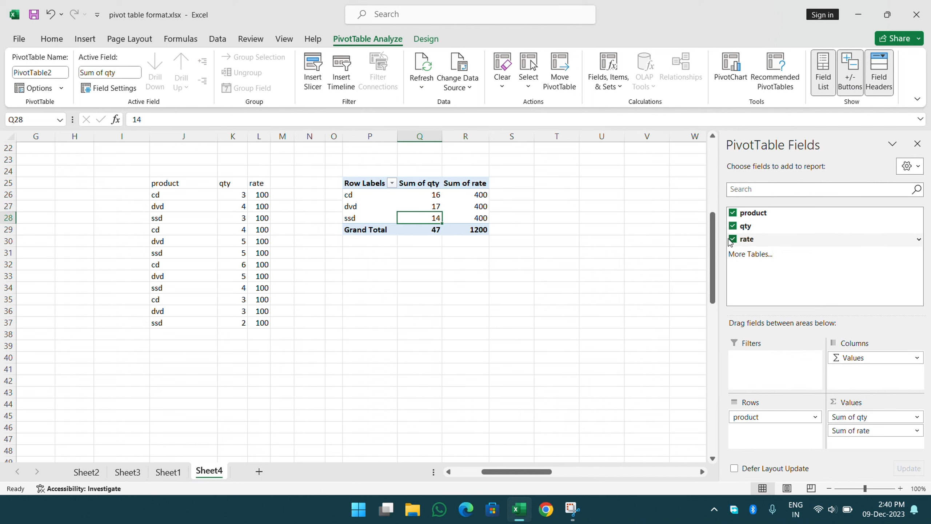
click(482, 204)
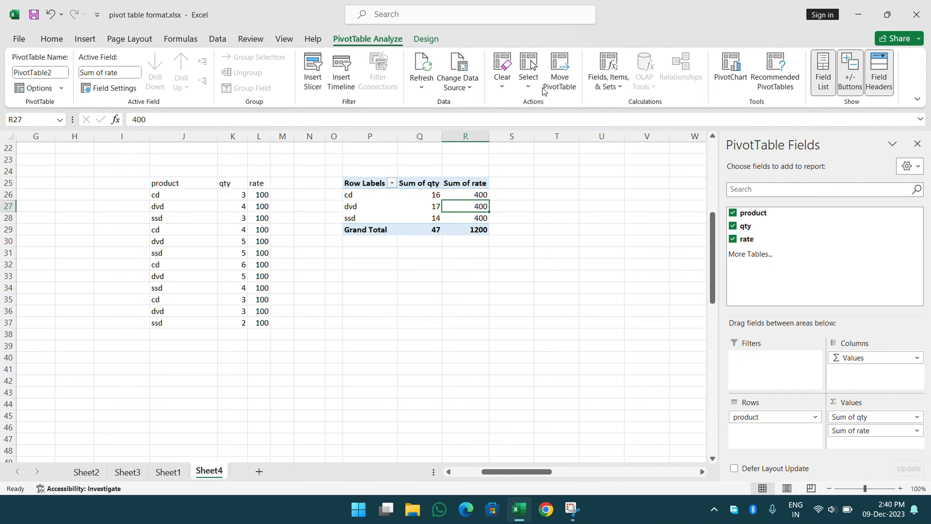
Add a calculated field named total with the formula = qty* rate to the product PivotTable.
click(608, 81)
click(623, 106)
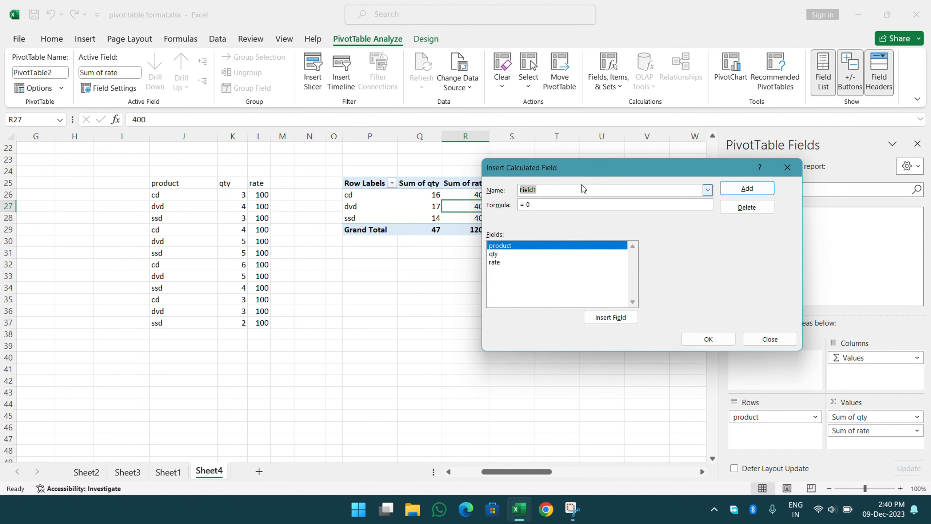
text(total)
key(Tab)
click(567, 205)
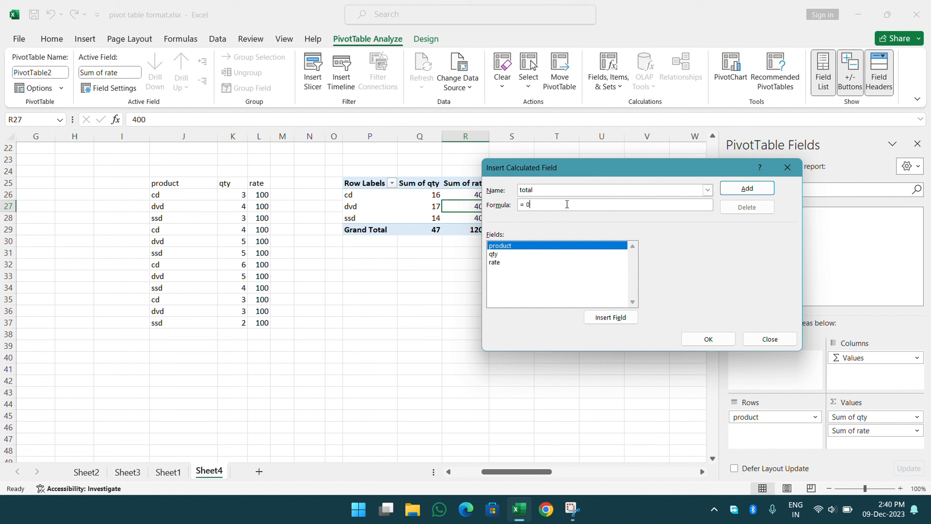
click(499, 254)
click(592, 313)
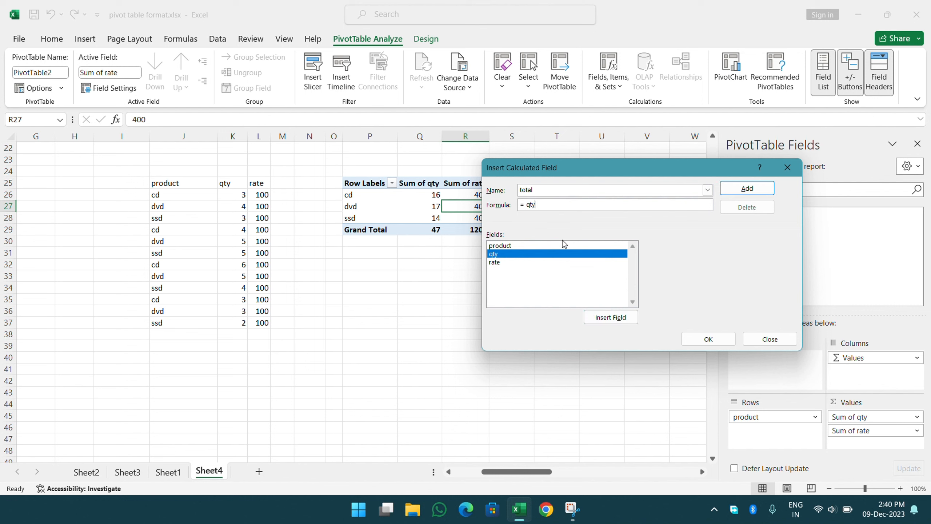
click(547, 262)
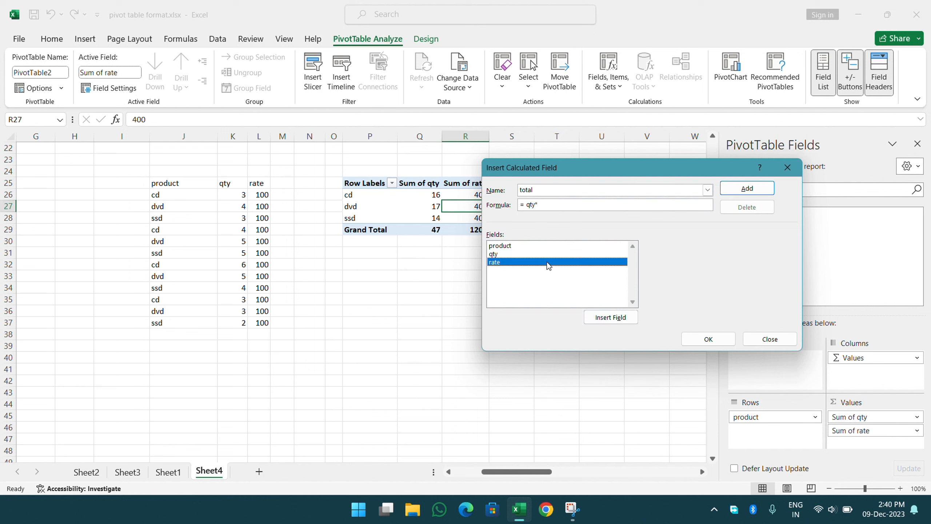
click(610, 316)
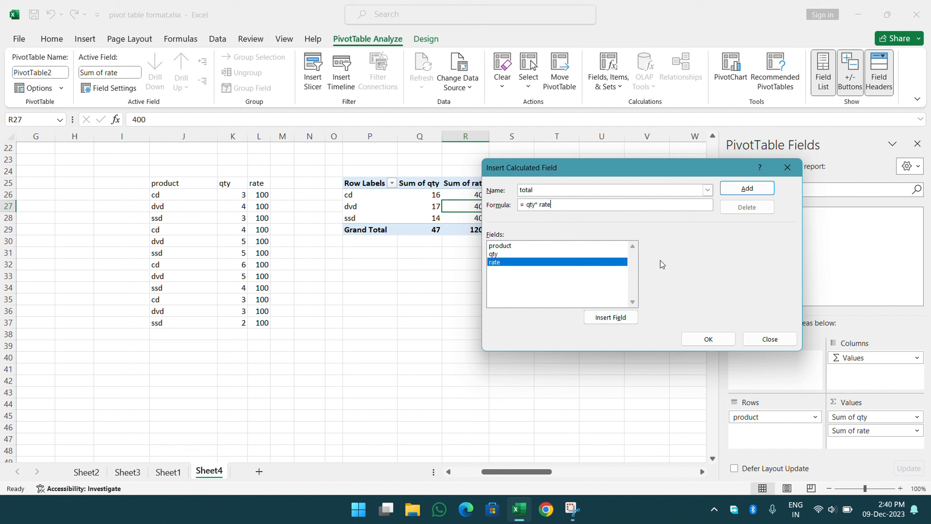
click(713, 339)
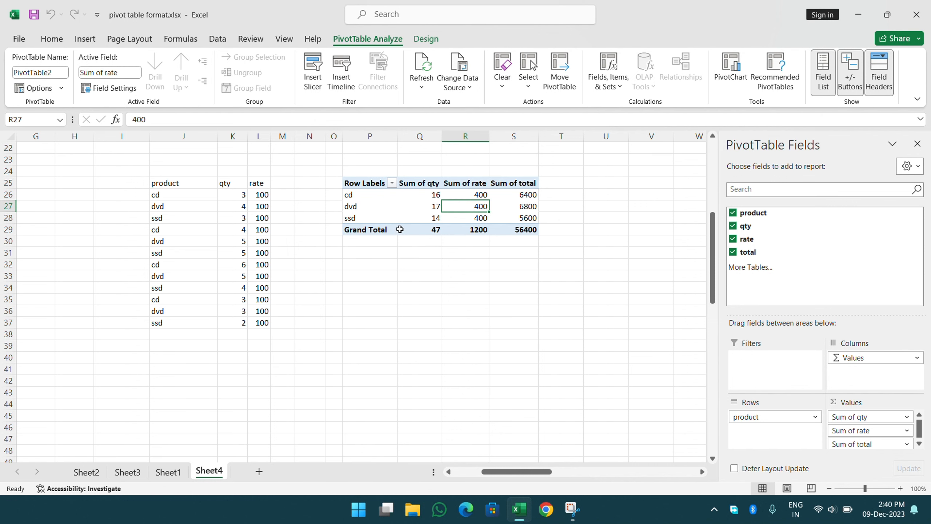
scroll(399, 229, up, 7)
scroll(220, 291, down, 3)
click(241, 228)
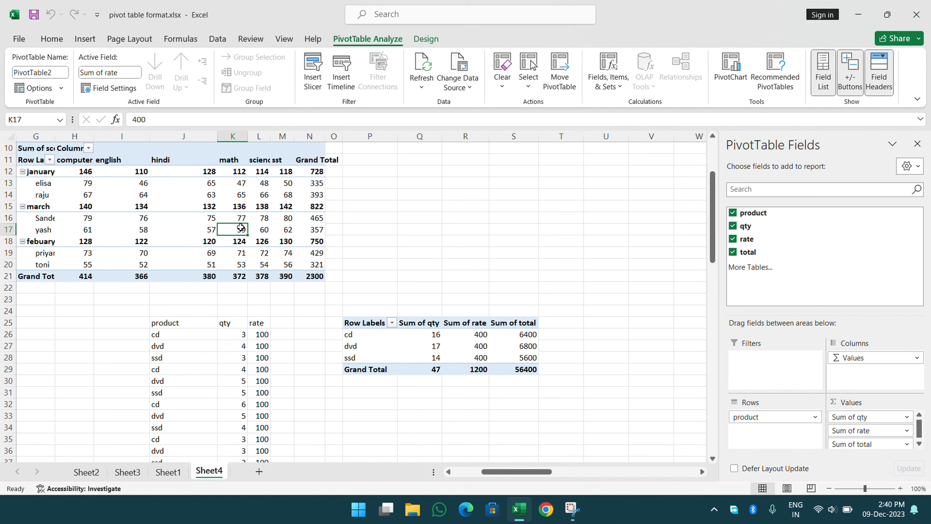
click(740, 73)
key(Escape)
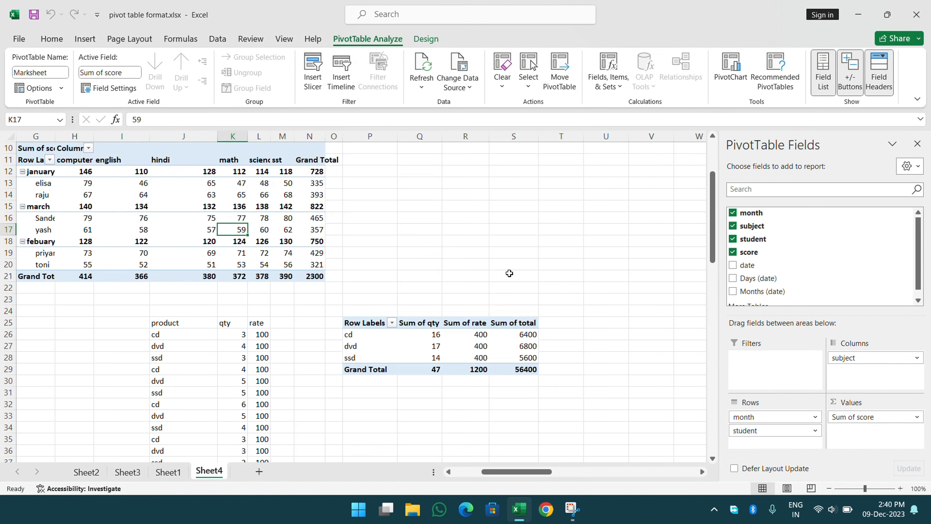
Insert a 3-D Column PivotChart based on the product PivotTable.
click(454, 334)
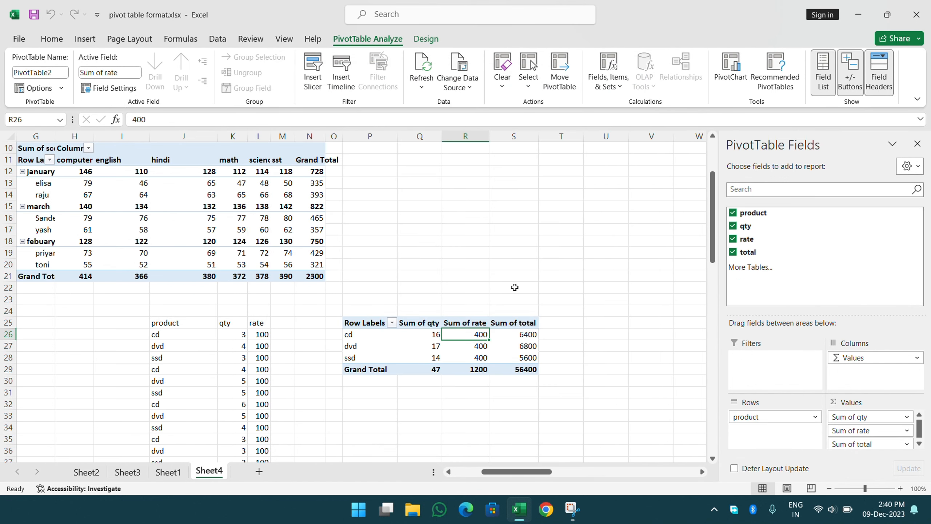
click(740, 73)
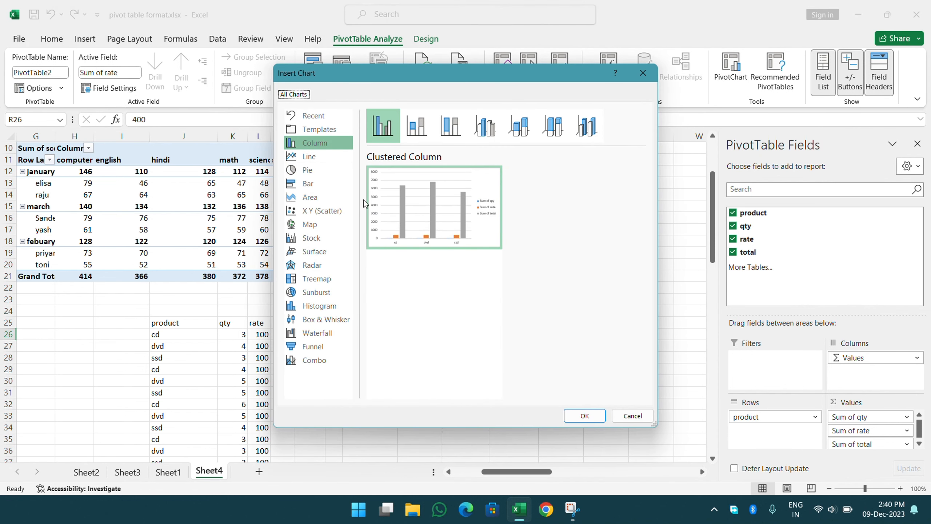
click(534, 134)
click(552, 126)
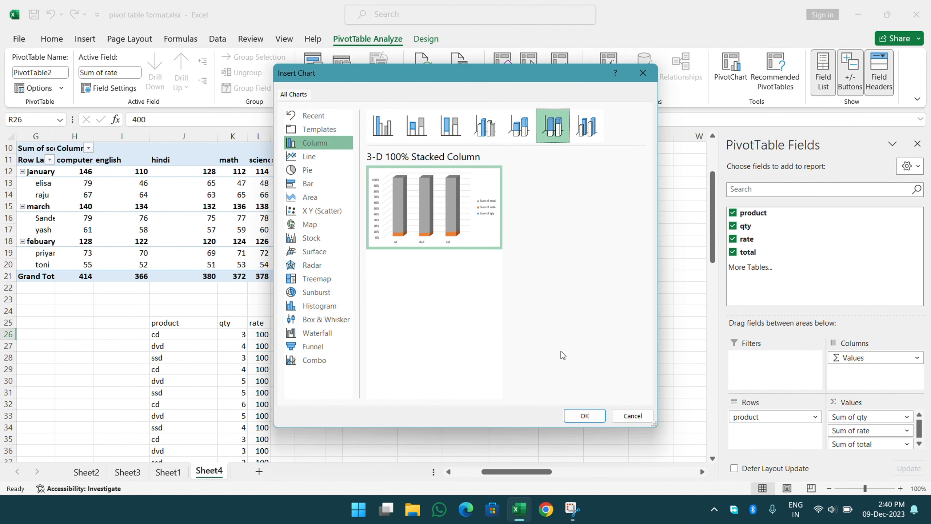
click(587, 125)
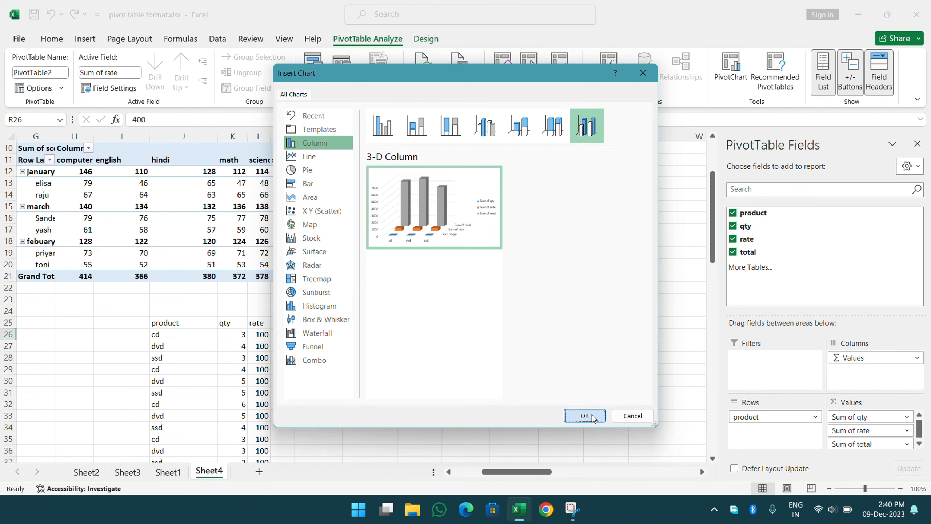
click(584, 416)
Move the product PivotChart away from the PivotTables and delete it.
mouse_move(432, 237)
mouse_down()
mouse_move(667, 223)
mouse_move(671, 204)
mouse_move(646, 187)
mouse_move(671, 185)
mouse_move(667, 156)
mouse_up()
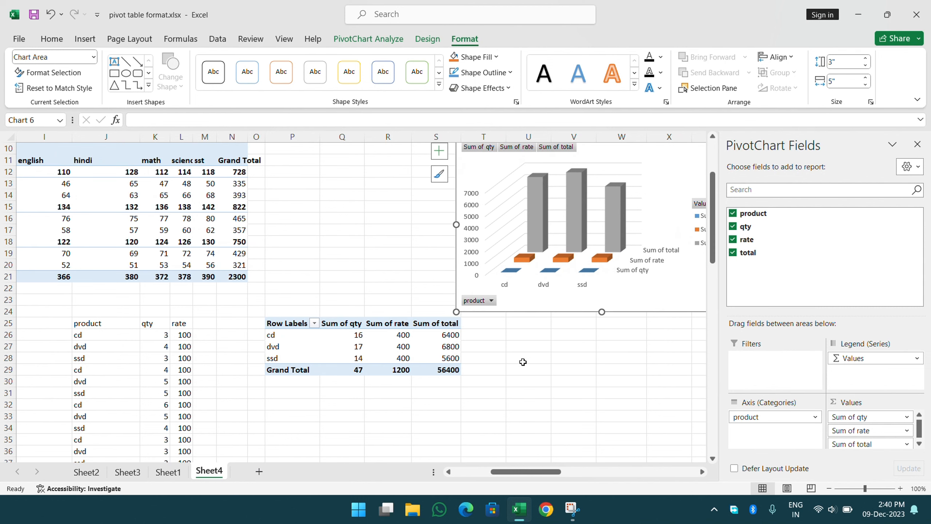
drag(656, 290, 548, 303)
key(Delete)
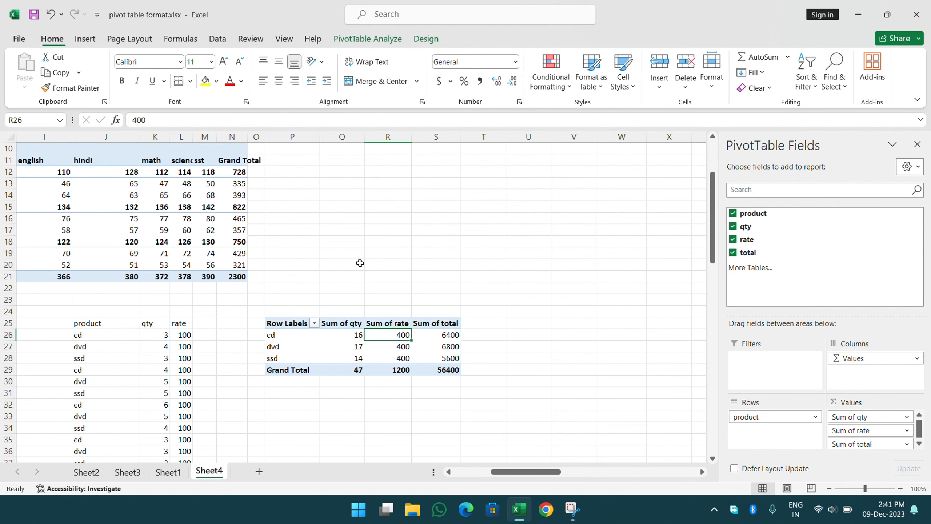
Insert a 3-D Column PivotChart based on the Marksheet PivotTable.
click(189, 194)
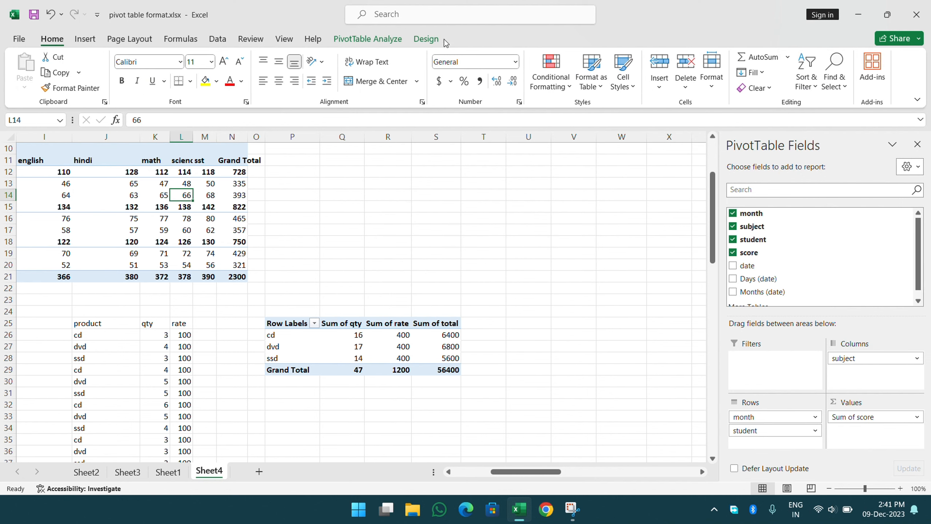
click(349, 38)
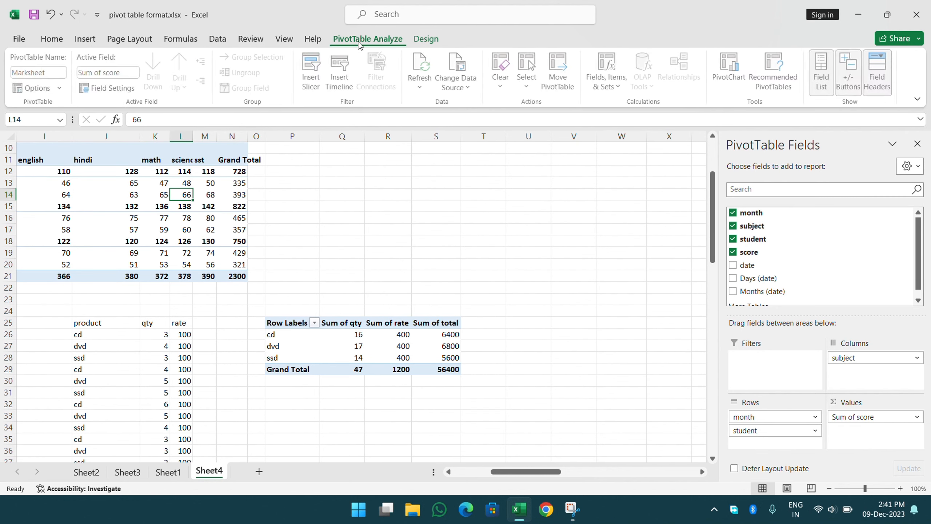
click(730, 70)
click(591, 122)
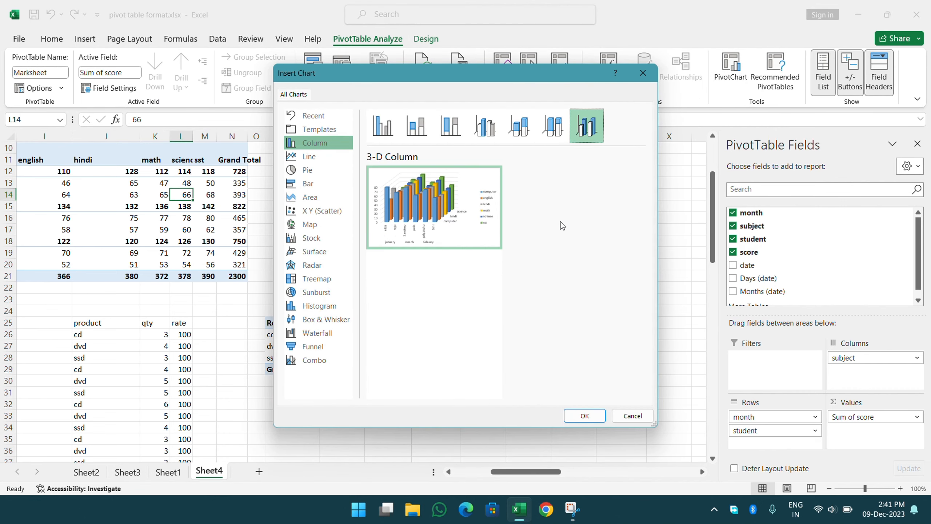
click(585, 416)
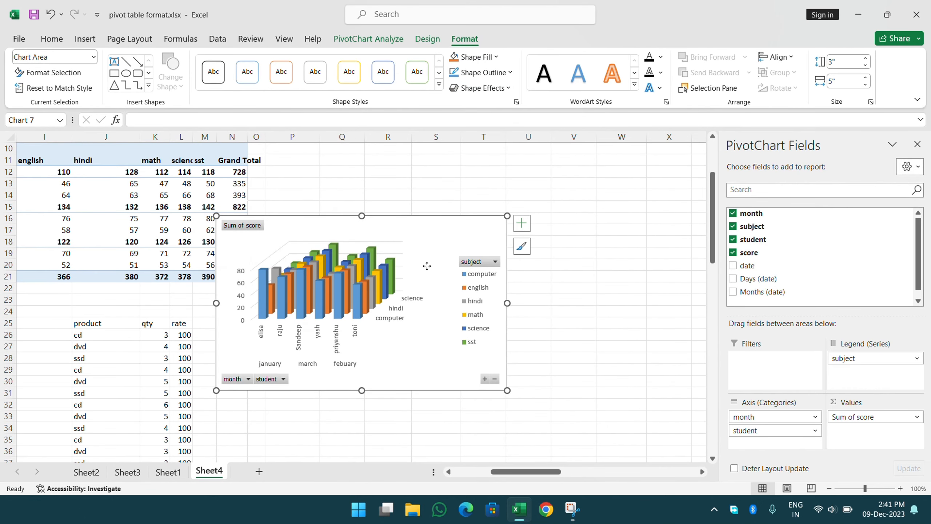
Shift the Marksheet chart's plot area, enlarge the chart to about 4.43" by 7.23" and reposition it on the sheet.
drag(426, 265, 515, 245)
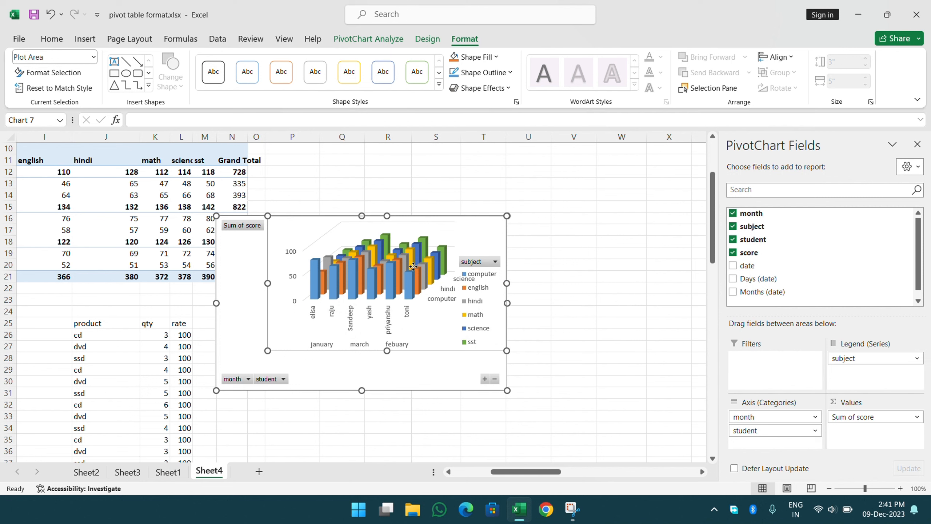
click(447, 259)
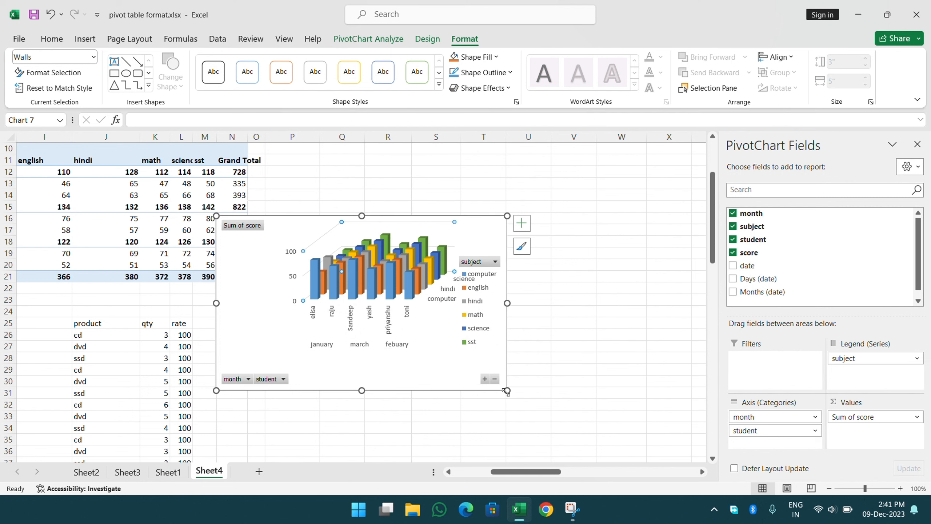
drag(507, 391, 637, 473)
drag(584, 422, 507, 310)
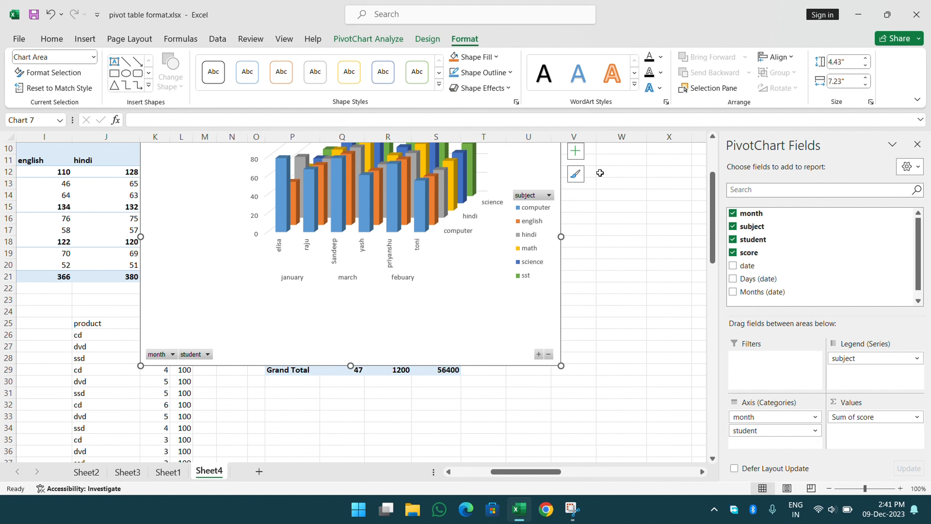
Delete the Marksheet PivotChart from Sheet4.
click(574, 205)
click(460, 288)
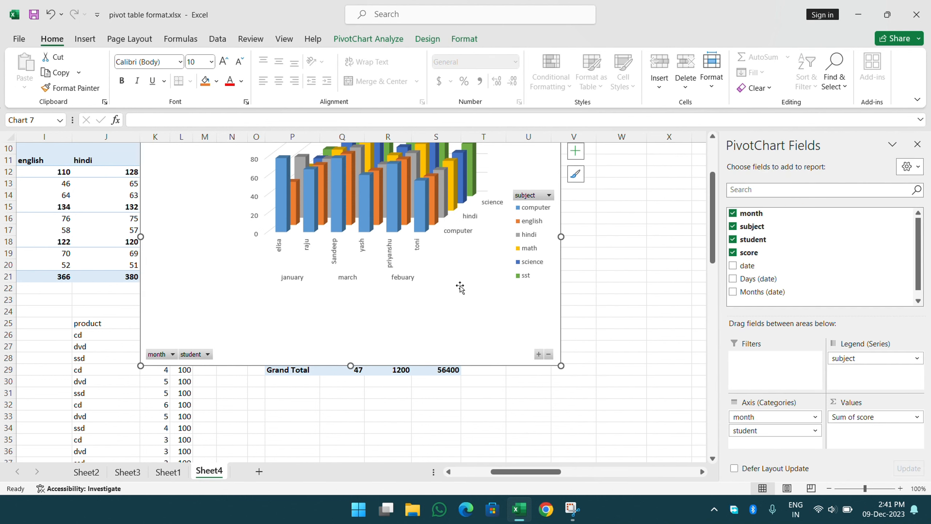
key(Delete)
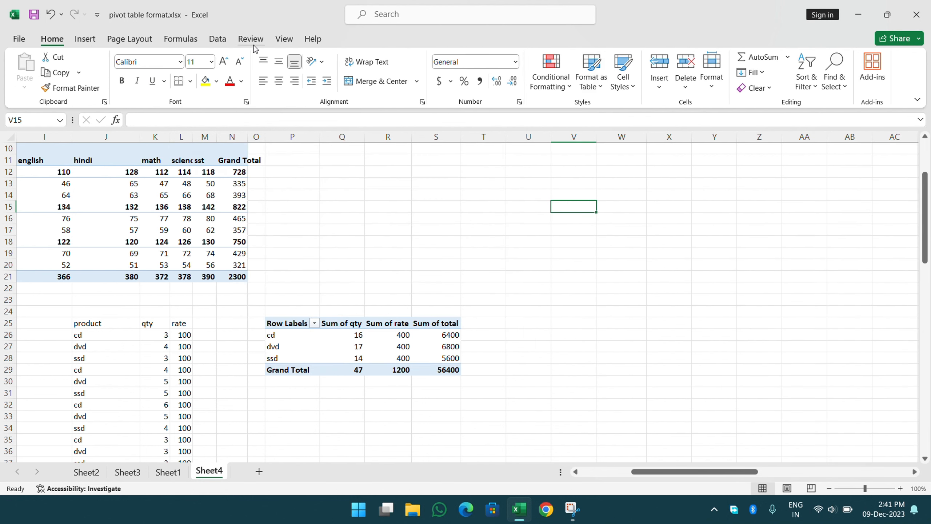
Toggle the Row Headers style option of the product PivotTable off and back on.
click(83, 41)
click(363, 345)
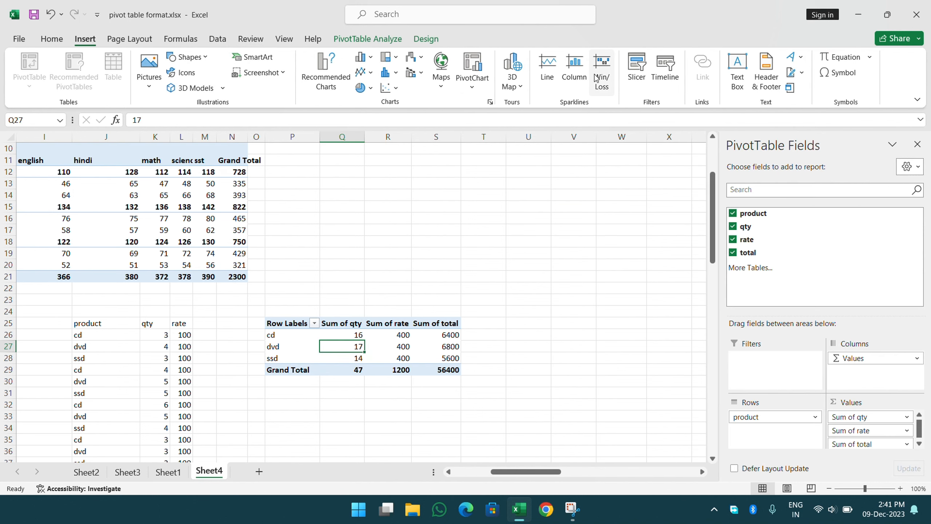
click(368, 38)
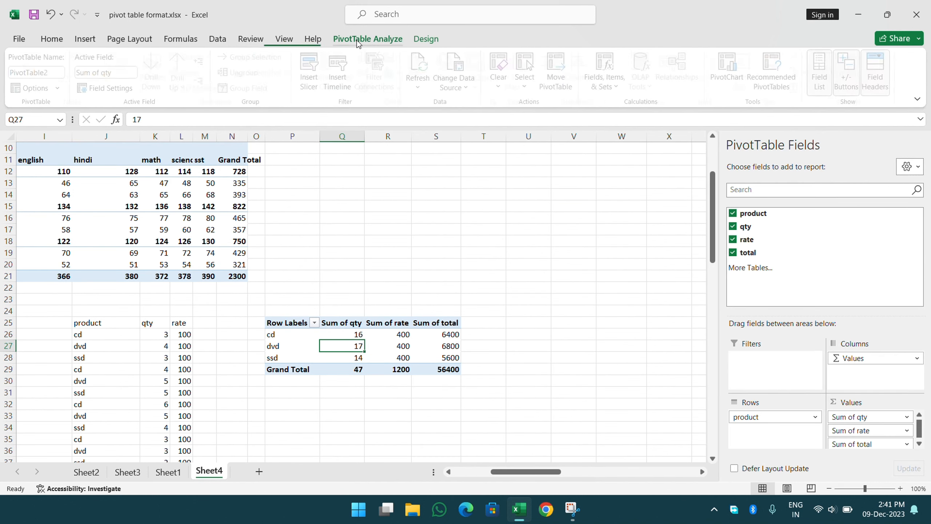
click(415, 42)
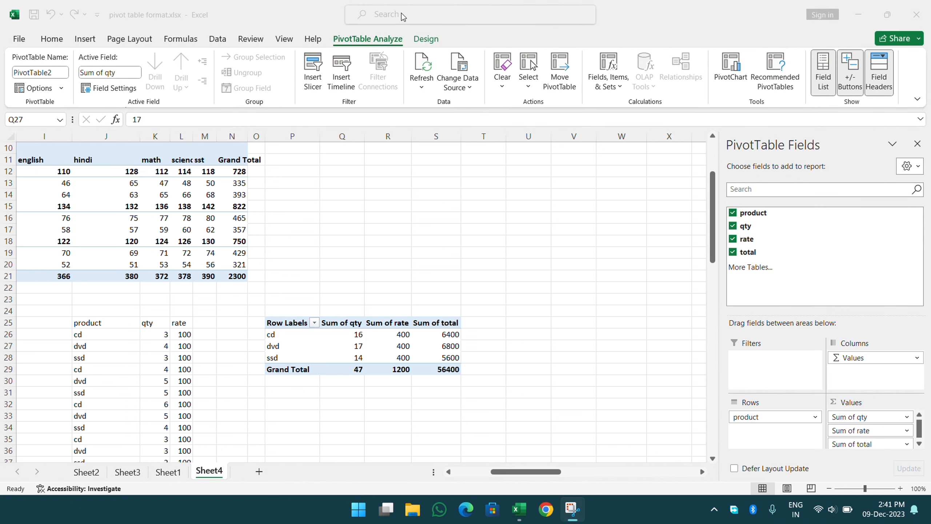
click(427, 40)
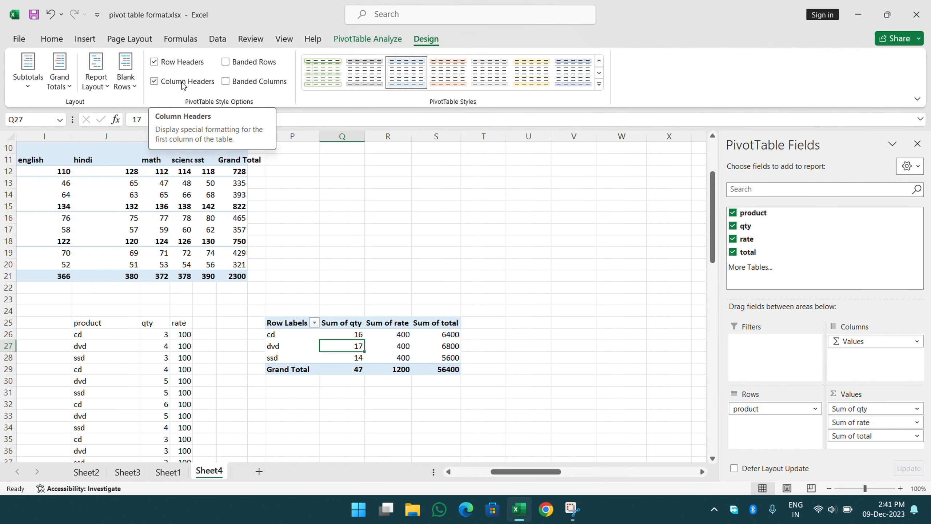
click(154, 61)
click(180, 65)
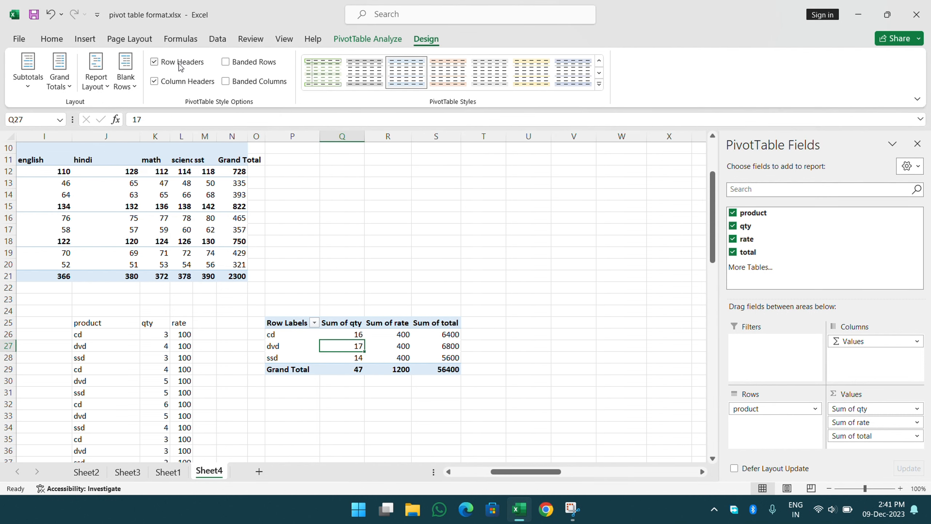
Try out the Banded Rows, Banded Columns, Column Headers and Row Headers options on the product PivotTable, restoring each one.
click(303, 354)
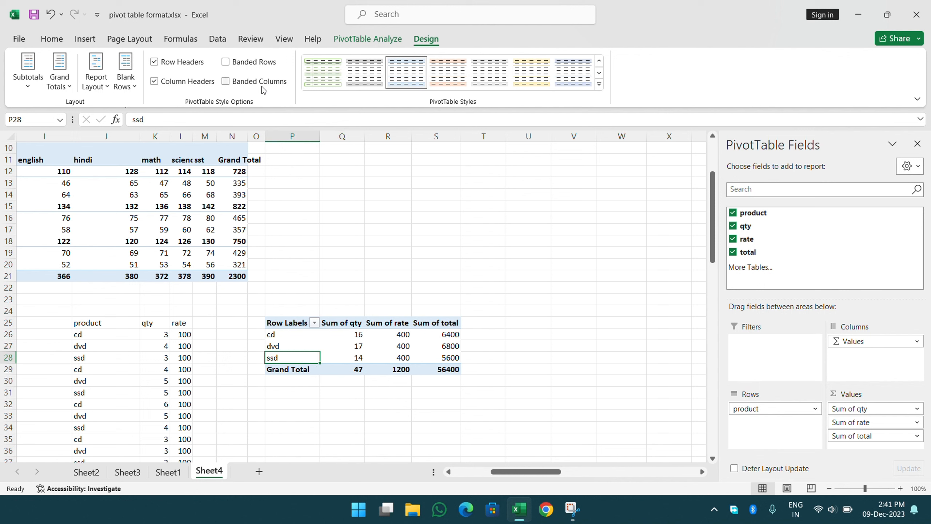
click(241, 68)
click(242, 69)
click(244, 83)
click(245, 82)
click(177, 83)
click(177, 82)
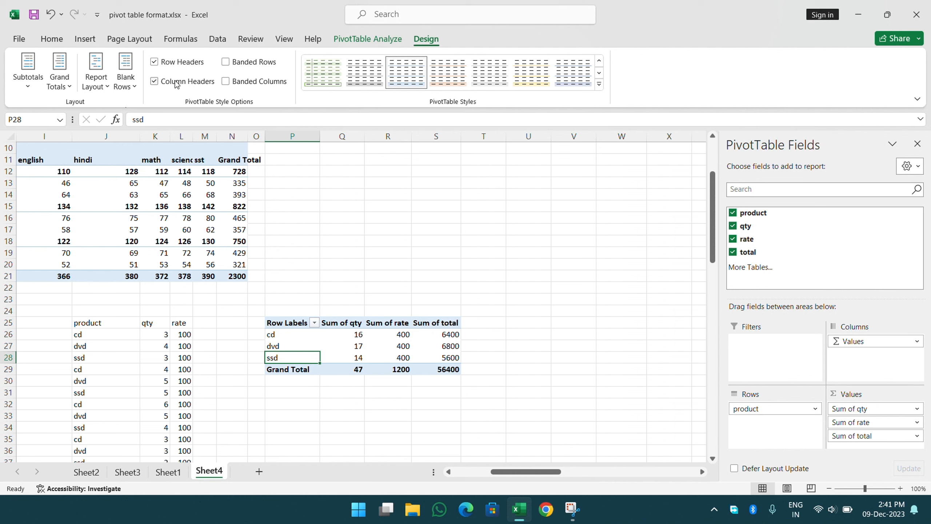
click(177, 66)
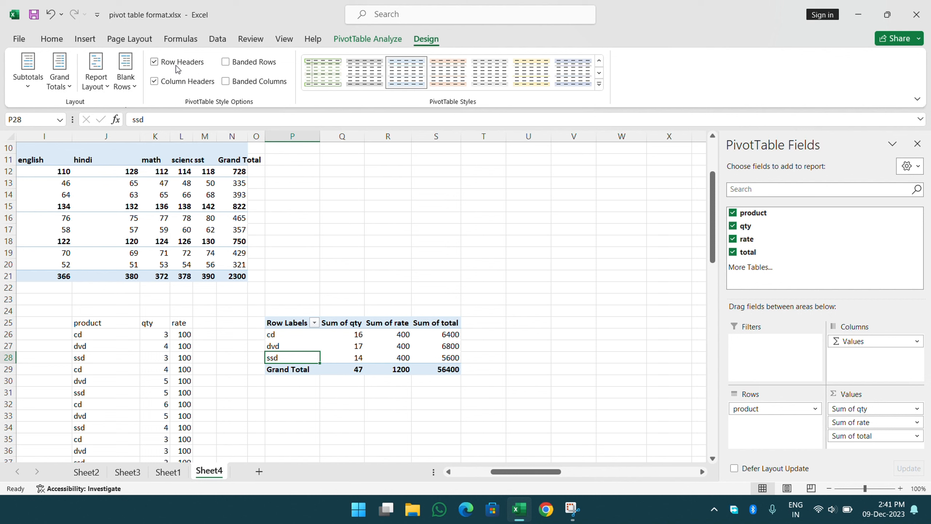
Apply the light grey PivotTable style to the product PivotTable.
click(365, 73)
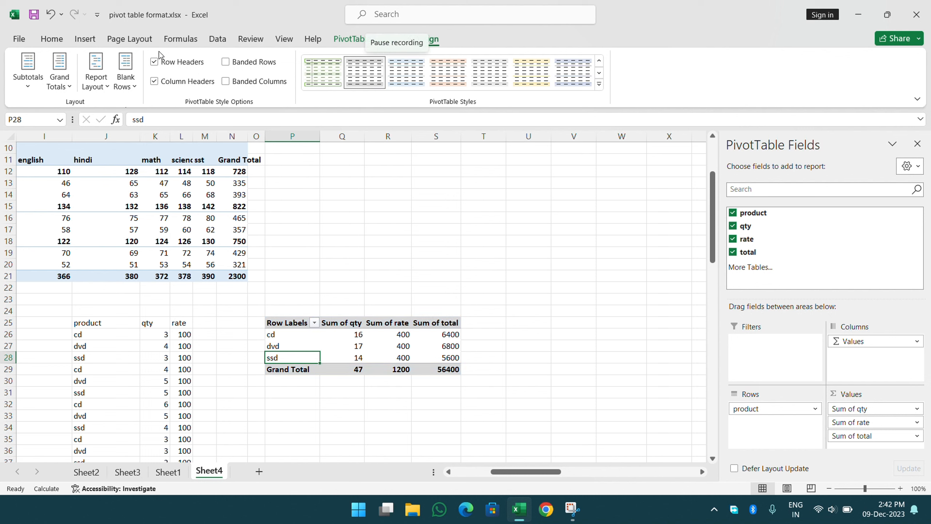
click(399, 24)
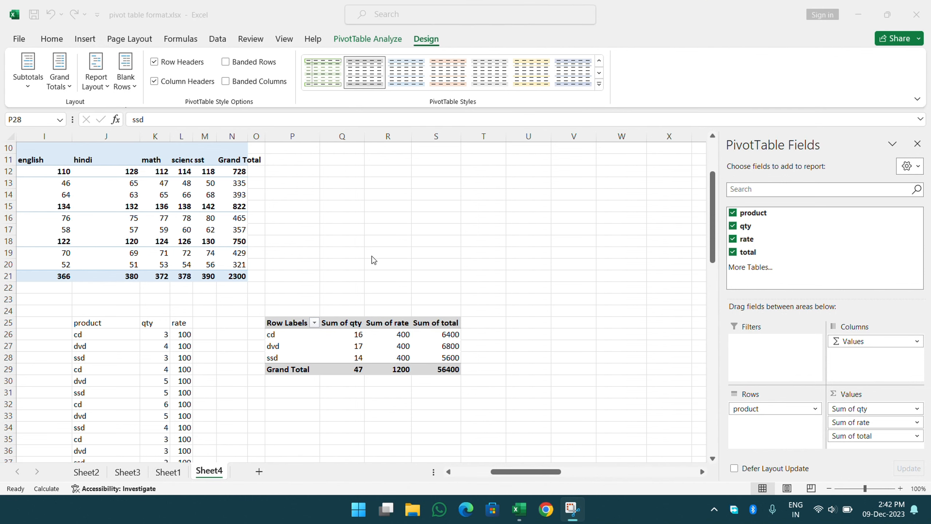
click(360, 322)
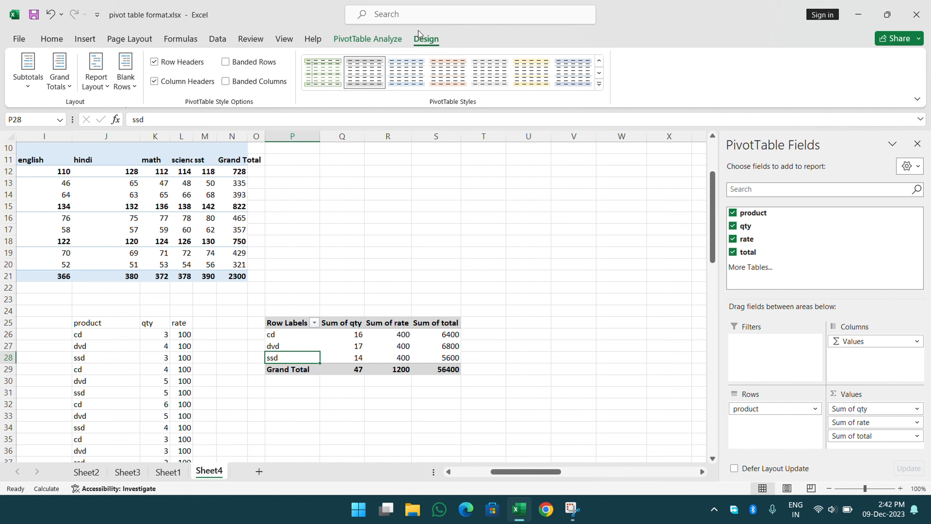
click(404, 22)
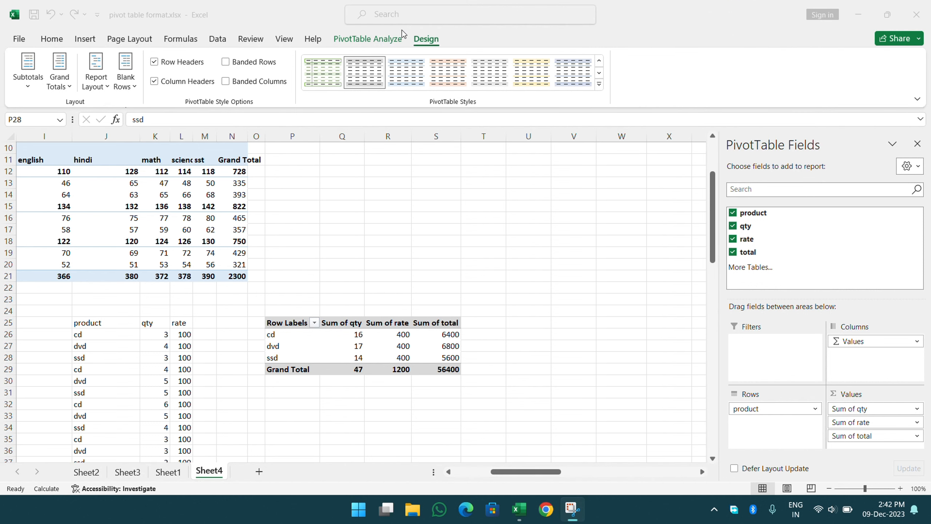